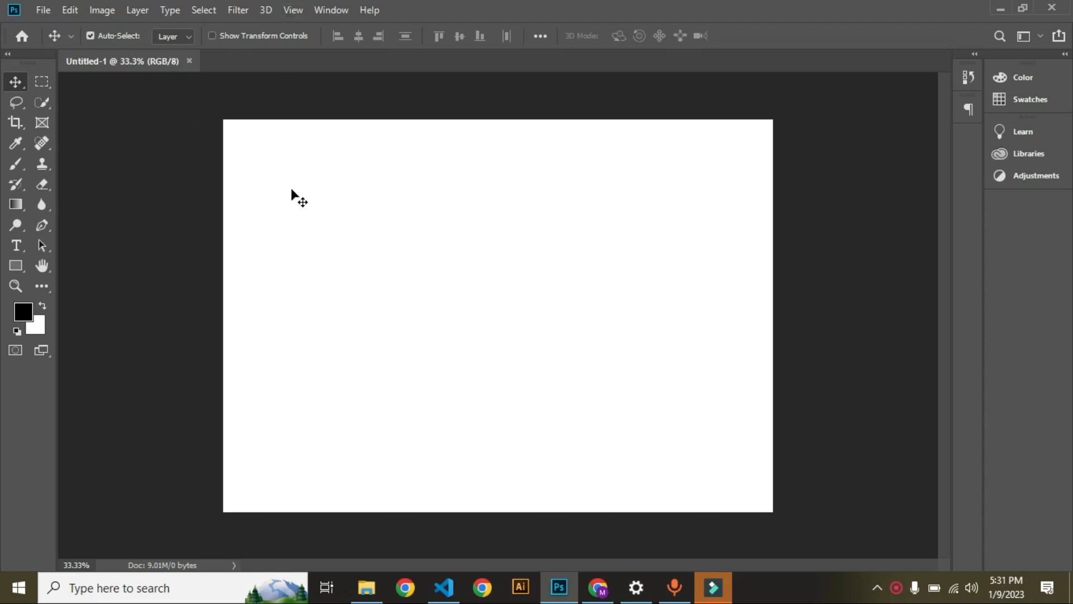
key("z")
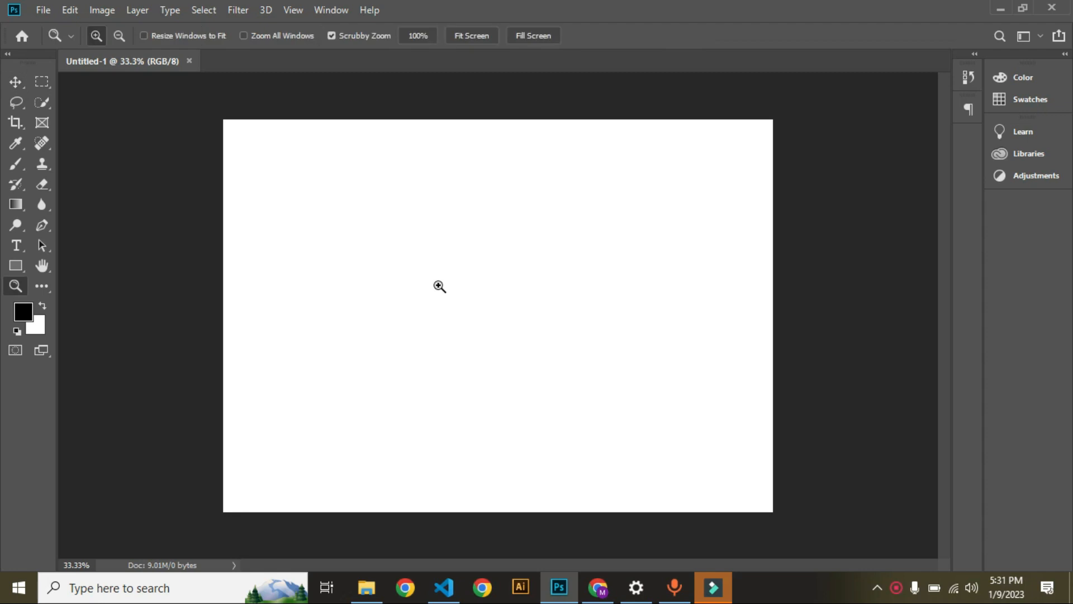
left_click(439, 286)
left_click(439, 287)
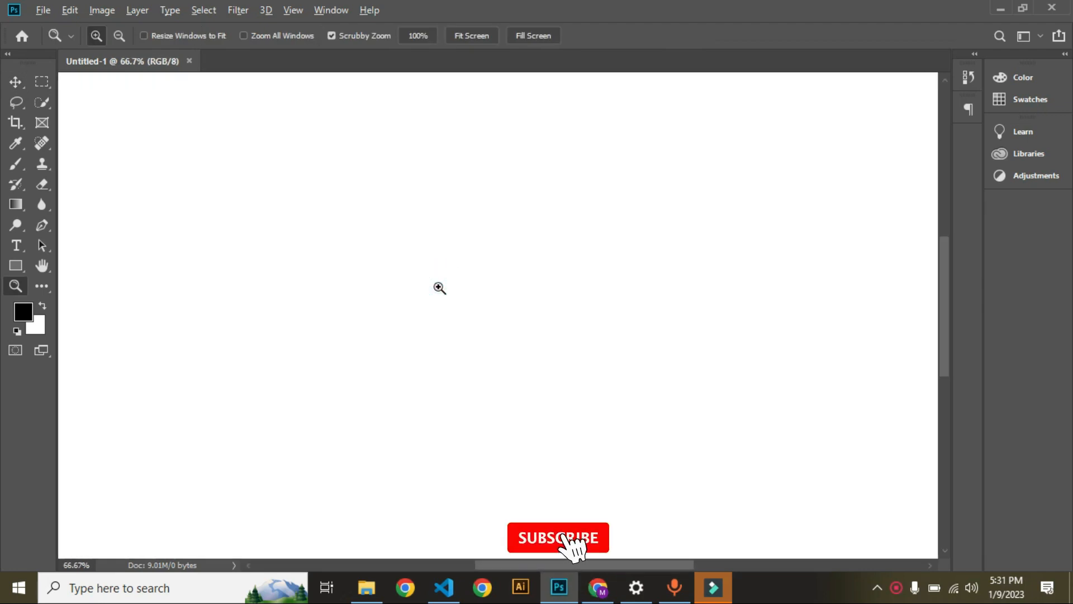
key("ctrl+0")
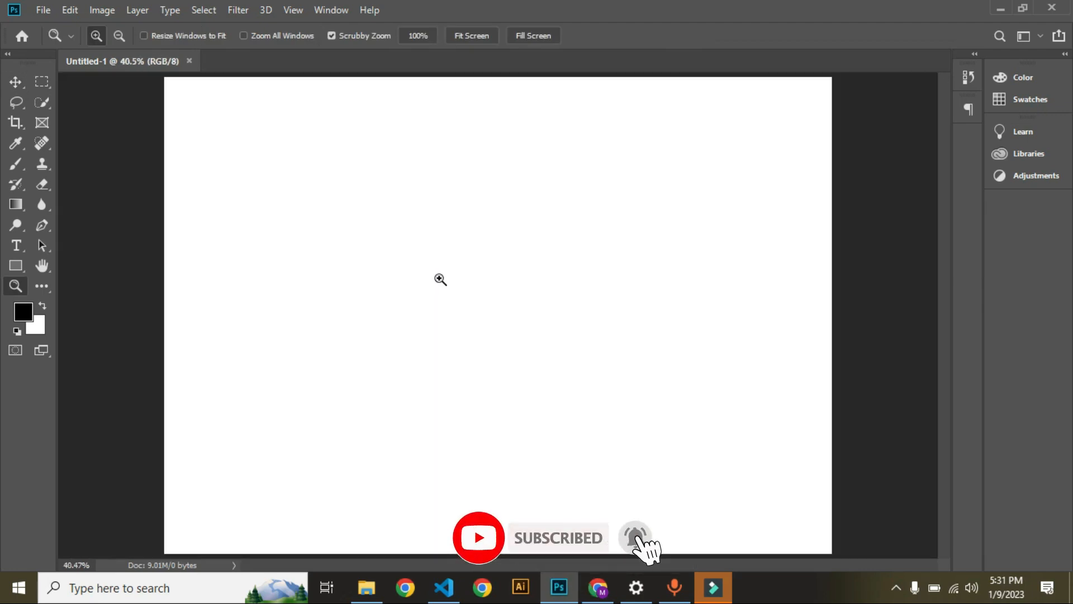
key("v")
left_click(438, 278)
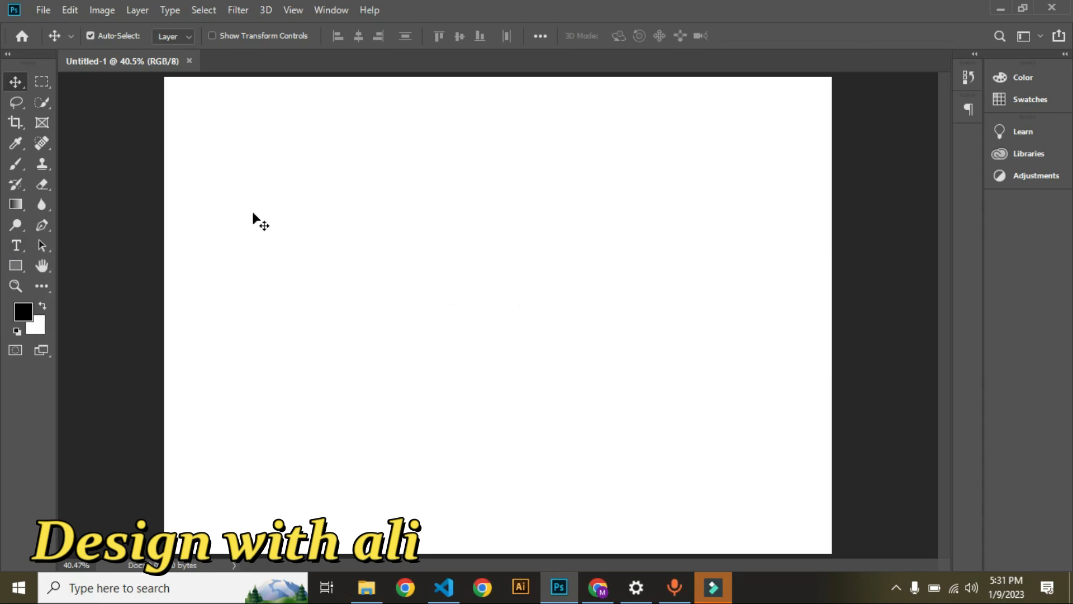
Add a "Lorem Ipsum" placeholder text line at 72 pt in the canvas's upper part and shift it slightly down.
key("t")
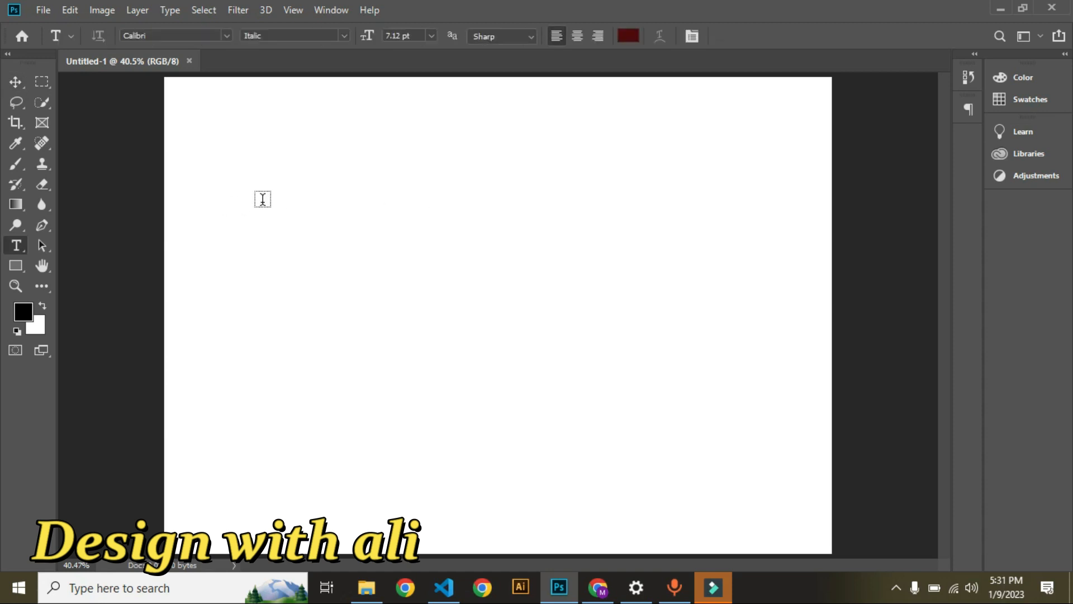
left_click(262, 199)
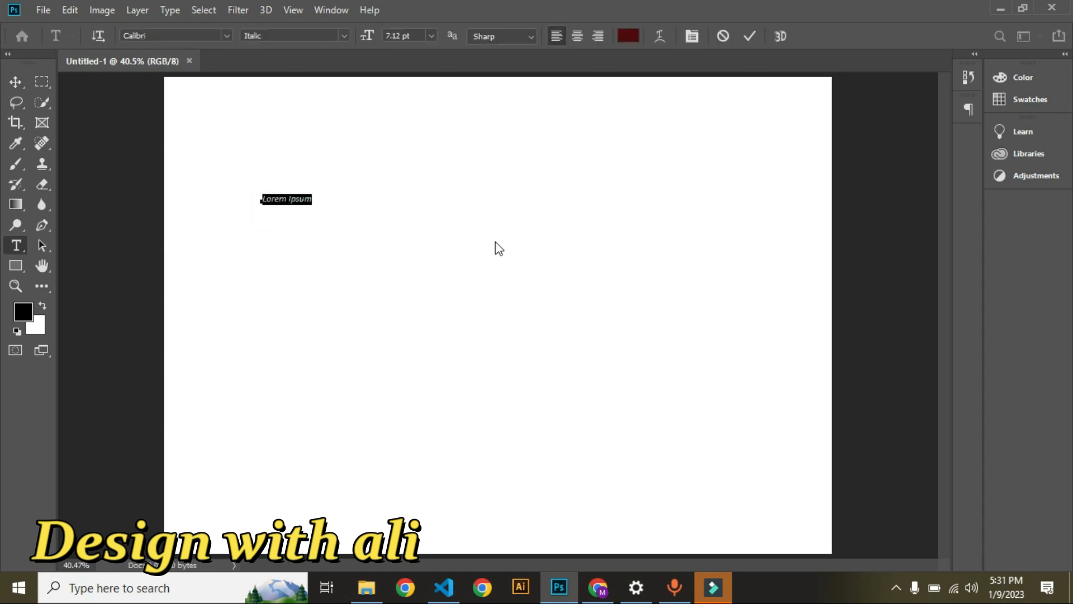
left_click(434, 34)
left_click(438, 235)
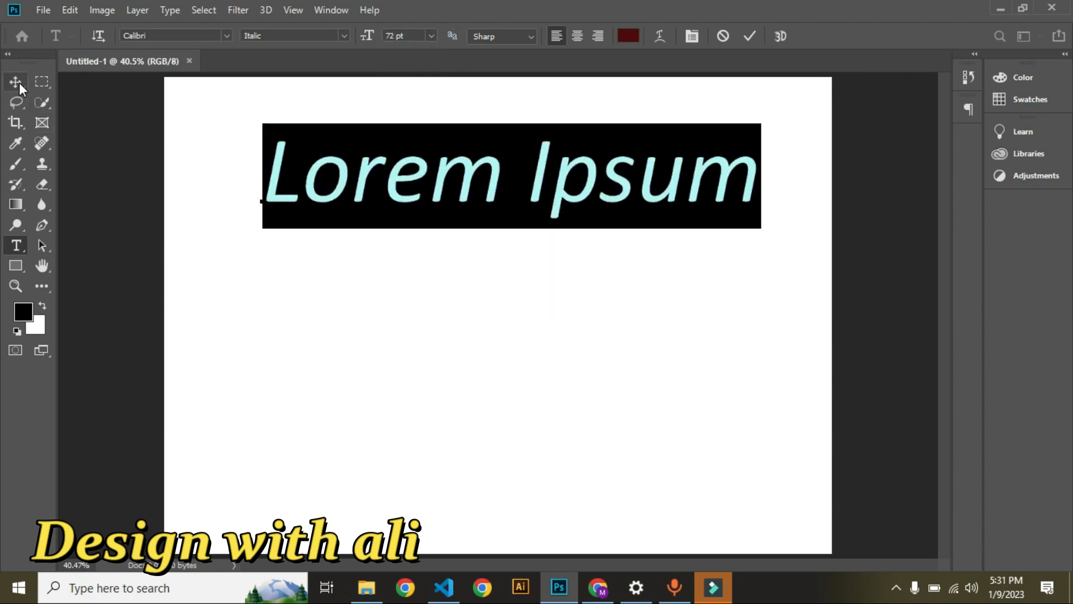
left_click(16, 81)
left_click_drag(512, 184, 512, 206)
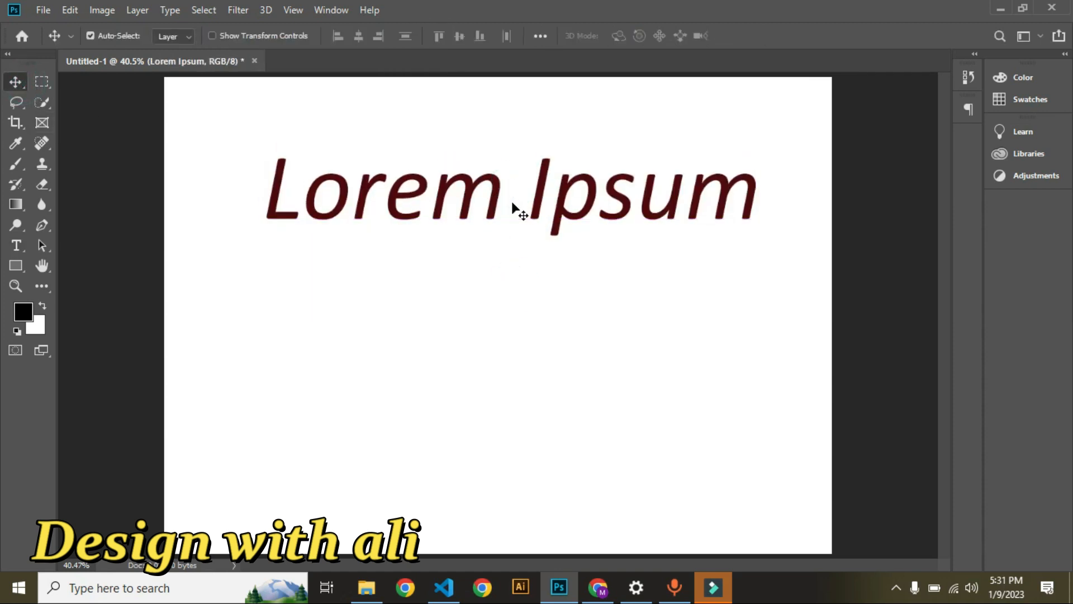
Add a second "Lorem Ipsum" text line below the first and shift it slightly left.
key("t")
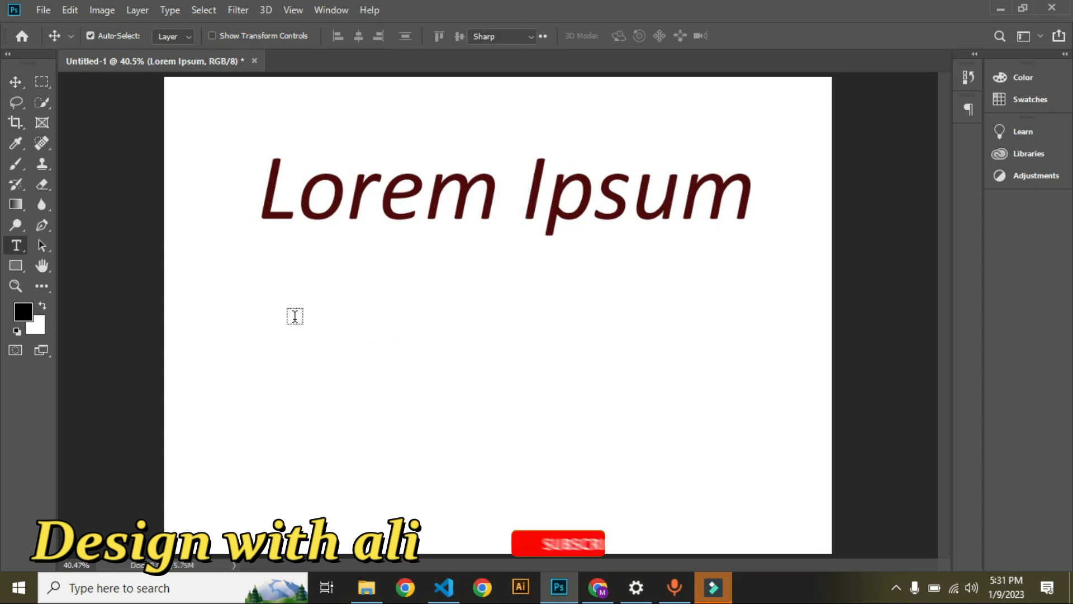
left_click(293, 317)
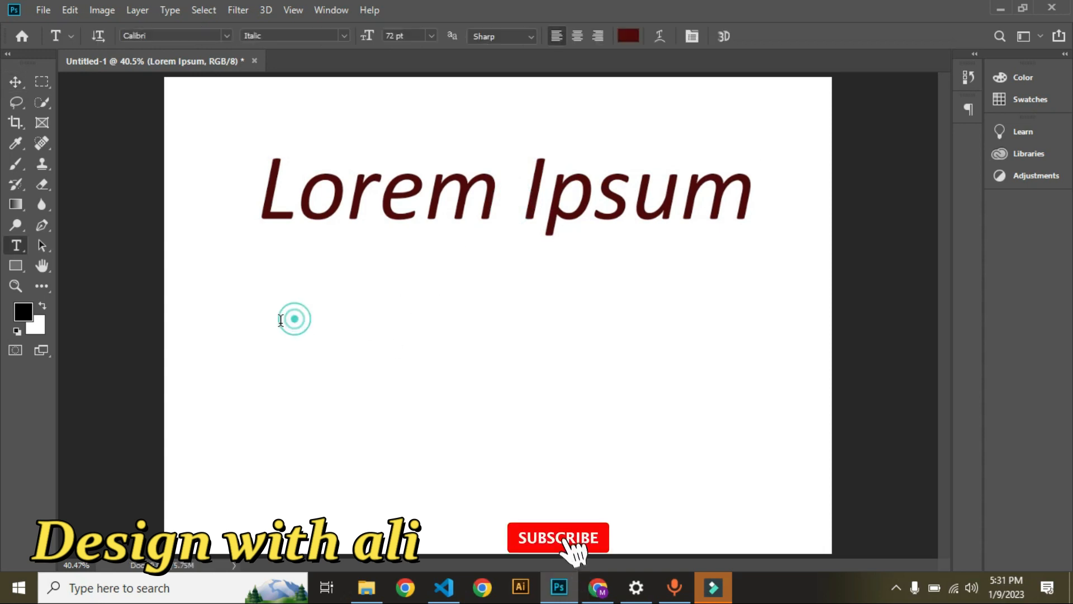
left_click(15, 81)
left_click_drag(377, 296, 346, 294)
Delete the upper text line and move the remaining one up, centred horizontally in the canvas's upper half.
left_click(382, 218)
left_click(403, 193)
key("Delete")
left_click_drag(427, 275, 429, 237)
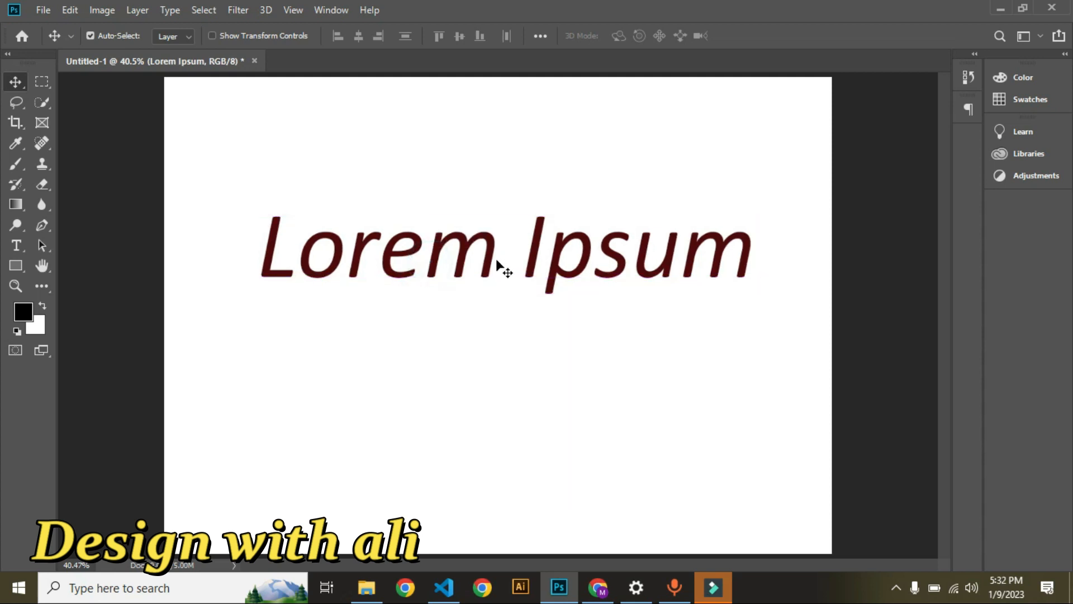
key("ctrl+t")
left_click_drag(373, 265, 356, 250)
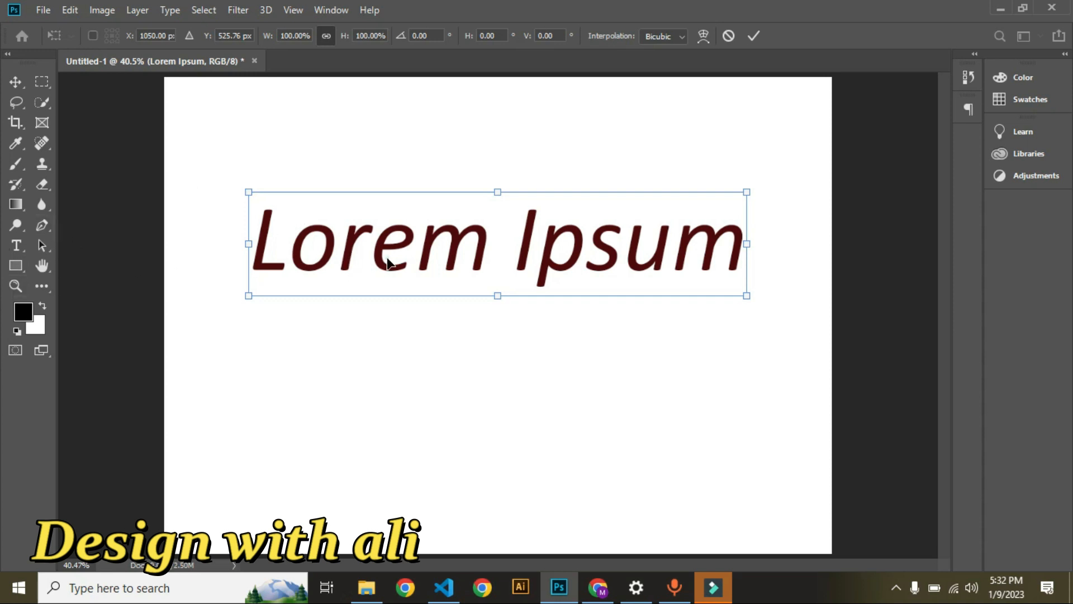
key("Return")
Set the anti-aliasing of the "Lorem Ipsum" text to Crisp.
key("t")
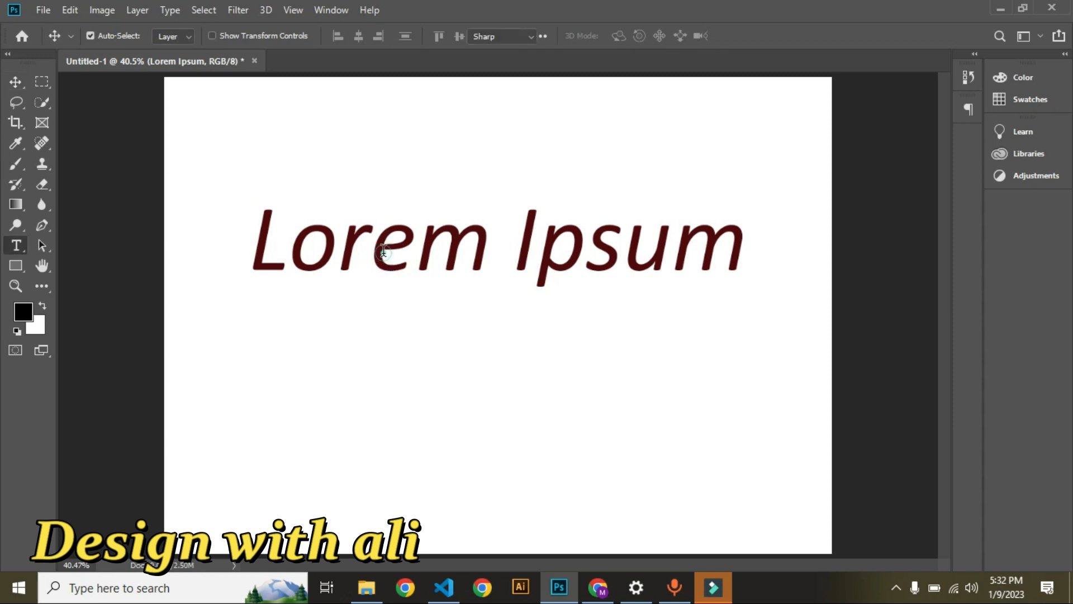
triple_click(384, 253)
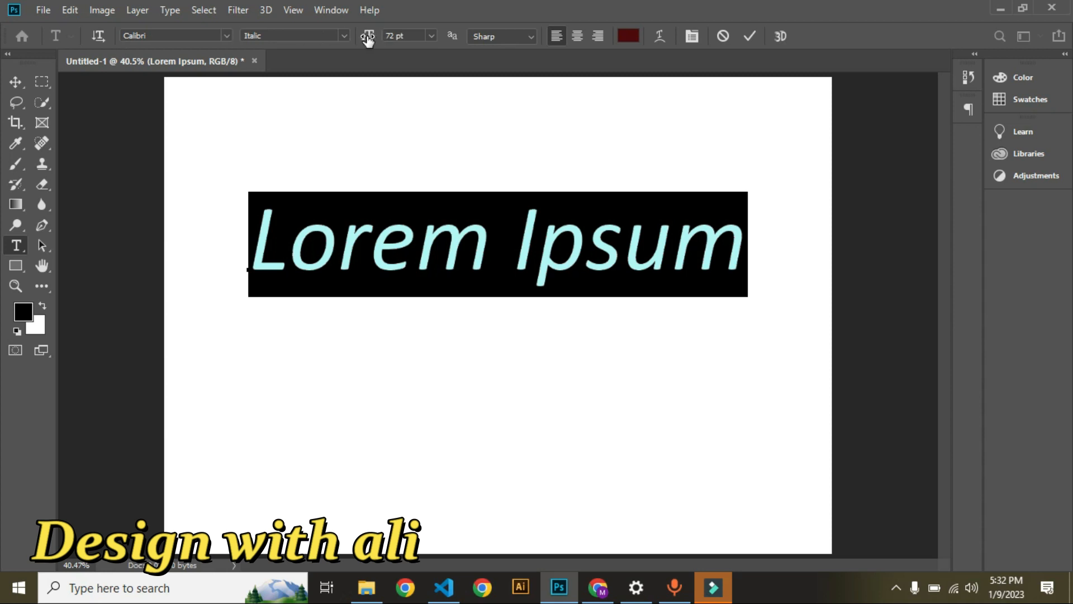
left_click(493, 35)
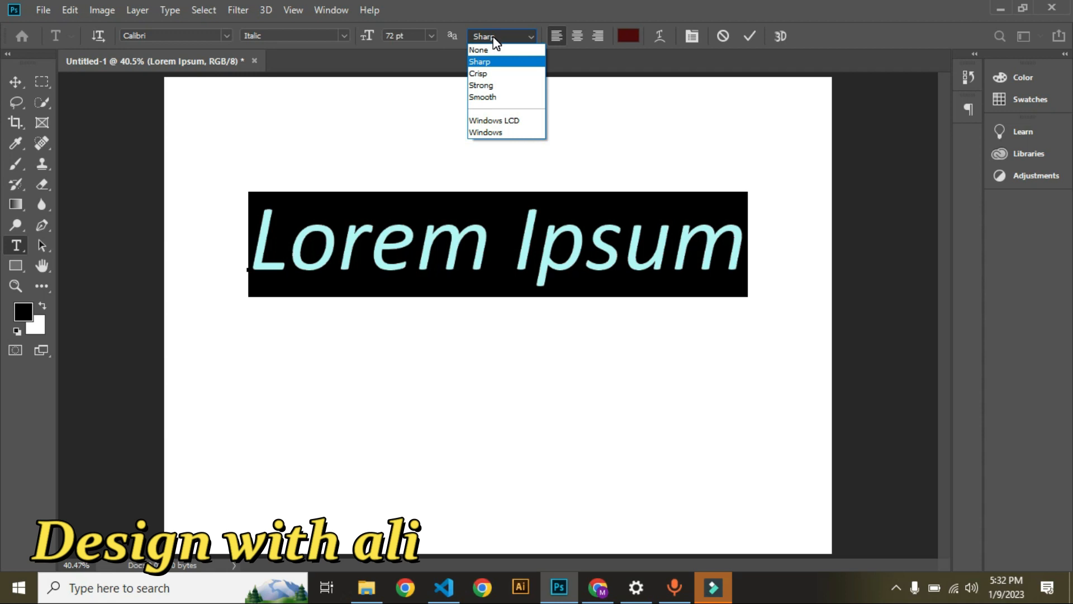
left_click(497, 75)
left_click(498, 146)
left_click(267, 156)
left_click(166, 148)
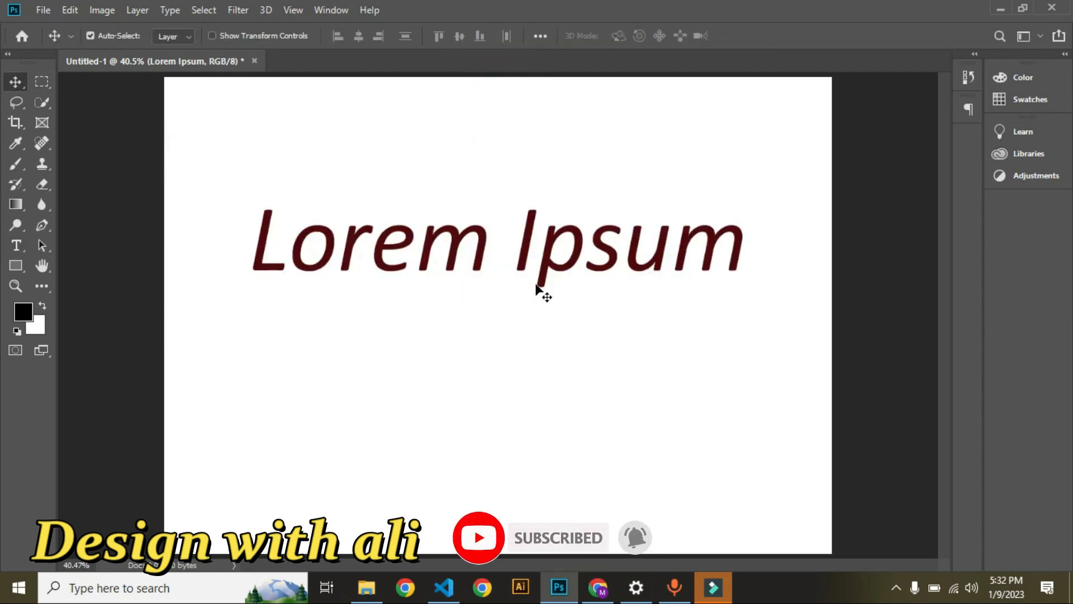
Change the anti-aliasing of the "Lorem Ipsum" text to Smooth.
double_click(447, 248)
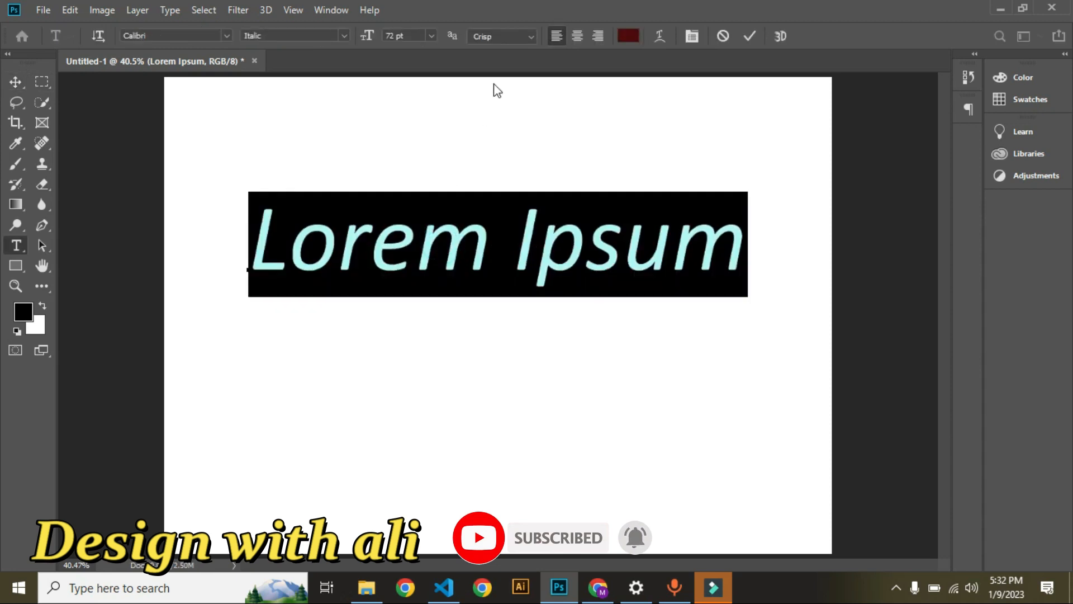
left_click(520, 38)
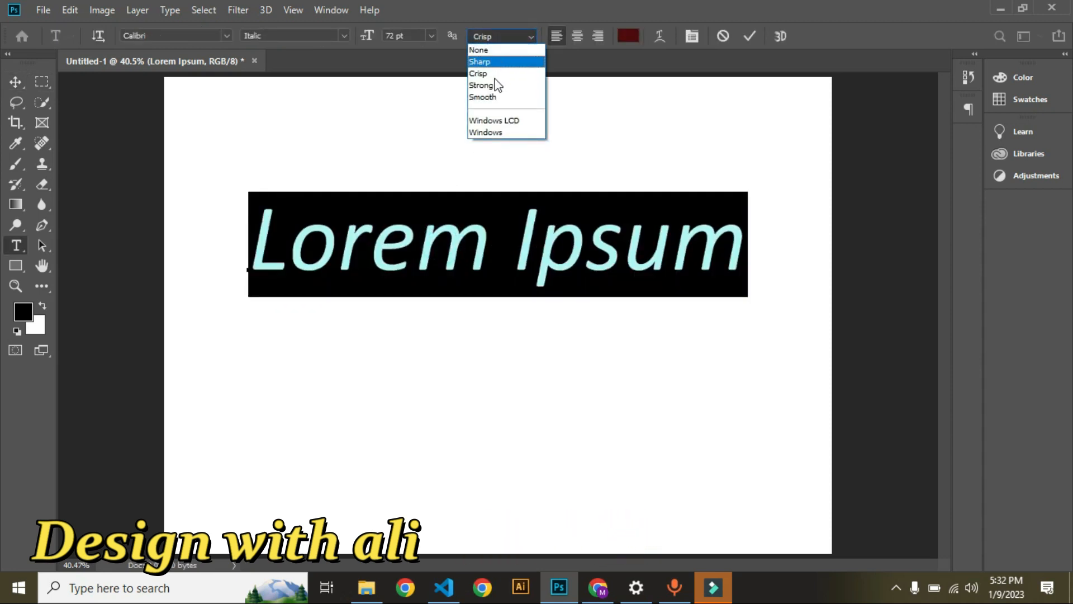
left_click(492, 97)
left_click(489, 95)
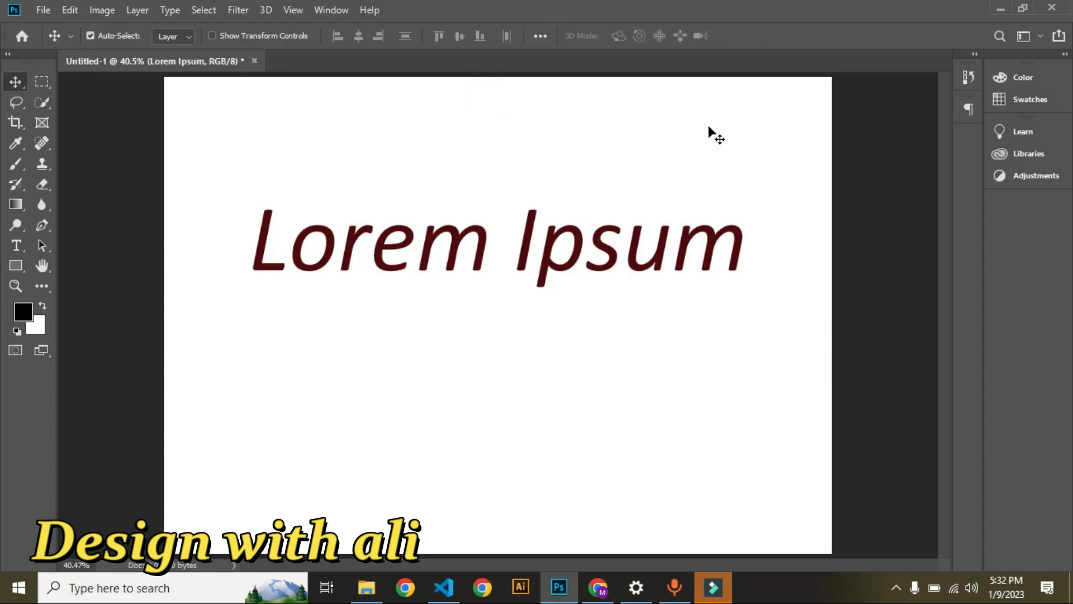
Show the Character settings for the "Lorem Ipsum" text and move them clear of the lettering, beside the canvas's right edge.
double_click(445, 260)
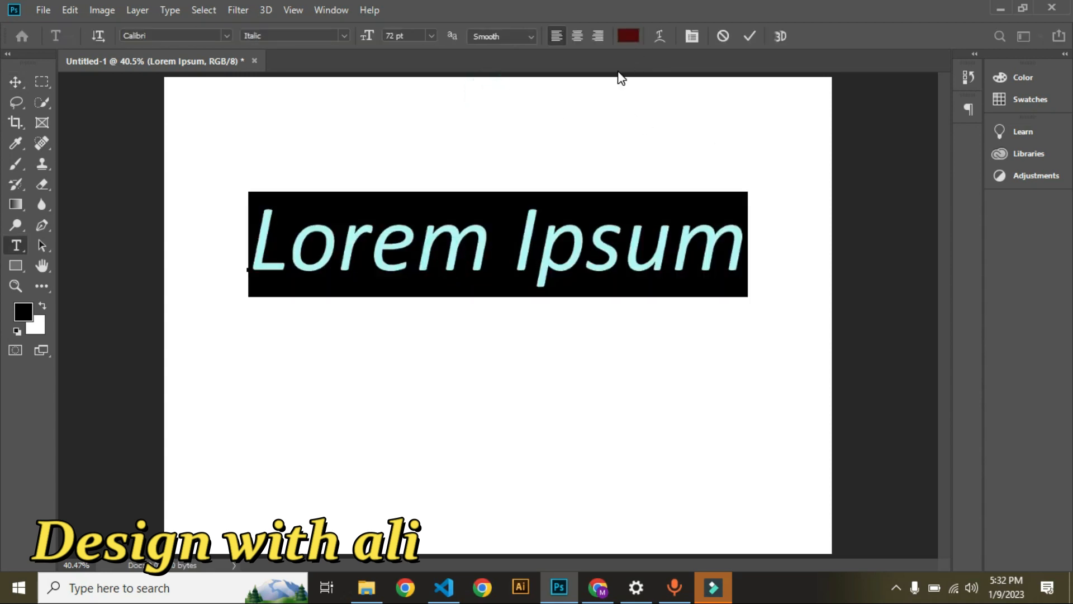
left_click(342, 9)
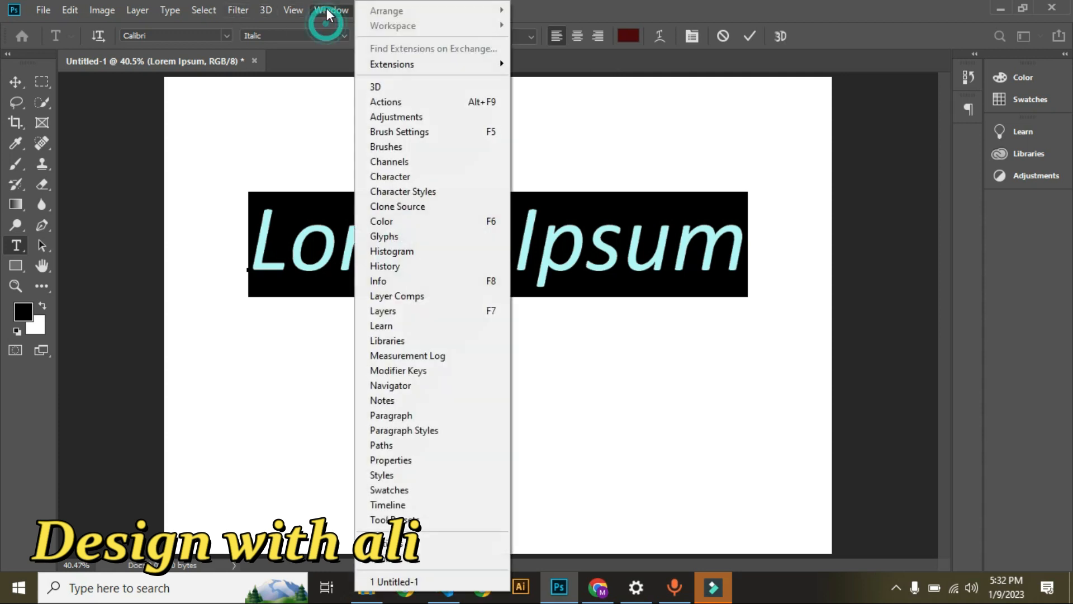
left_click(415, 176)
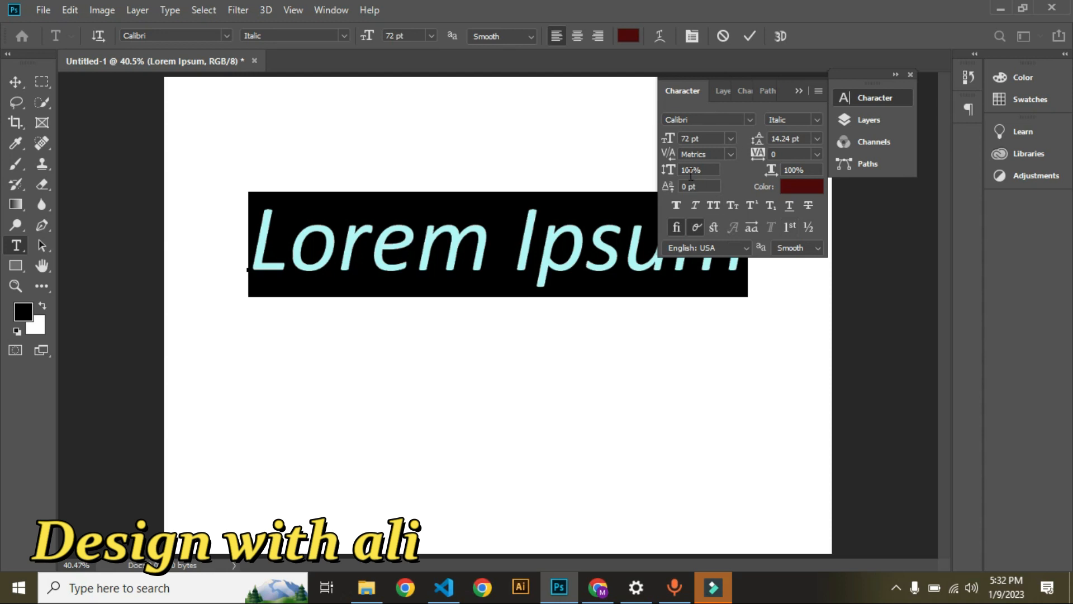
left_click_drag(790, 98, 921, 149)
left_click(16, 82)
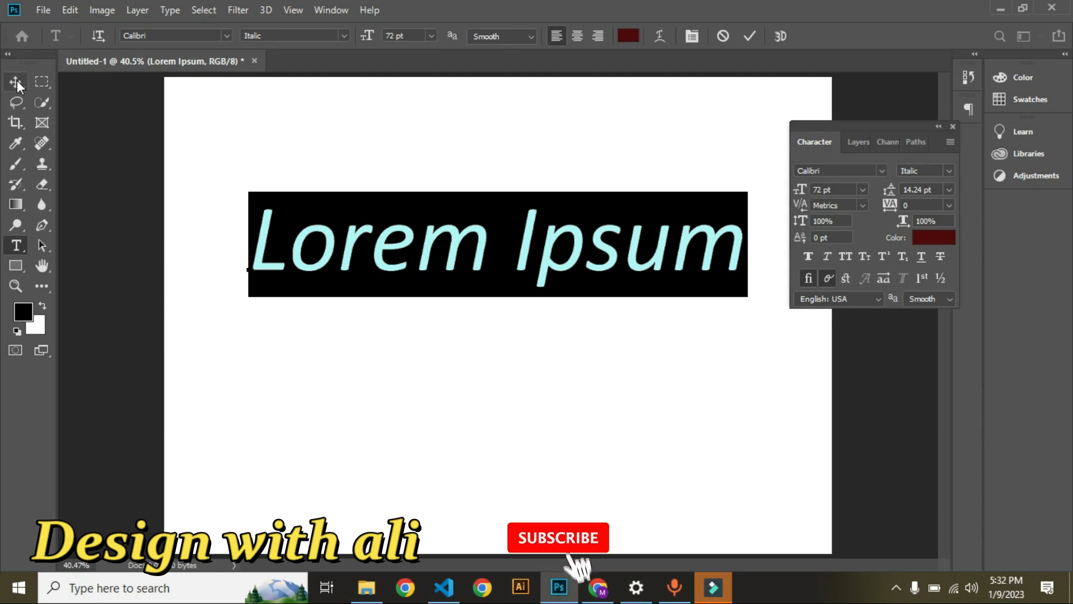
Set the size of the "Lorem Ipsum" text to 16 pt.
double_click(392, 240)
left_click(430, 36)
left_click(430, 152)
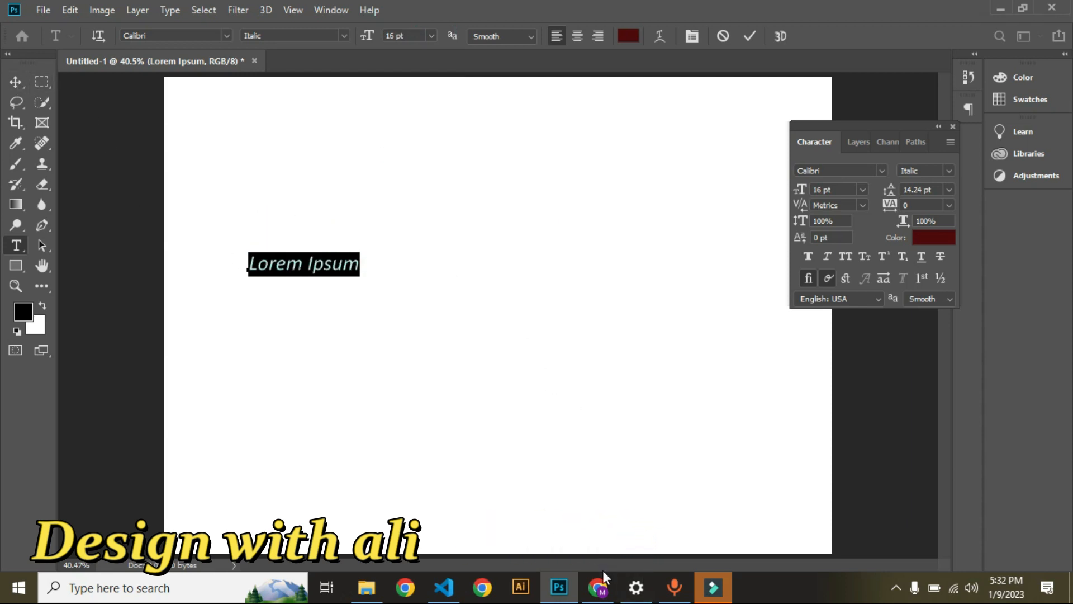
Switch to Chrome and open a new browser tab.
left_click(598, 587)
key("alt+Tab")
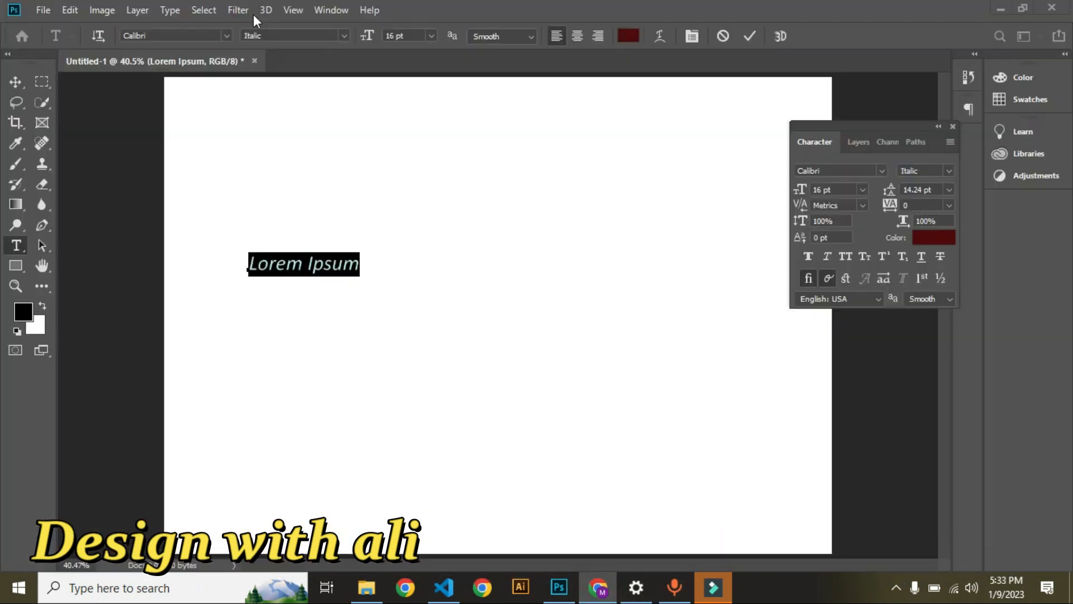
key("alt+Tab")
left_click(213, 13)
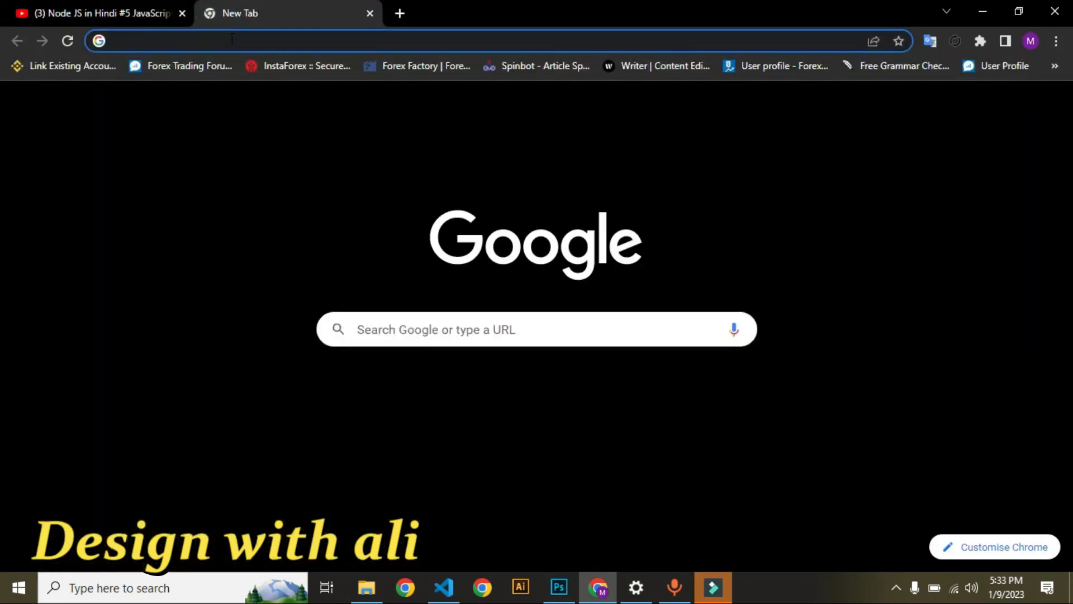
Search Google for "lorem ipsum text".
left_click(230, 37)
type("lo")
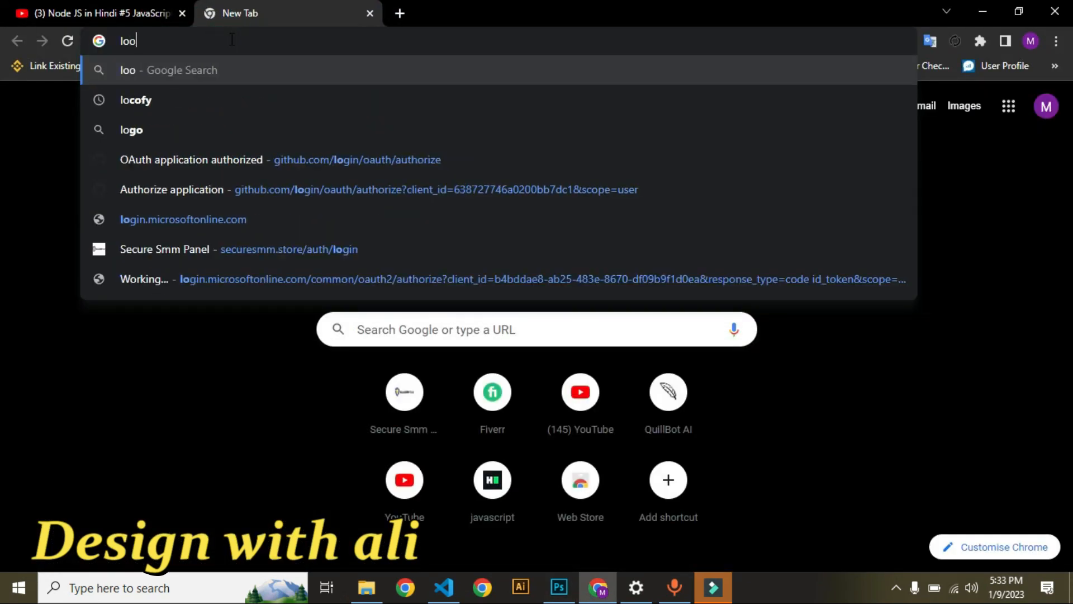
type("o")
key("BackSpace")
type("r")
key("Down")
key("Down")
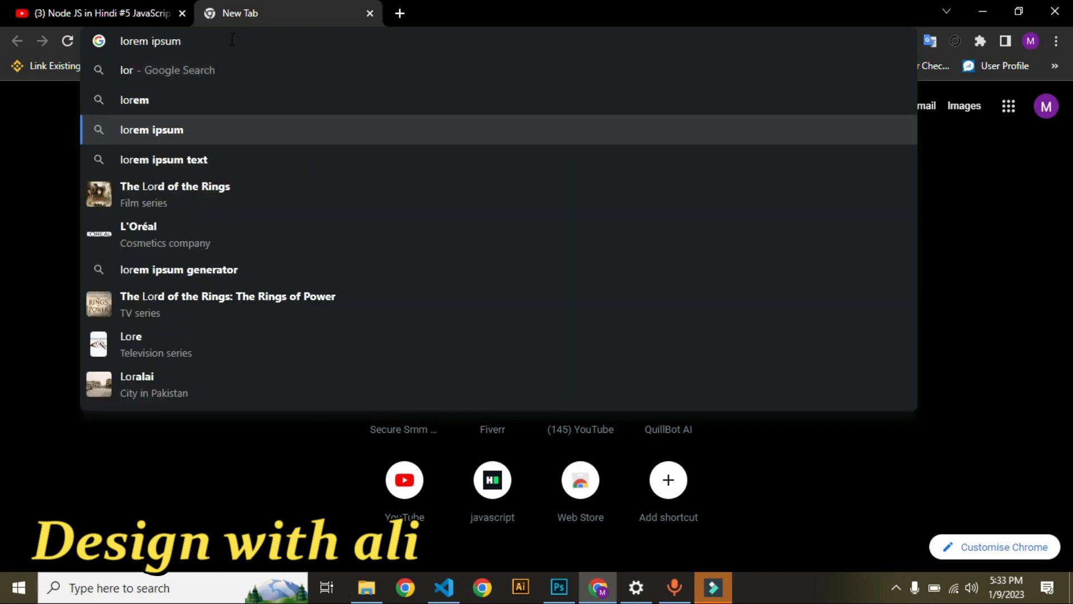
key("Right")
key("Down")
key("Down")
key("Up")
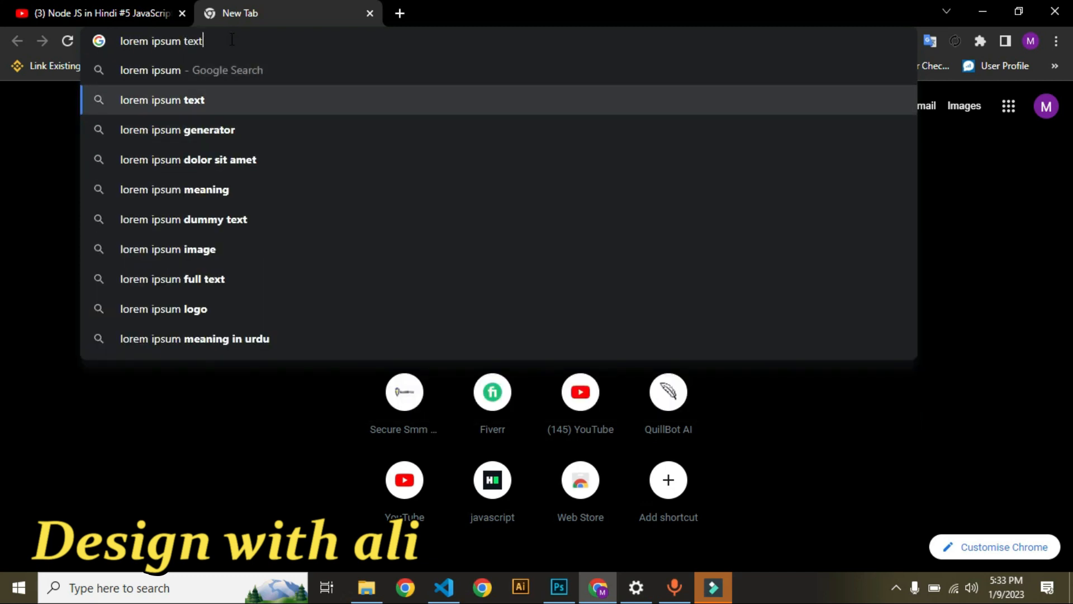
key("Return")
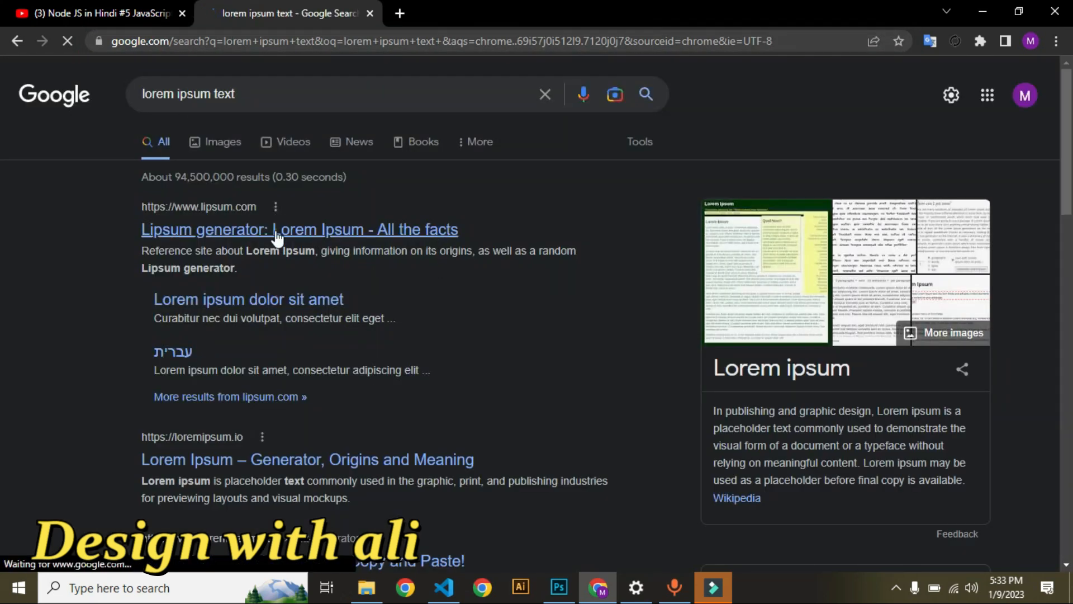
Open the lipsum.com result and copy the whole paragraph under "What is Lorem Ipsum?".
left_click(276, 235)
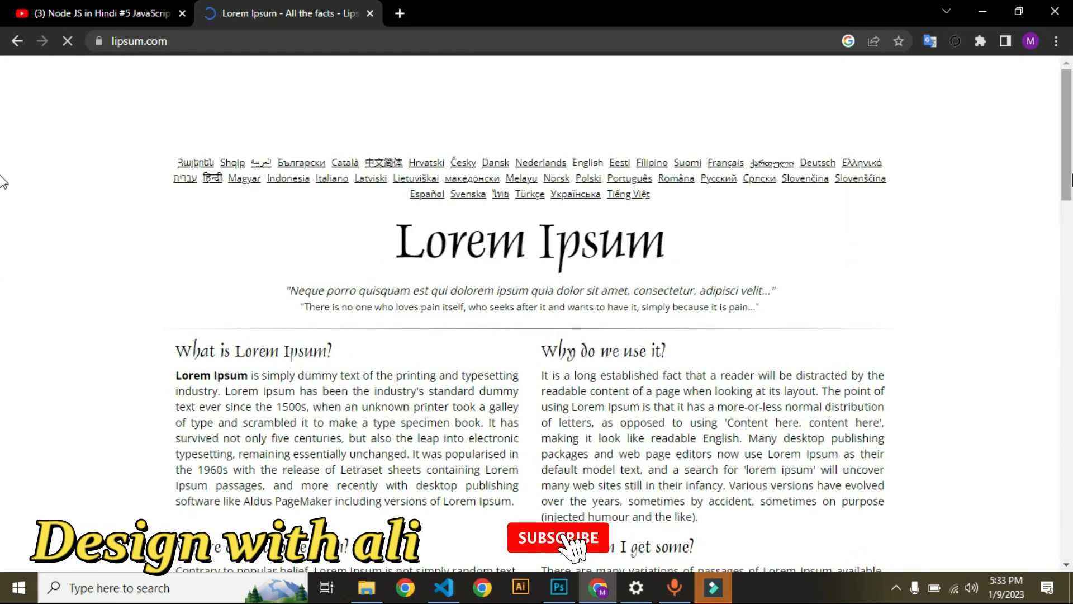
scroll(3, 176, "down", 2)
left_click_drag(1072, 170, 1072, 190)
left_click_drag(174, 185, 470, 286)
left_click(470, 287)
left_click_drag(175, 184, 513, 314)
key("ctrl+c")
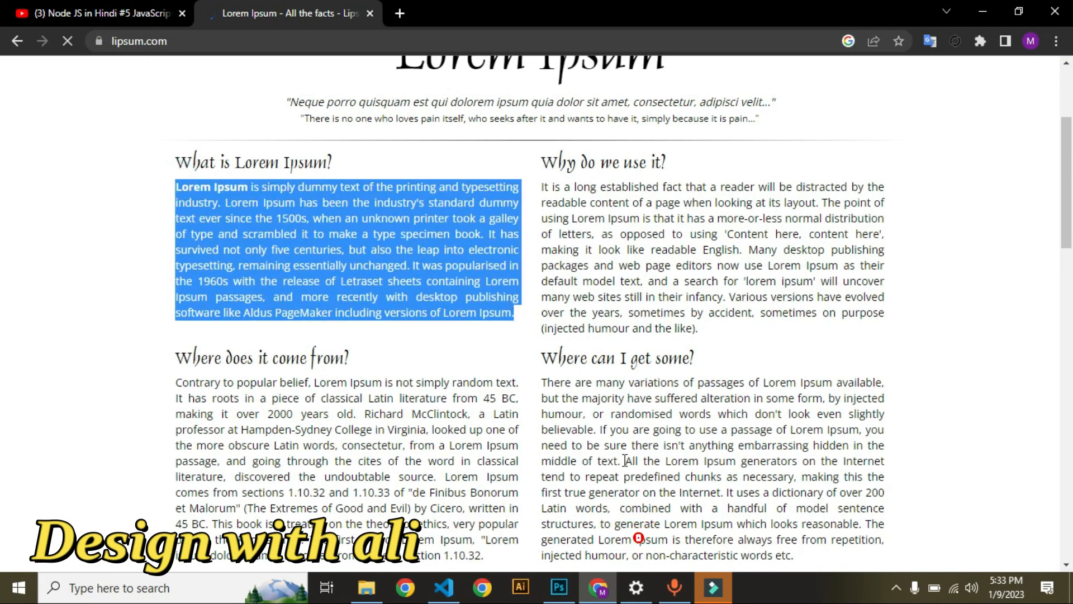
Switch back to Photoshop and replace the "Lorem Ipsum" placeholder text with the copied paragraph.
key("alt+Tab")
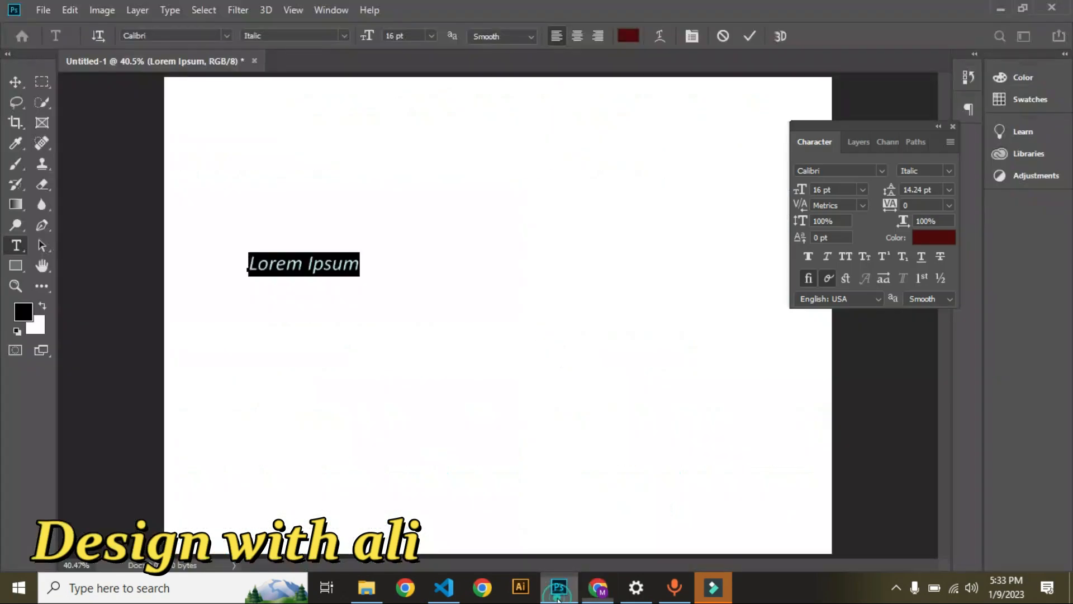
double_click(281, 261)
triple_click(283, 258)
key("ctrl+v")
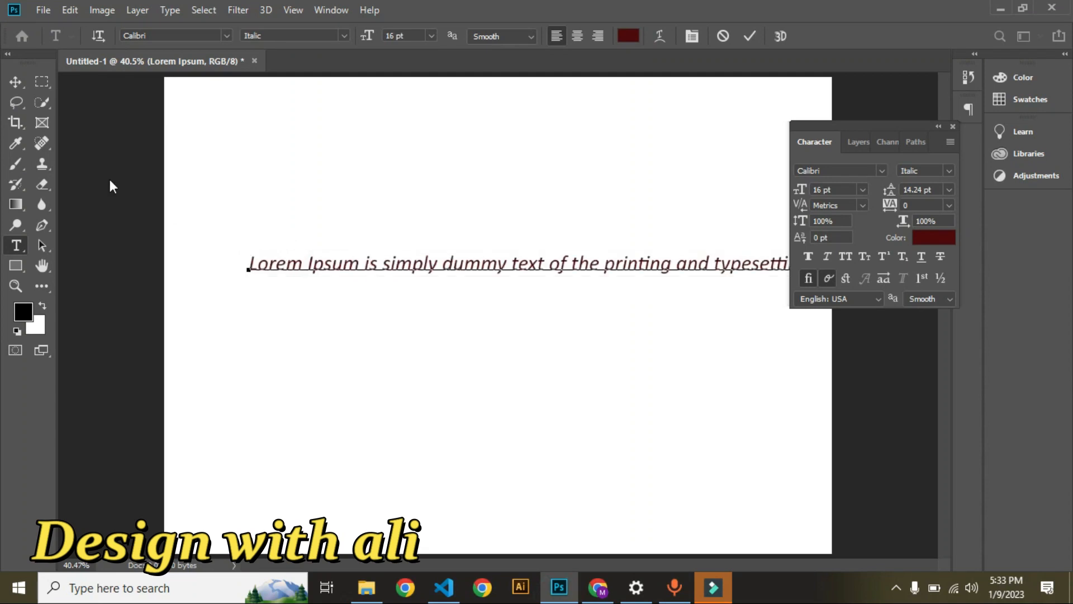
Commit the pasted text and slide the long line up and to the left across the canvas.
left_click(15, 81)
left_click_drag(555, 267, 243, 223)
mouse_move(662, 230)
left_mouse_down()
mouse_move(168, 231)
mouse_move(249, 224)
left_mouse_up()
left_click_drag(710, 229, 753, 214)
left_click_drag(495, 215, 571, 196)
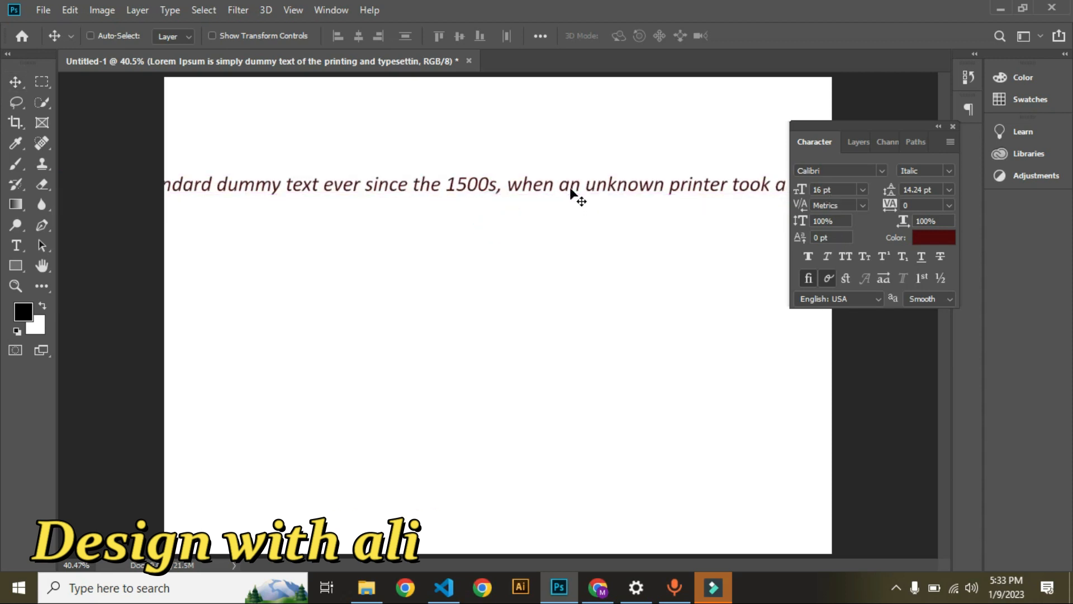
Try pasting the copied paragraph as a new single-line text below the existing line.
key("ctrl+t")
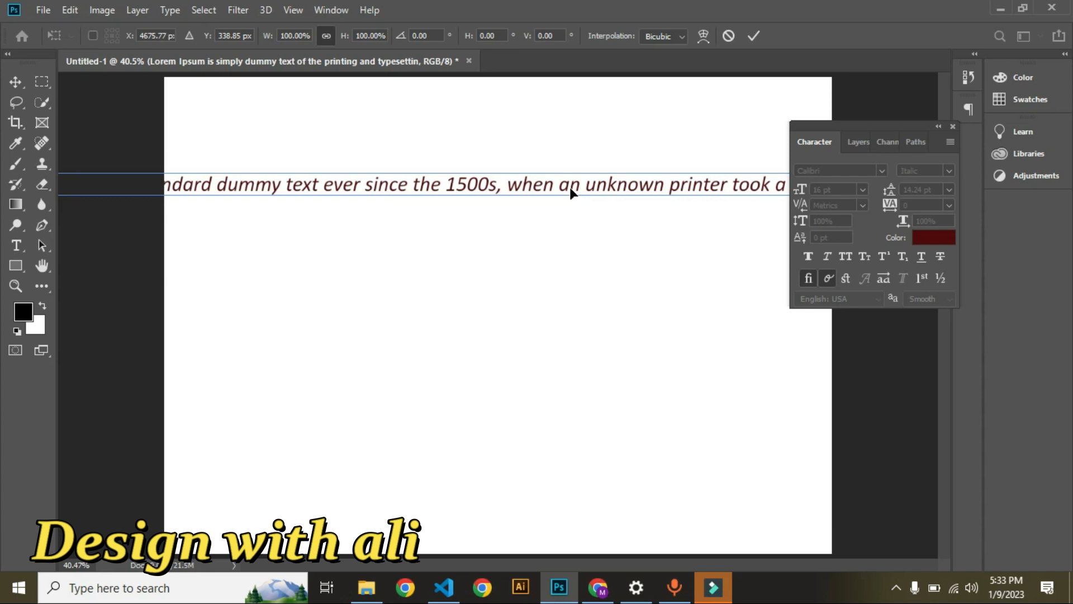
key("Return")
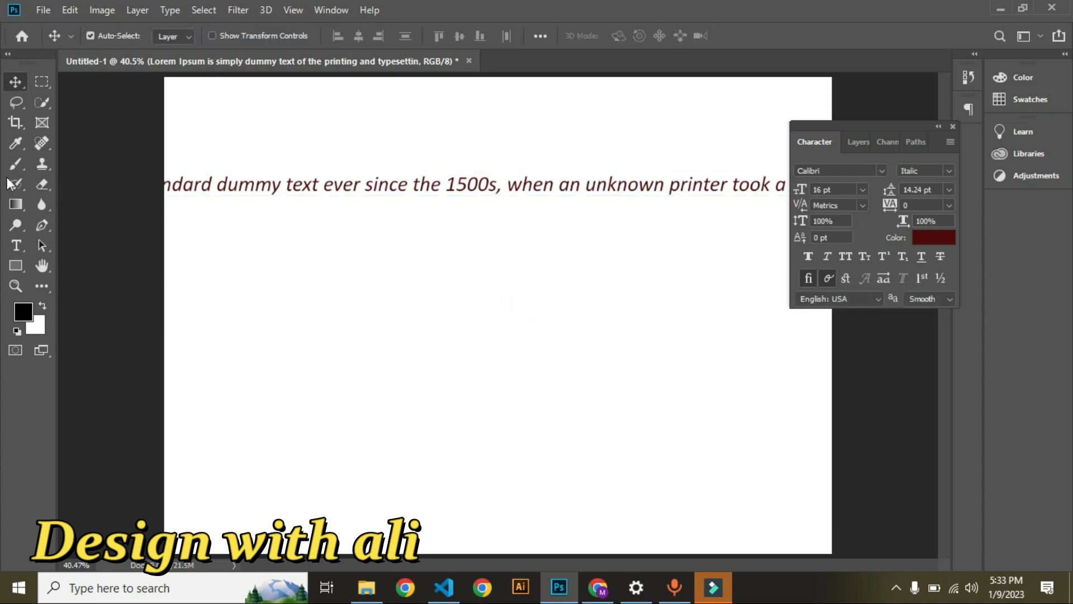
left_click(16, 246)
left_click(282, 240)
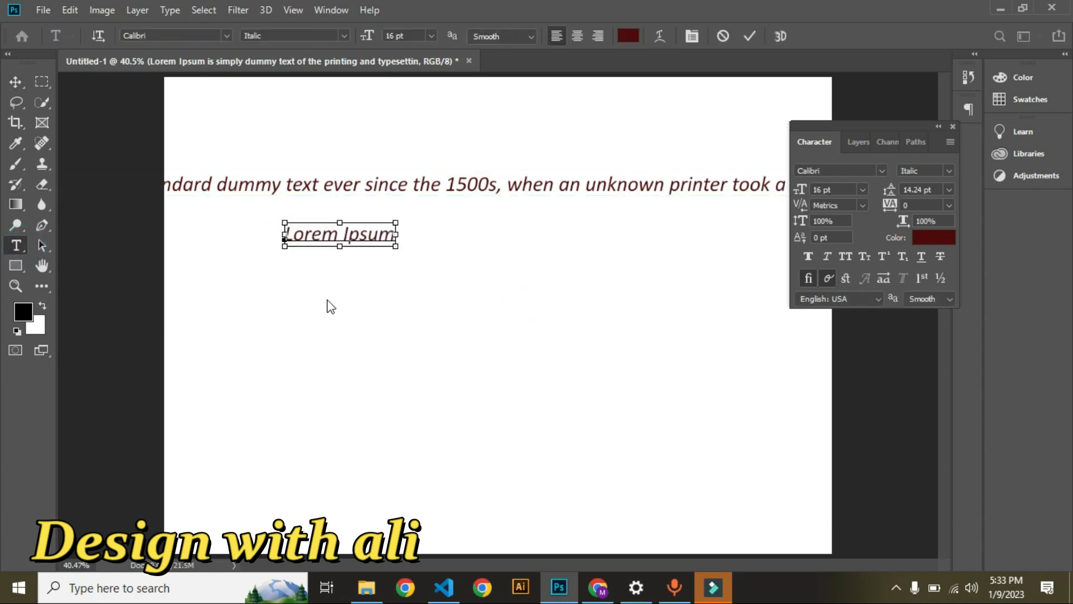
key("ctrl+v")
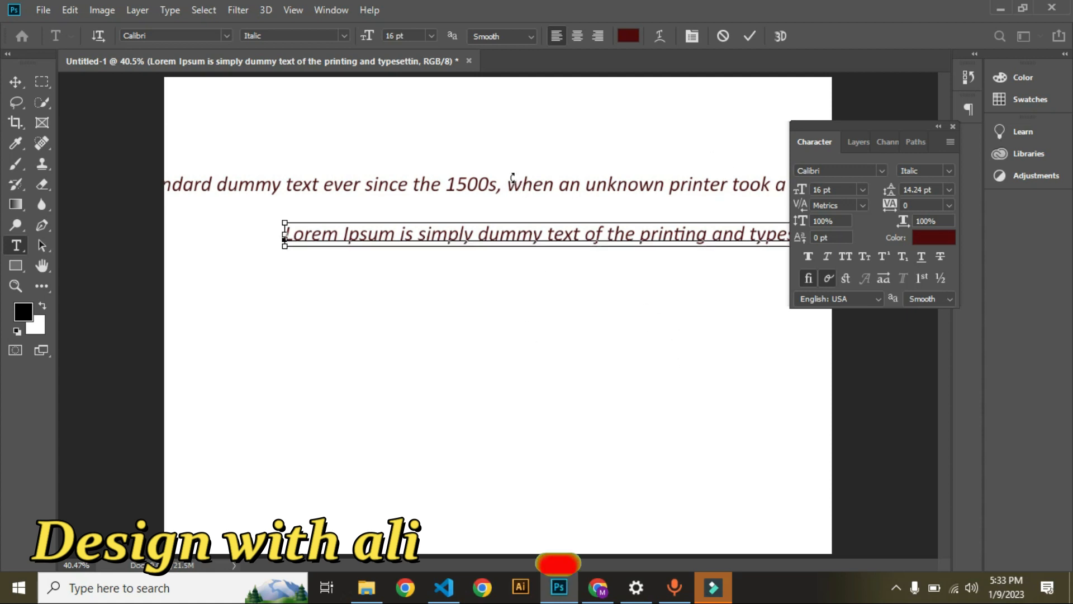
key("ctrl+z")
Delete all the text lines so that the canvas is empty.
key("ctrl+Return")
left_click_drag(436, 300, 263, 143)
key("Delete")
left_click(315, 163)
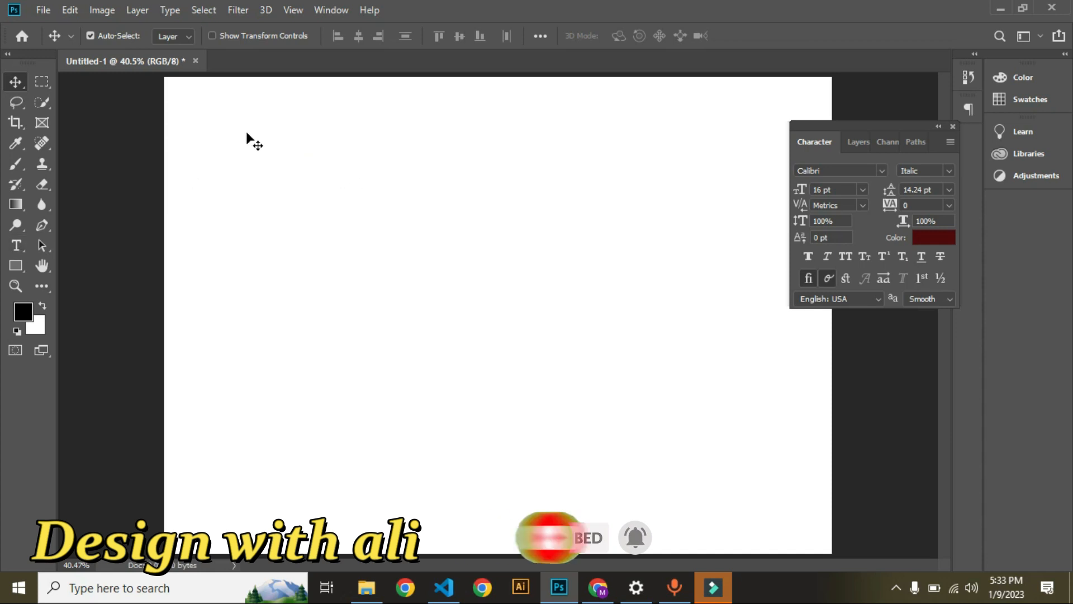
Draw a tall paragraph text box on the left half of the canvas and replace its placeholder with the copied Lorem Ipsum paragraph.
key("t")
left_click(217, 122)
left_click_drag(288, 172, 502, 528)
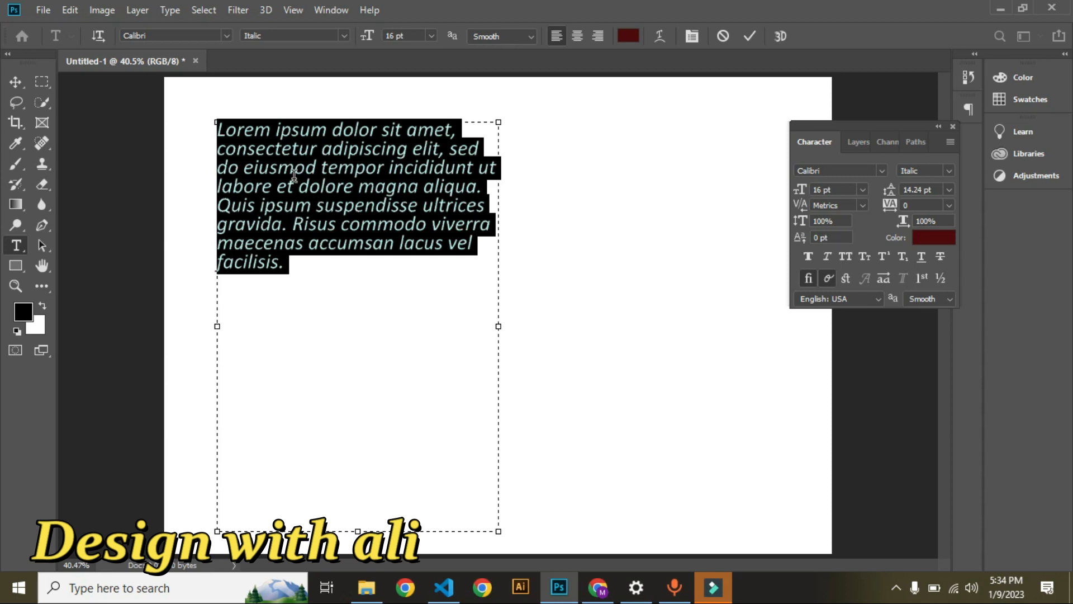
left_click(313, 268)
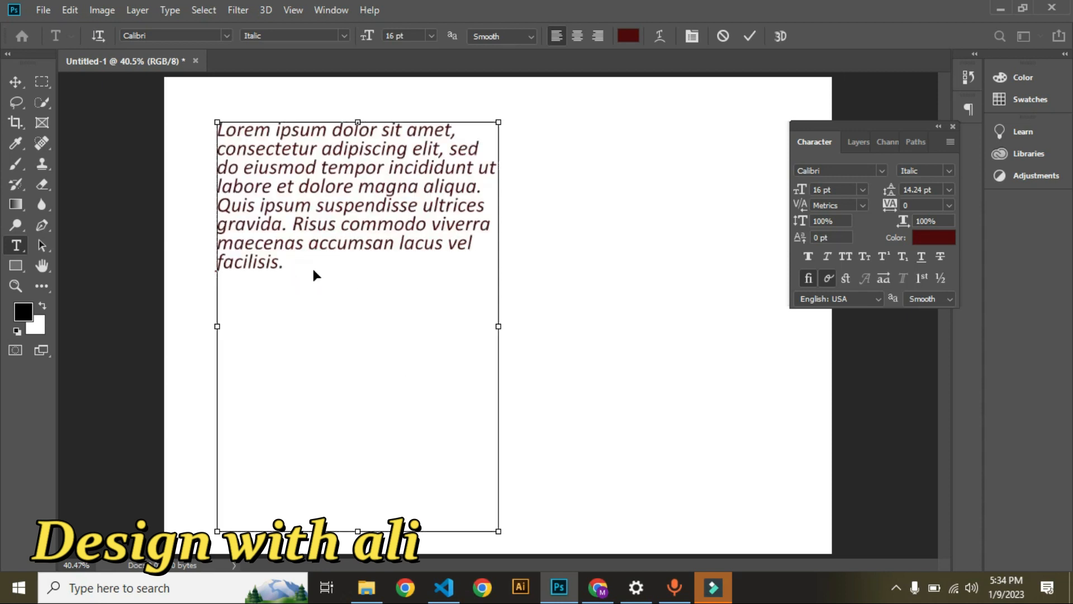
key("ctrl+a")
key("ctrl+v")
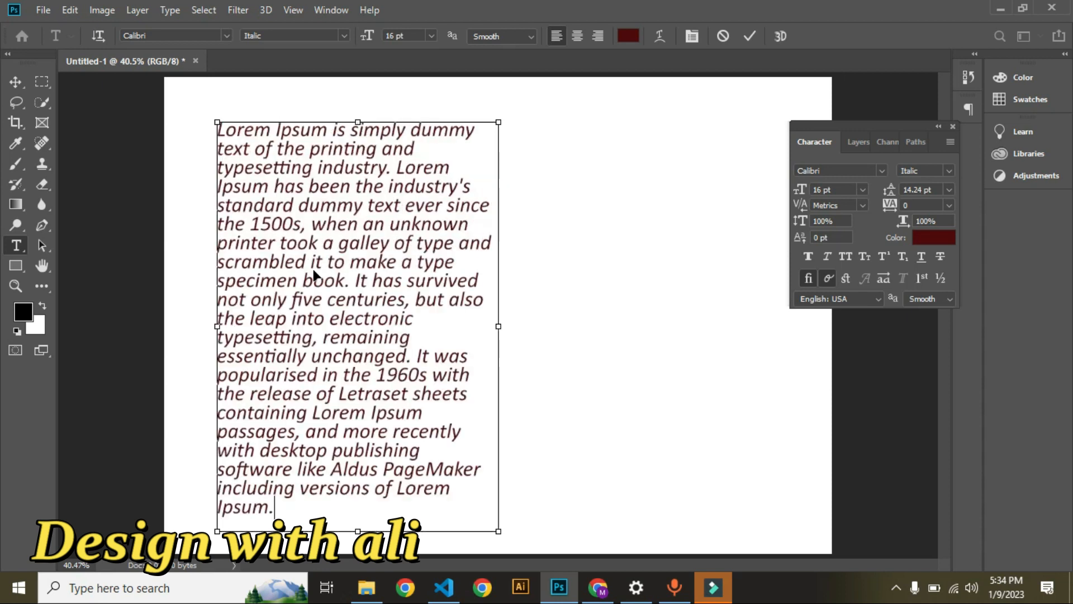
Commit the paragraph text and move the block slightly up and to the left.
left_click(104, 107)
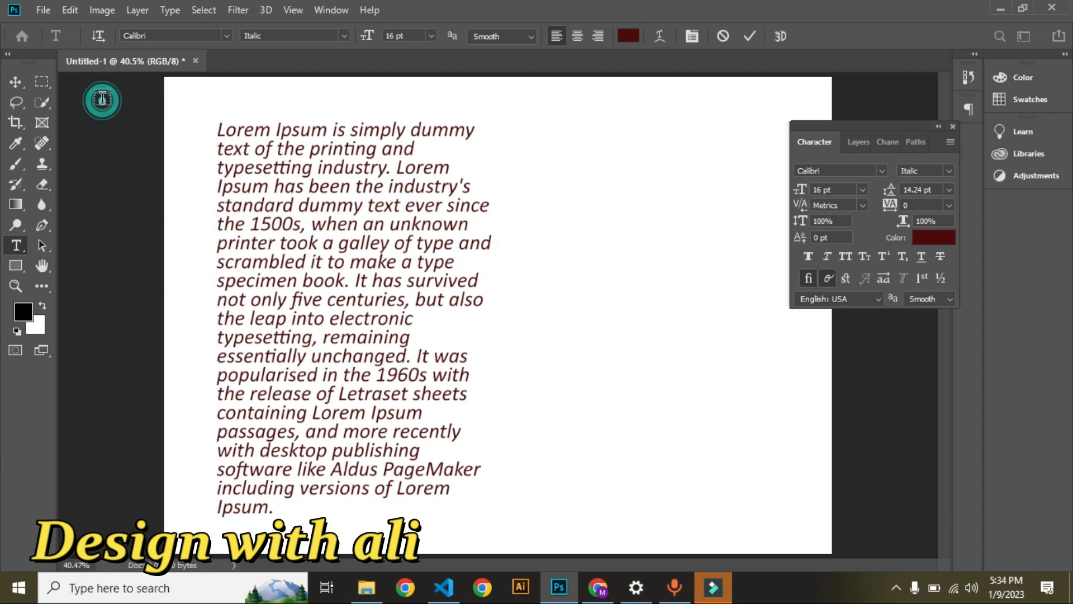
left_click(15, 81)
left_click_drag(341, 232, 325, 222)
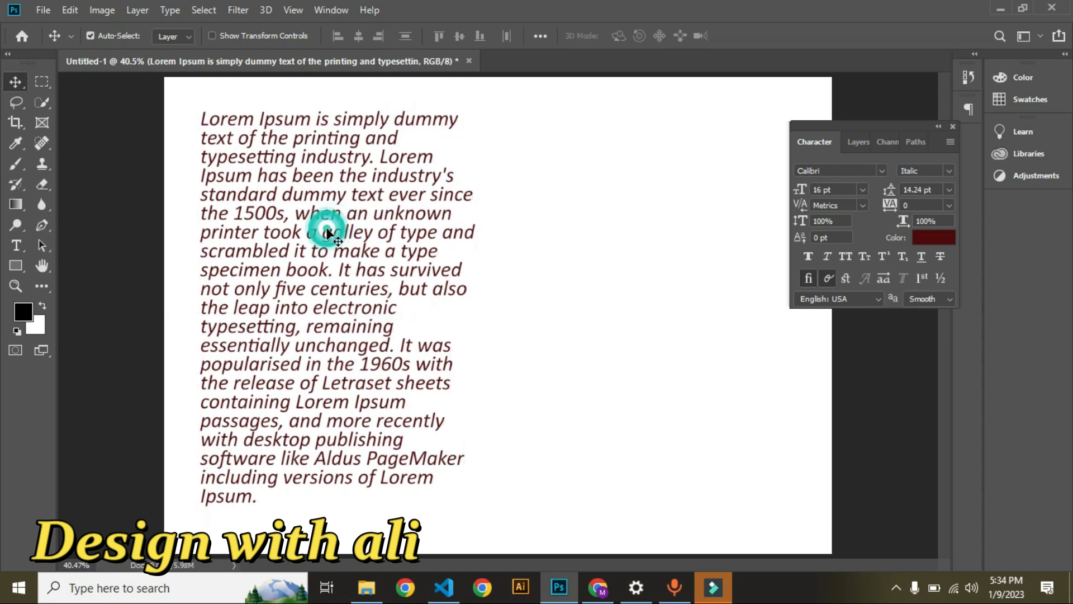
double_click(284, 214)
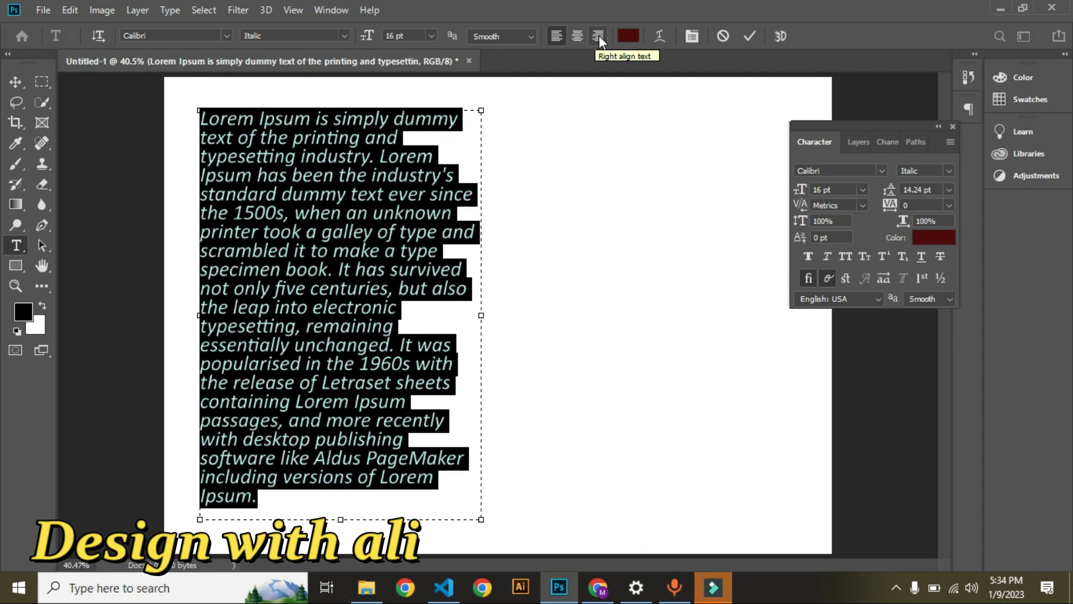
left_click(546, 141)
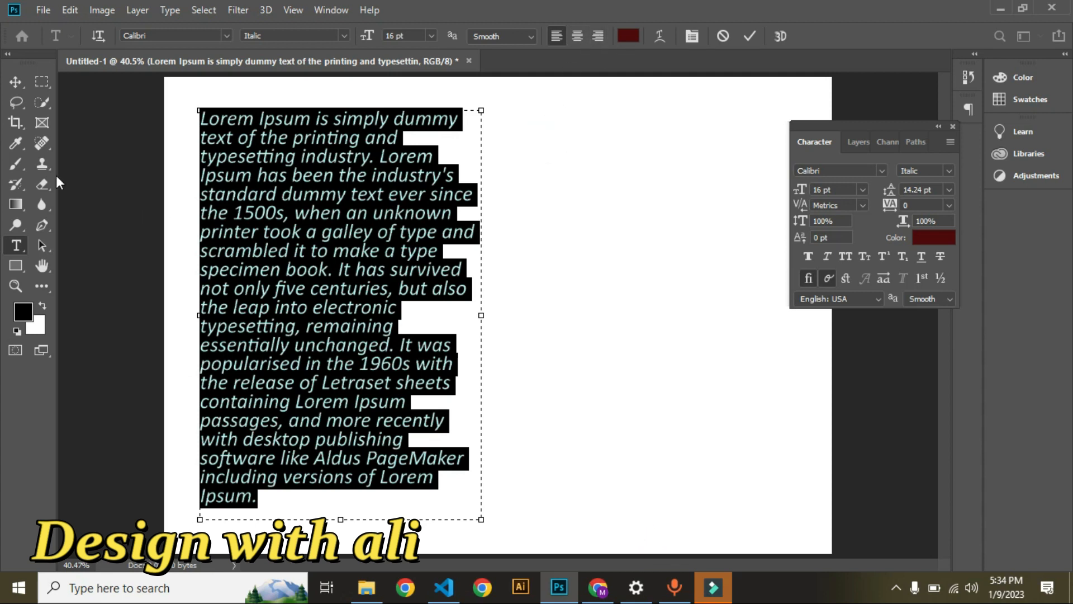
left_click(295, 156)
left_click(629, 190)
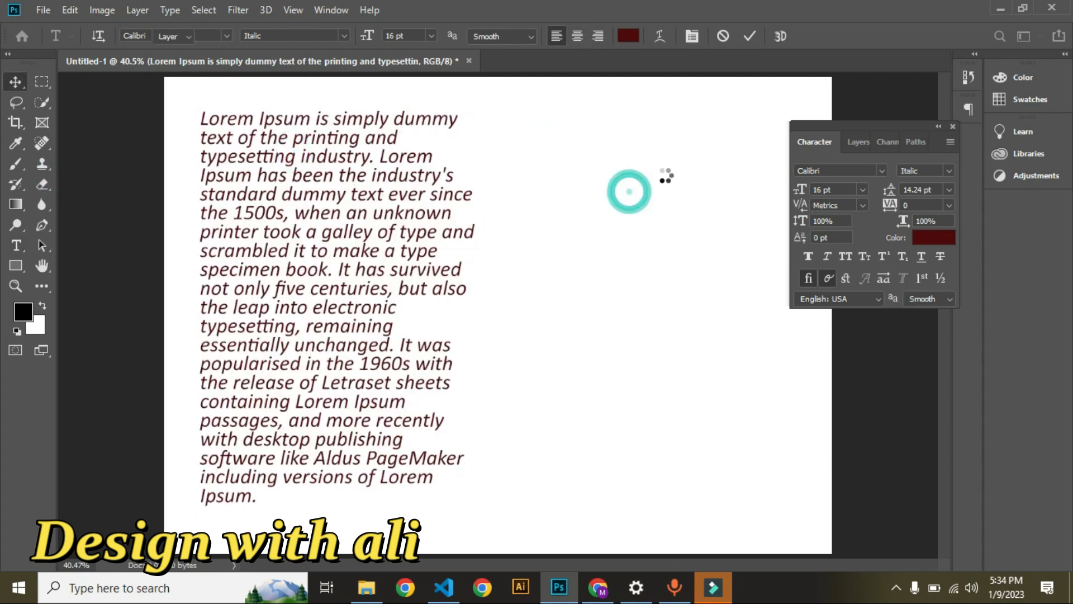
key("v")
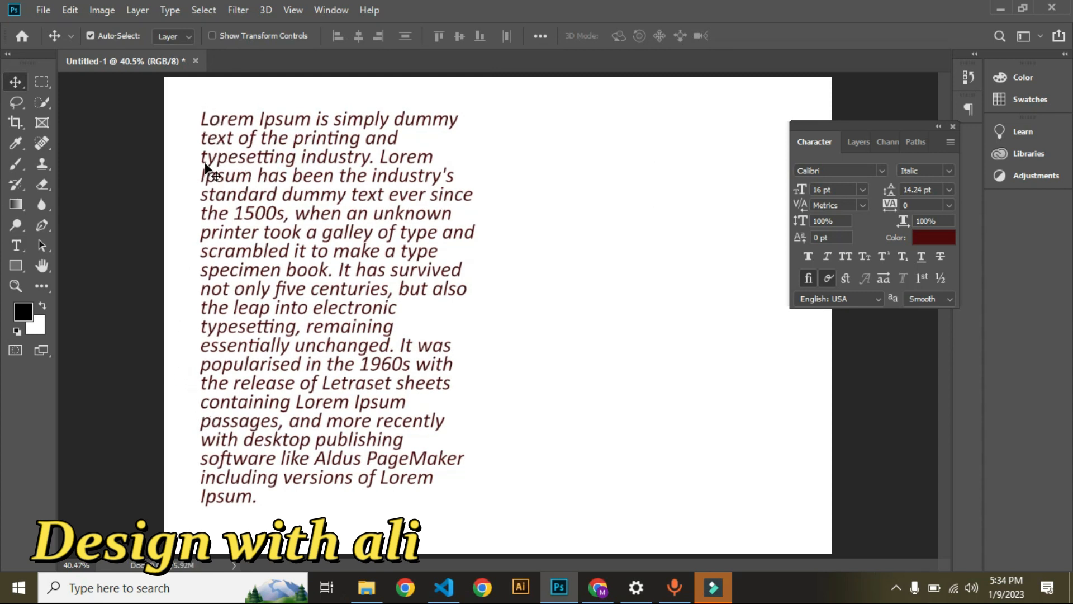
Draw a vertical line about 1441 px tall with the Line tool along the paragraph's left edge and align the text against it.
left_click(16, 265)
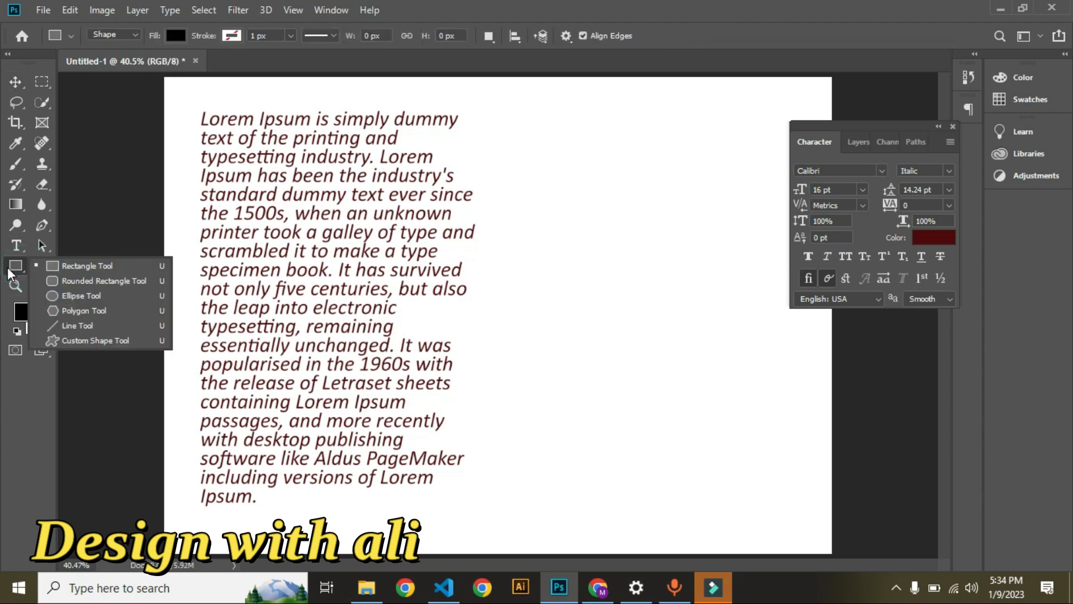
left_click(79, 325)
left_click_drag(198, 73, 114, 524)
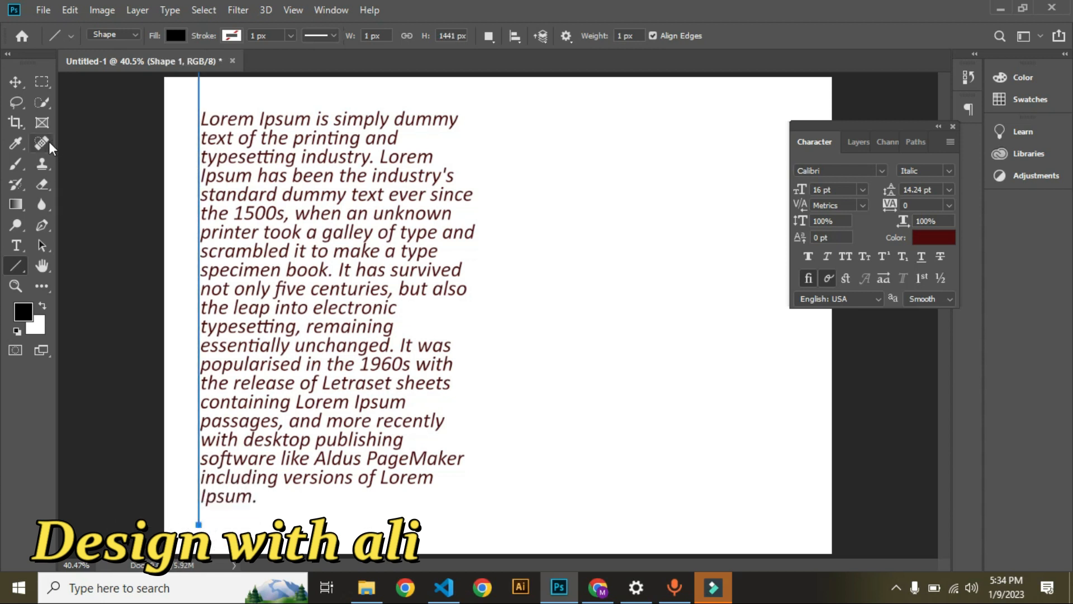
left_click(8, 83)
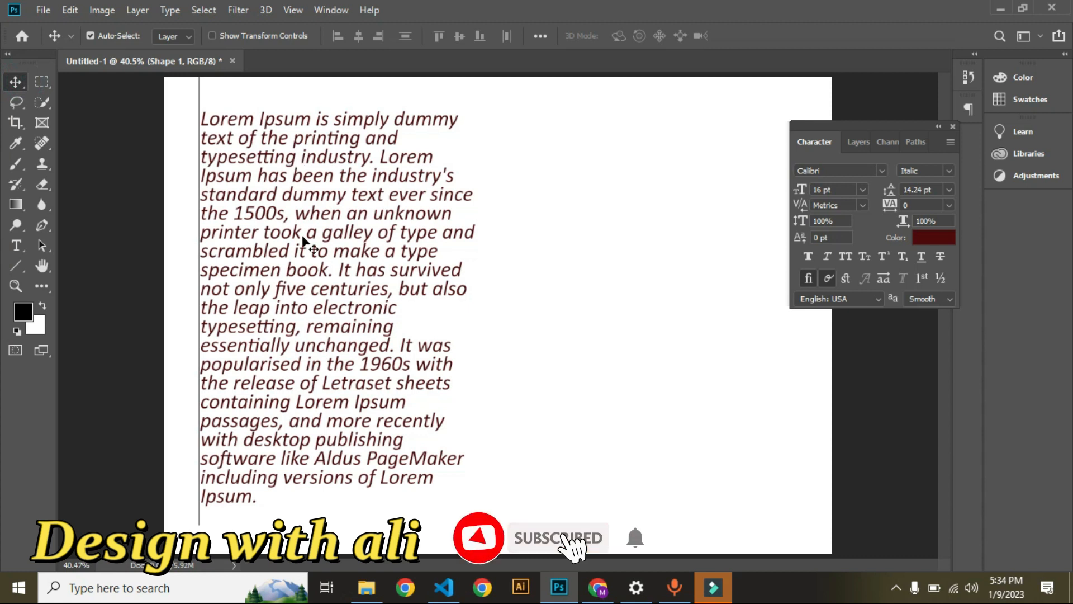
left_click(301, 253)
mouse_move(300, 252)
left_mouse_down()
mouse_move(285, 245)
mouse_move(281, 256)
left_mouse_up()
Duplicate the vertical line and place the copy along the paragraph's right edge.
left_click_drag(188, 94, 212, 106)
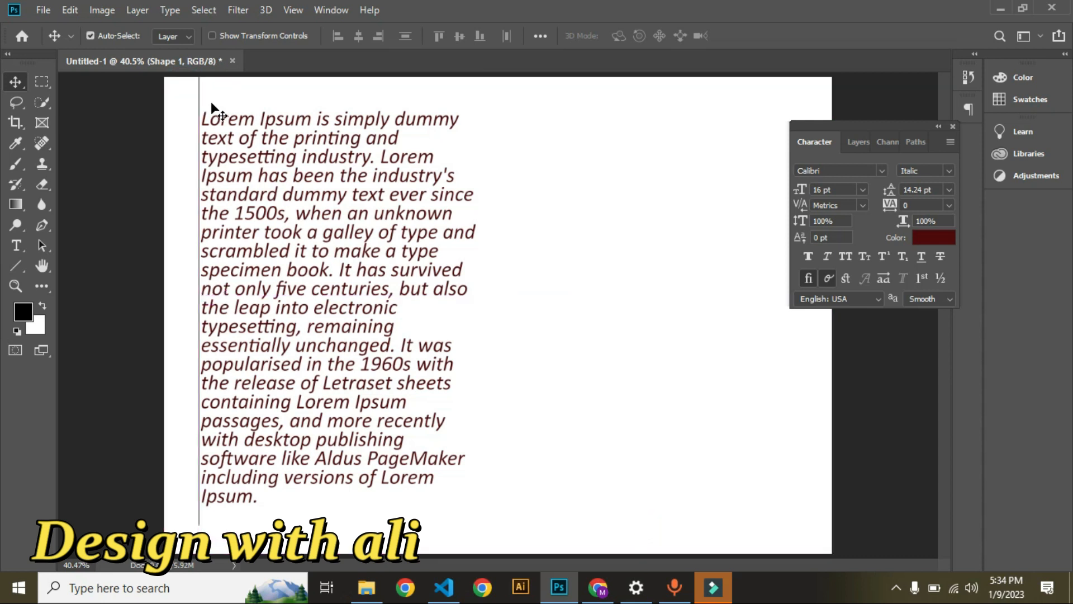
key("ctrl")
key("ctrl+v")
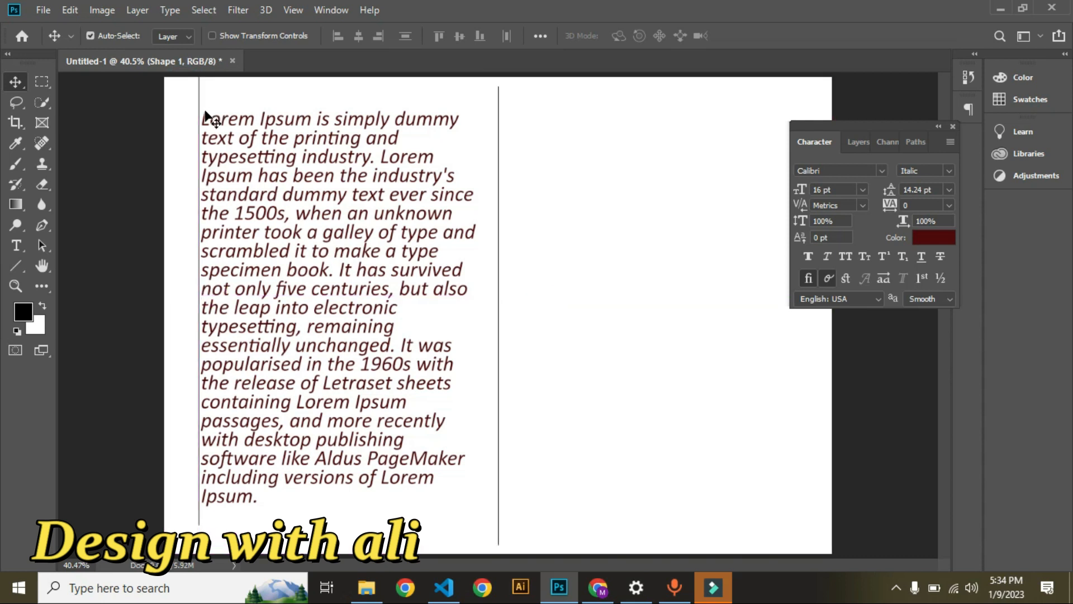
left_click_drag(502, 199, 484, 193)
left_click(635, 239)
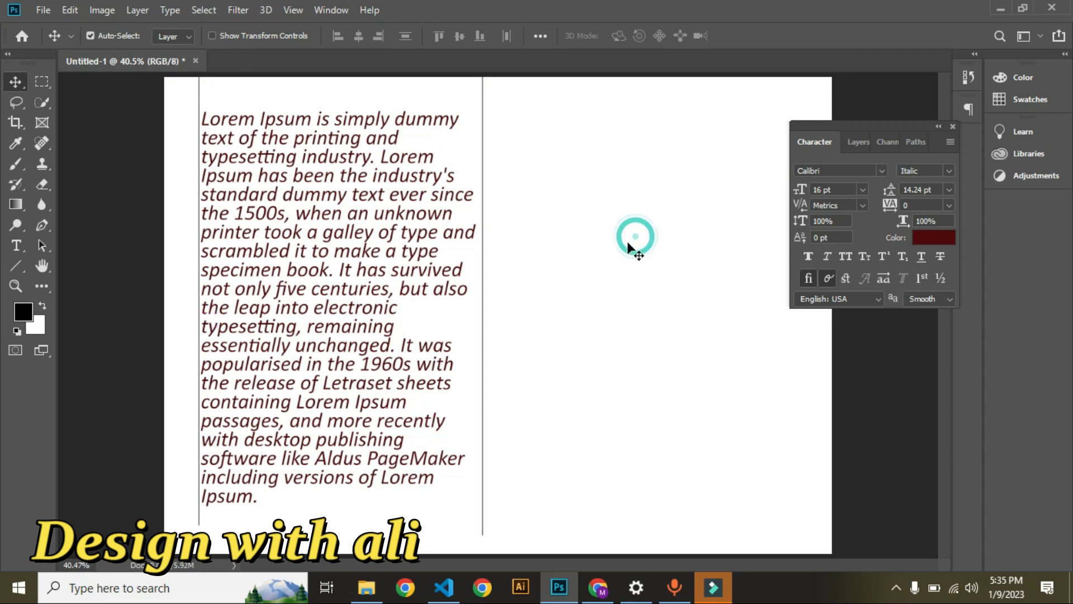
Center-align the whole Lorem Ipsum paragraph between the two vertical lines and commit the change.
left_click(301, 221)
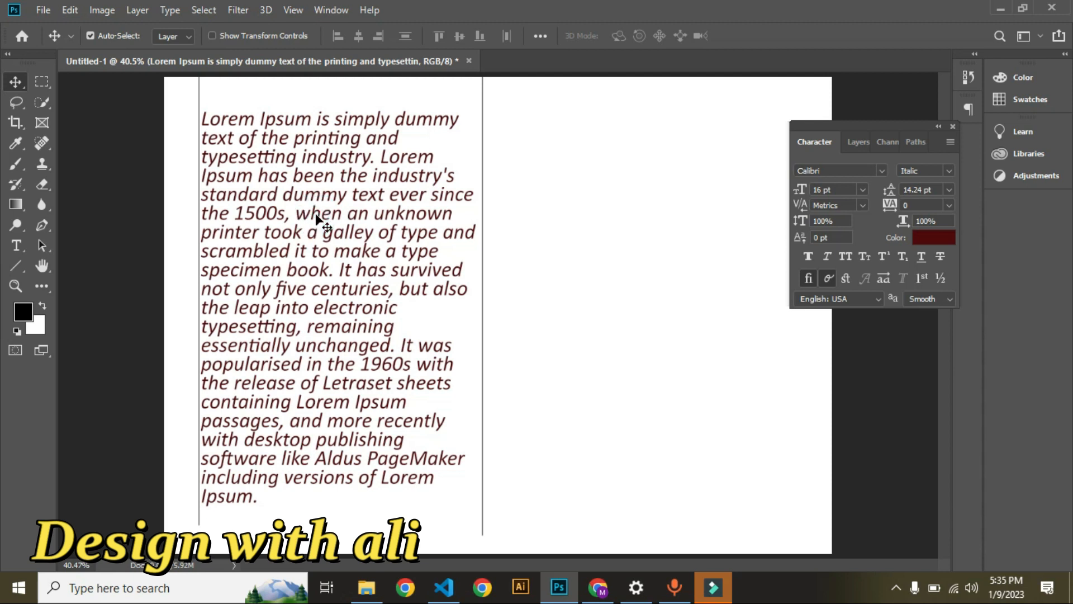
double_click(315, 213)
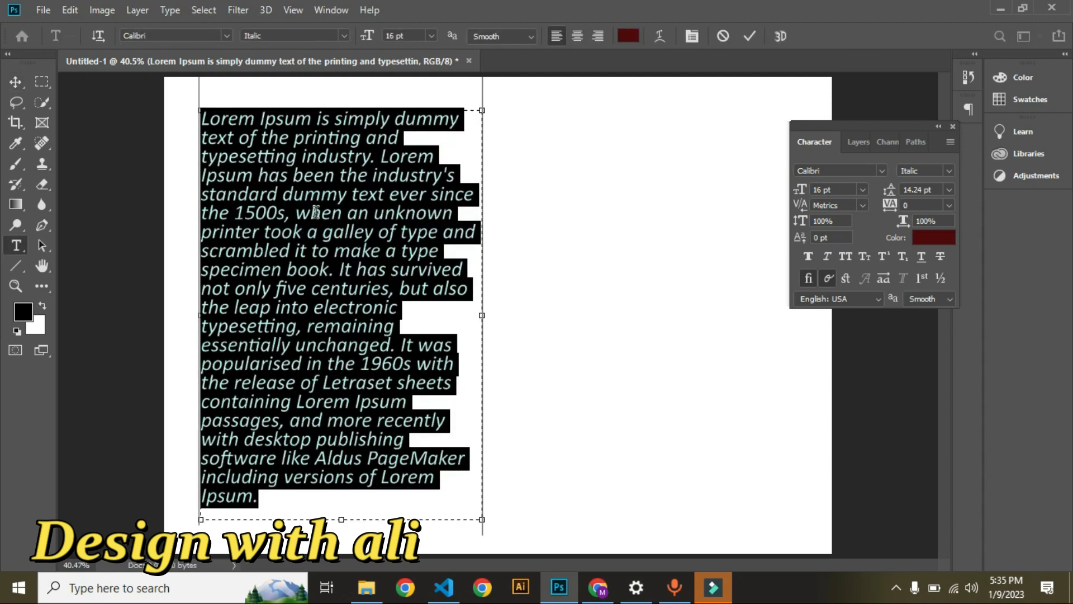
left_click(576, 35)
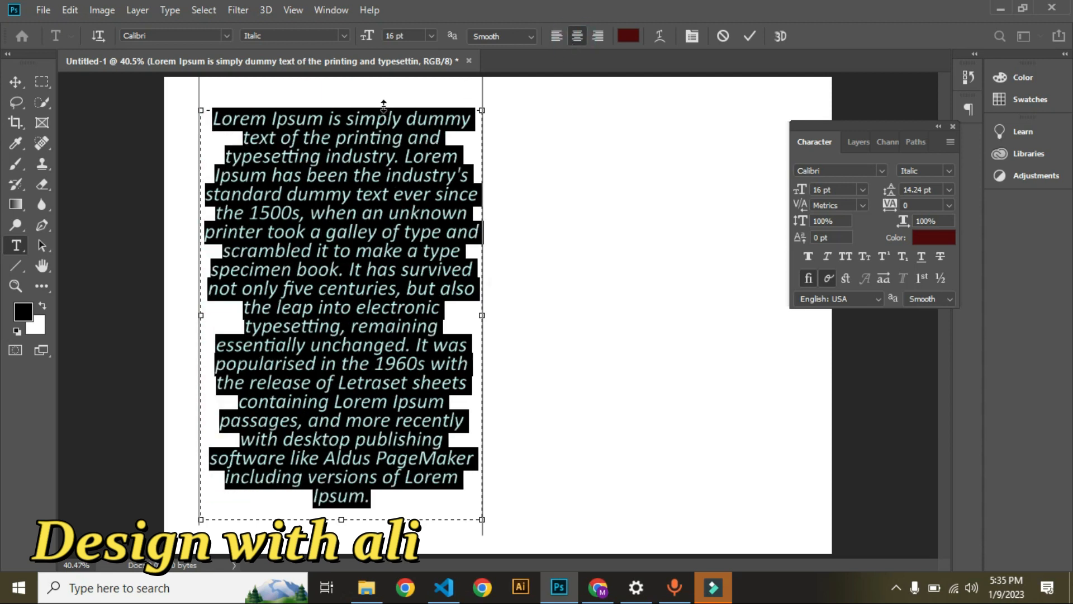
left_click(746, 199)
key("v")
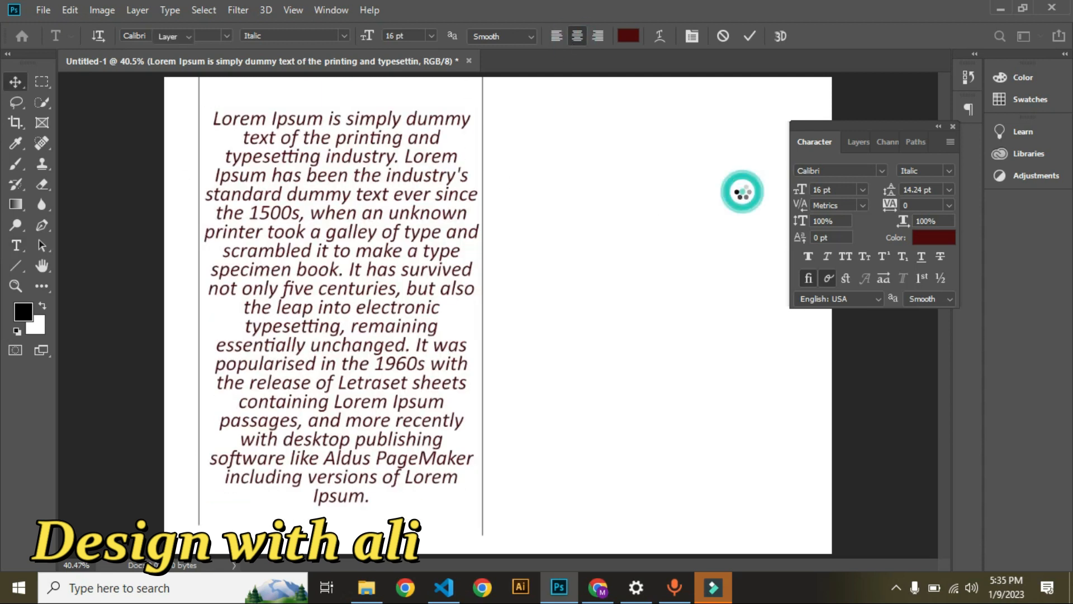
Right-align the whole Lorem Ipsum paragraph against the second vertical line and commit the change.
double_click(303, 208)
left_click(598, 36)
left_click(626, 198)
key("v")
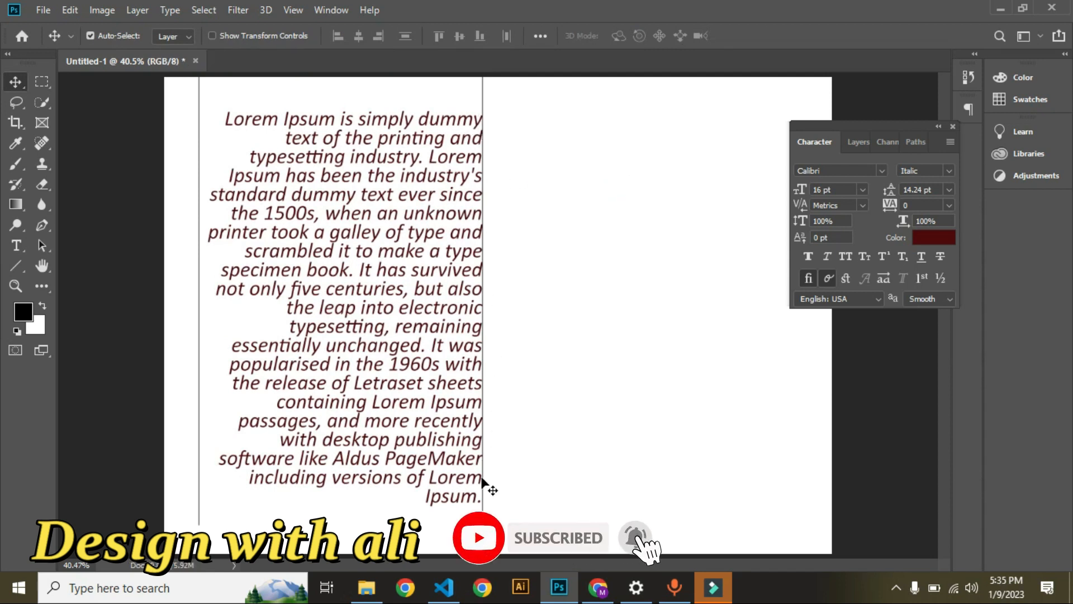
Left-align the whole Lorem Ipsum paragraph again and commit the change.
double_click(412, 192)
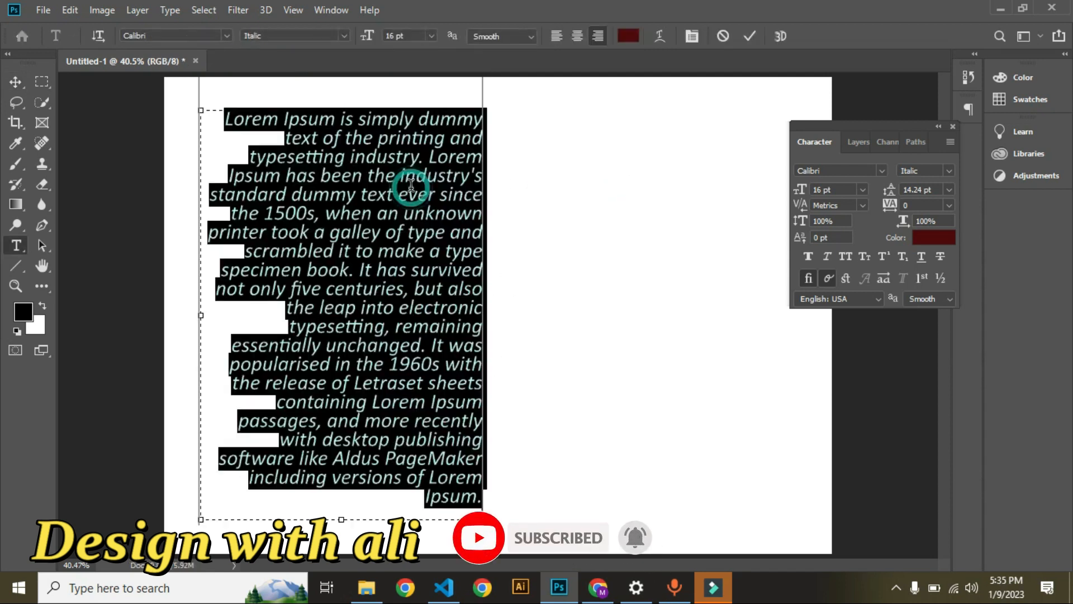
left_click(557, 36)
left_click(592, 222)
key("v")
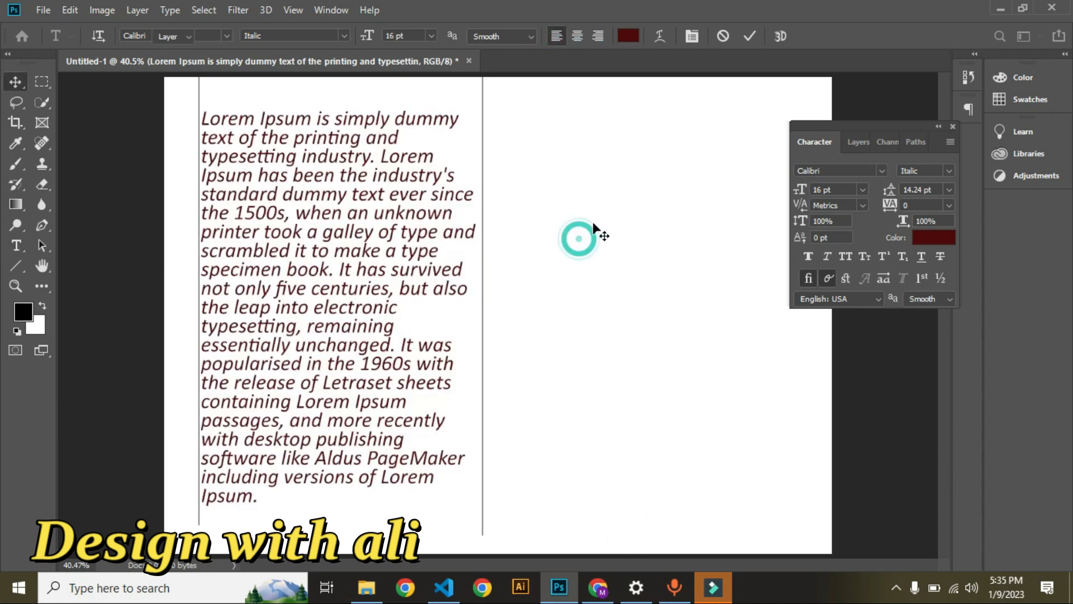
Delete the Lorem Ipsum paragraph and both vertical lines from the canvas.
left_click_drag(300, 241, 300, 242)
left_click(298, 268)
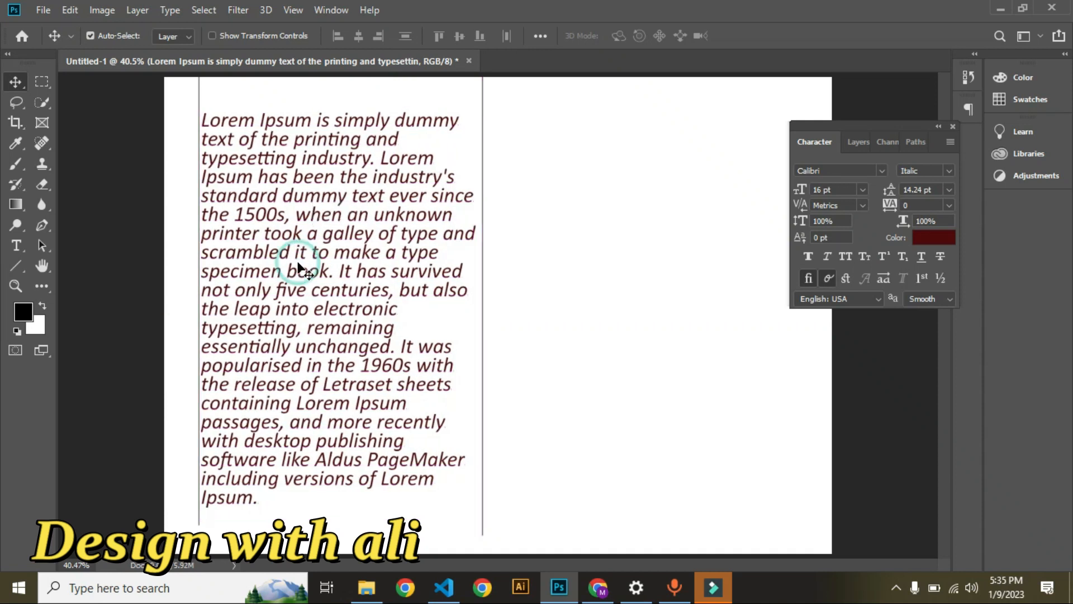
left_click_drag(298, 267, 296, 266)
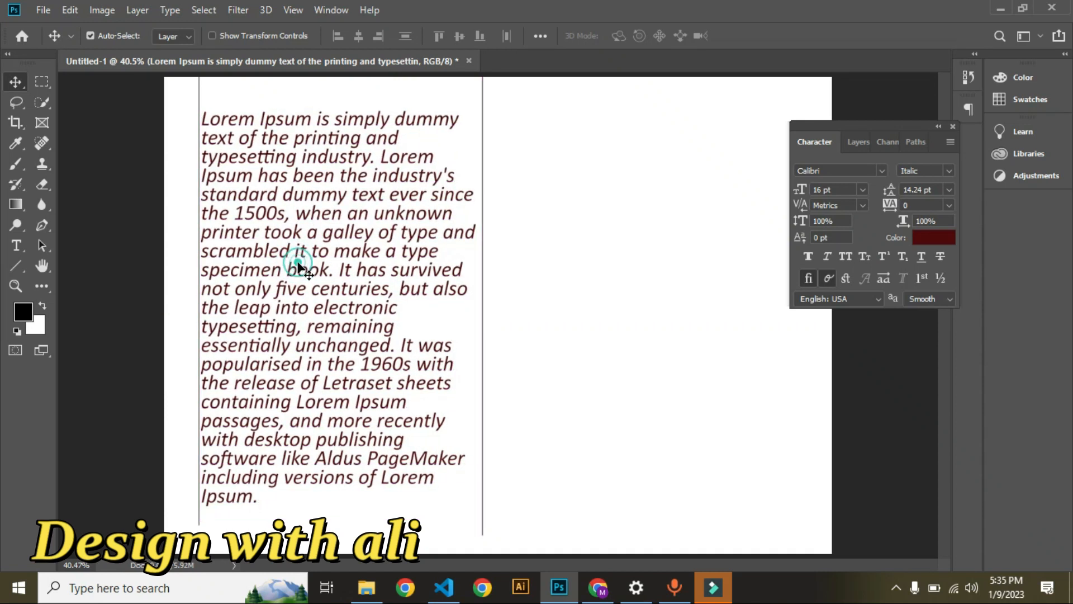
key("Delete")
left_click_drag(153, 179, 598, 316)
Switch to the lipsum.com page in Chrome and copy both paragraphs under "Where does it come from?".
left_click(598, 587)
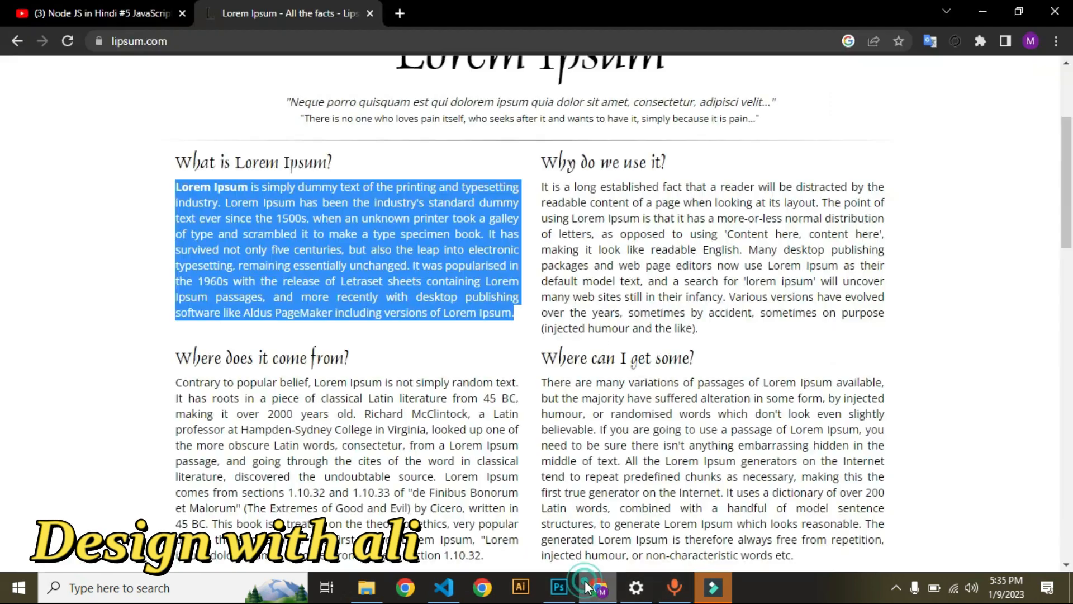
left_click(674, 239)
left_click_drag(170, 184, 556, 283)
left_click(572, 285)
left_click_drag(1072, 175, 1072, 234)
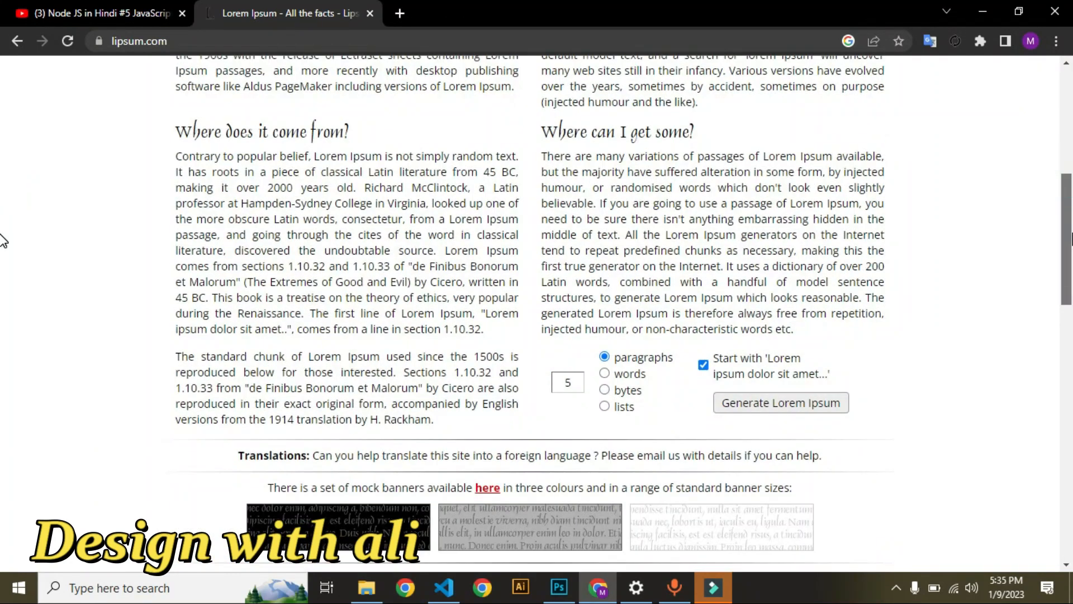
left_click_drag(174, 160, 447, 420)
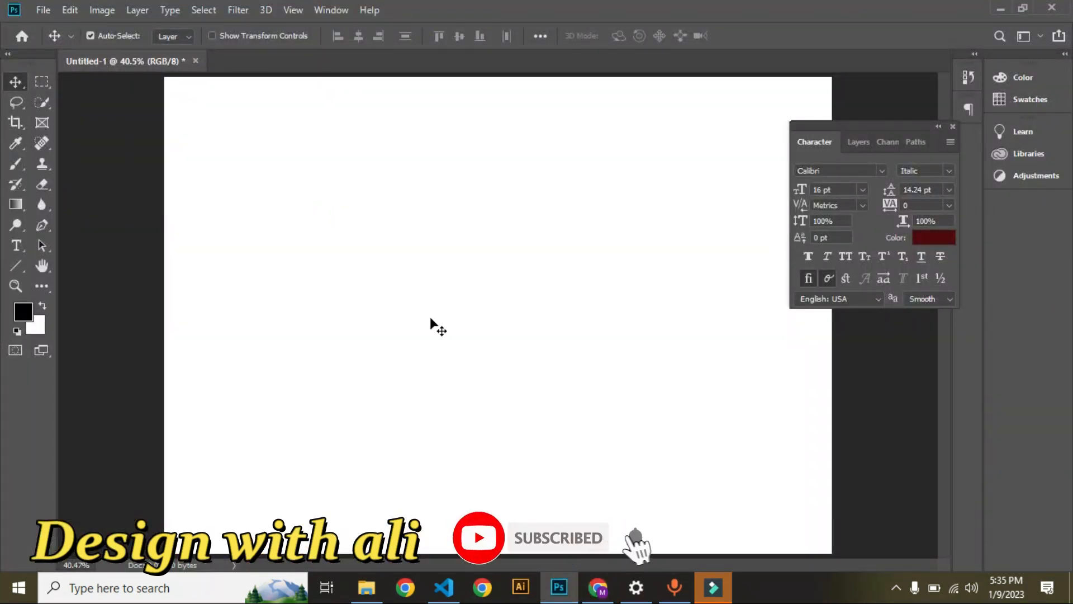
Draw a paragraph text box near the canvas's upper-left area and replace its placeholder with the copied lipsum.com paragraphs.
key("t")
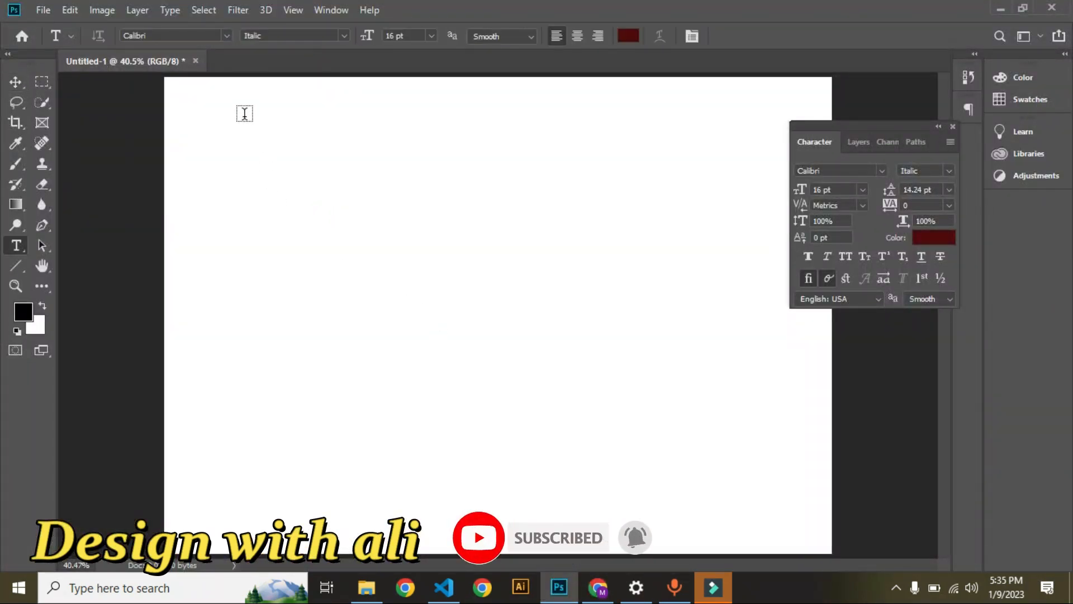
left_click_drag(244, 113, 476, 229)
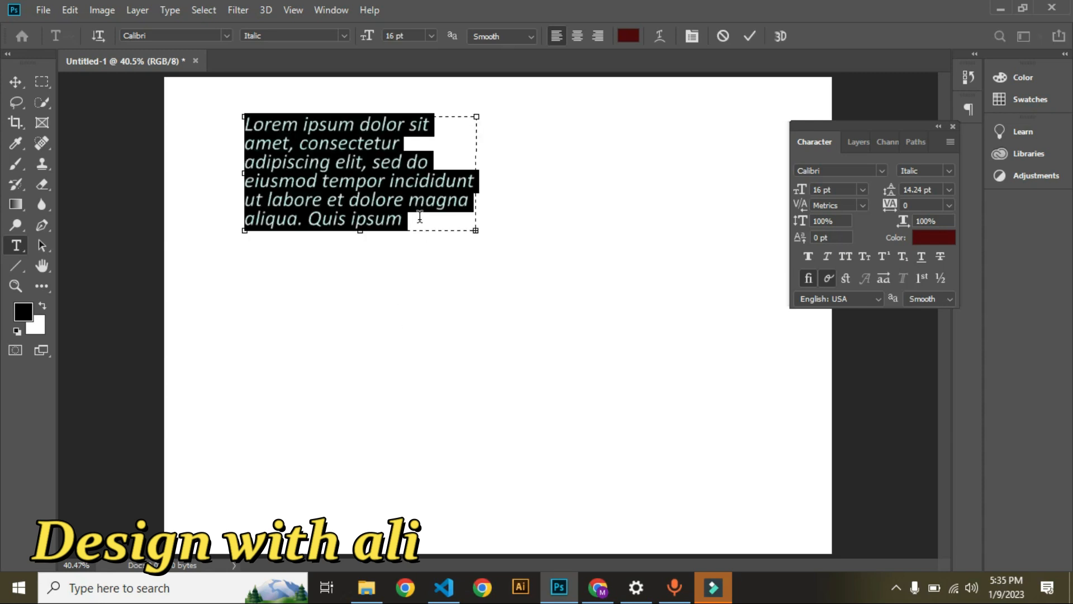
left_click(419, 218)
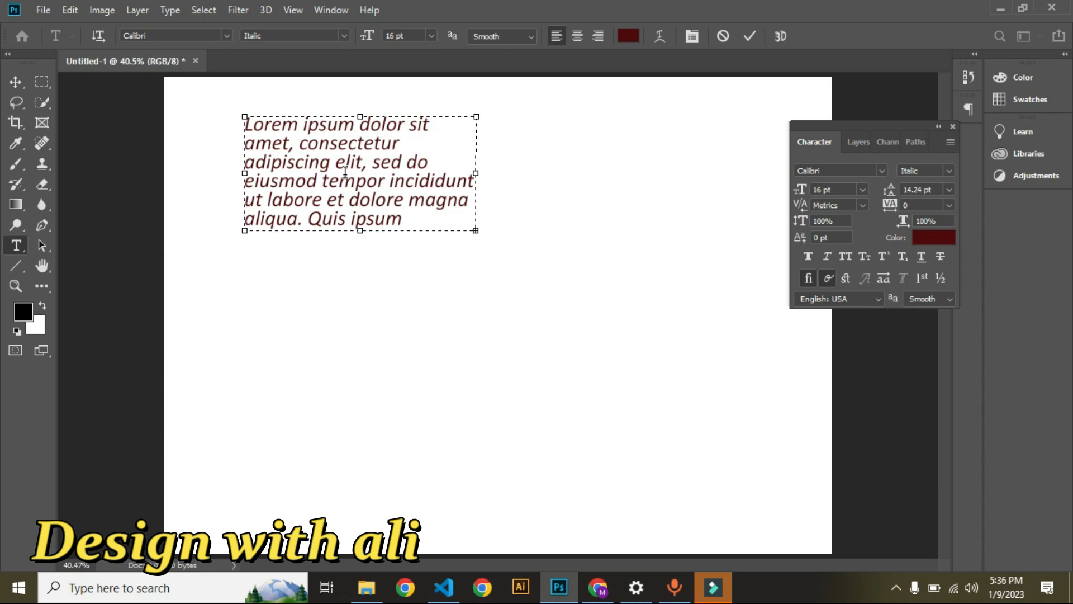
key("ctrl+a")
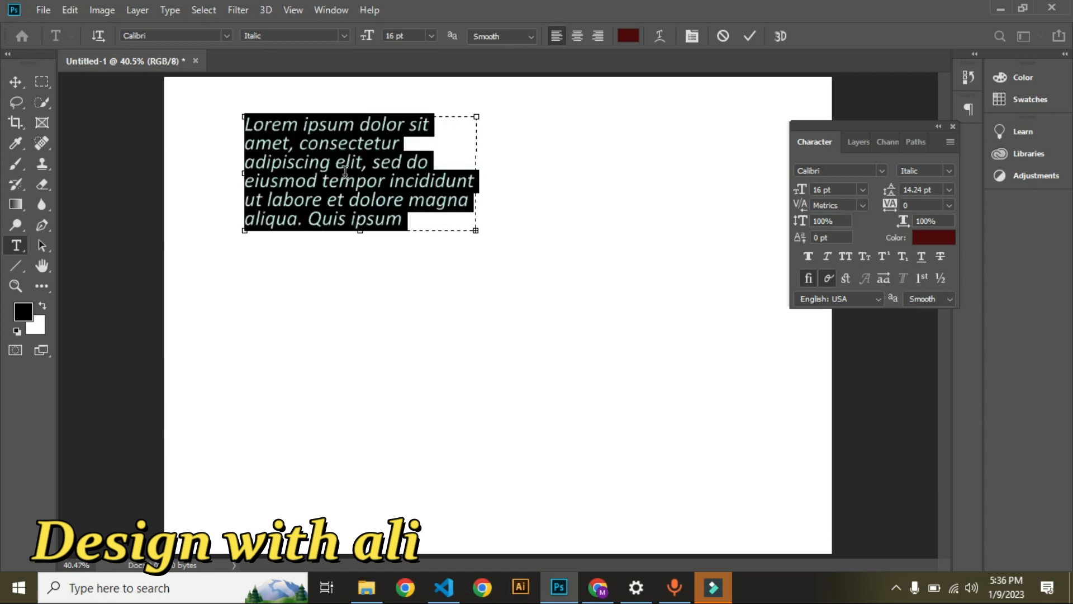
key("ctrl+v")
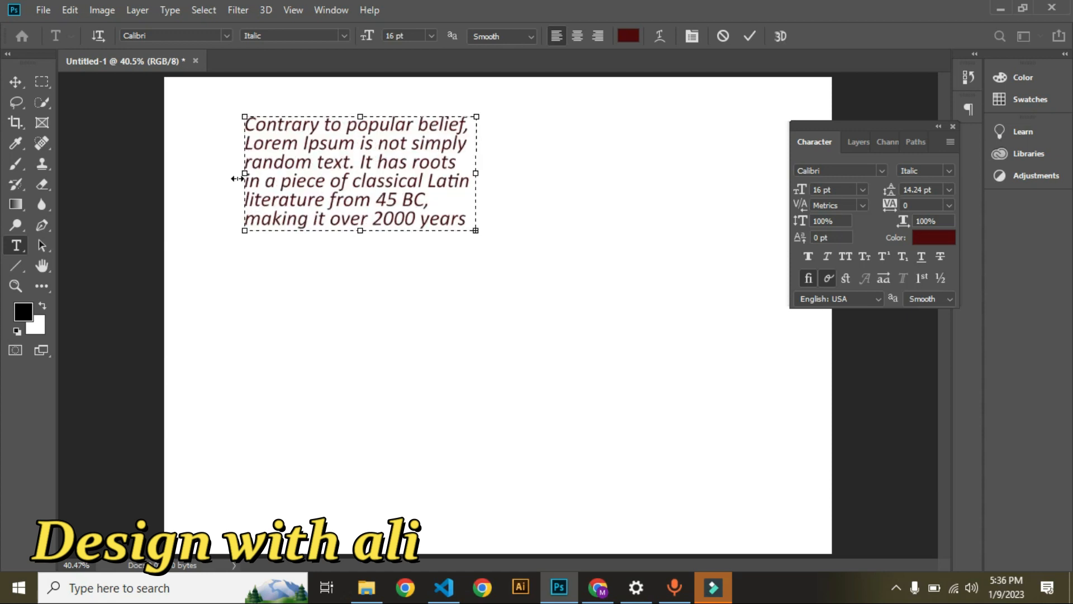
left_click(598, 586)
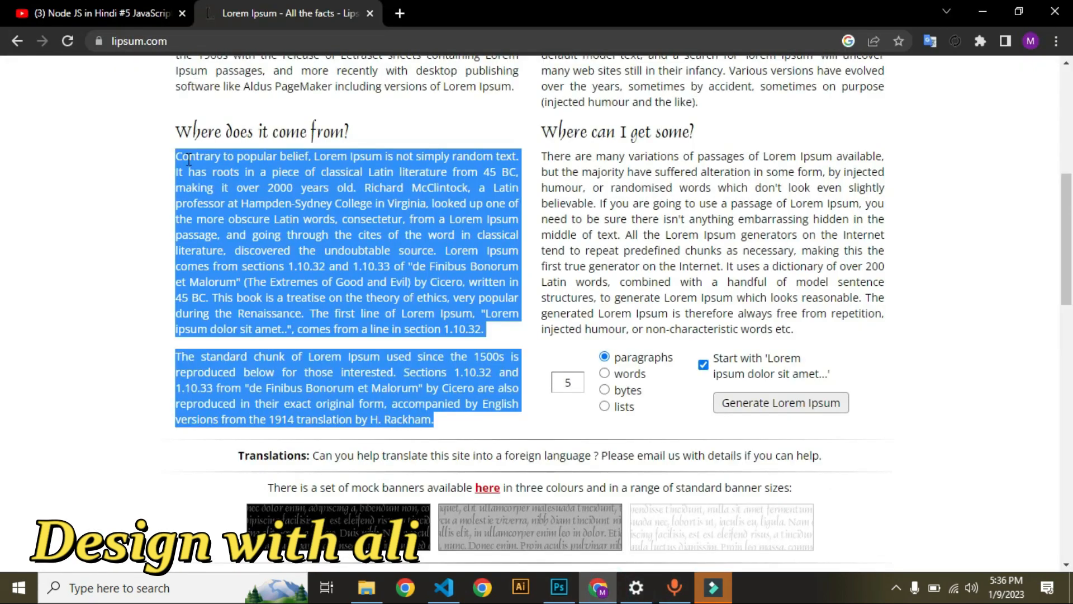
key("alt+Tab")
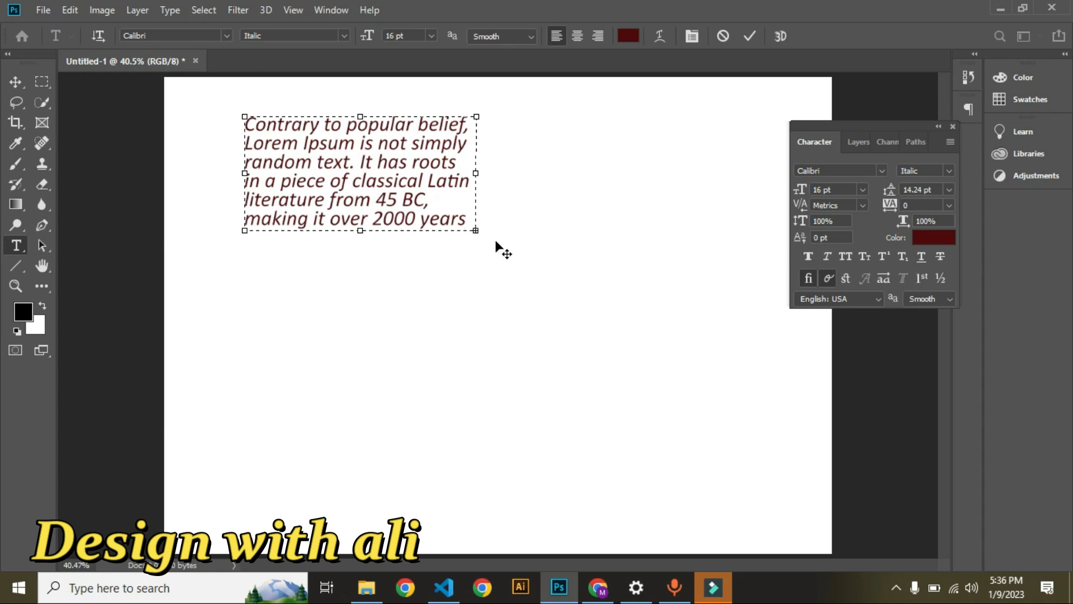
Enlarge the text box to about 5.6 in wide and tall enough to fit both paragraphs, and commit it.
left_click_drag(477, 229, 544, 517)
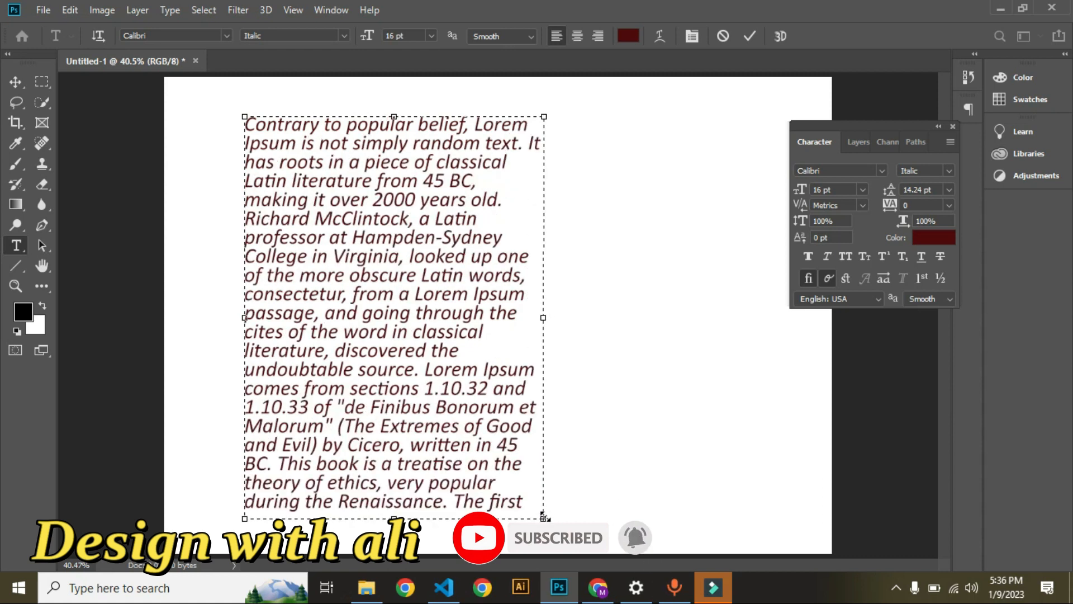
left_click_drag(540, 322, 699, 321)
left_click_drag(698, 519, 629, 196)
left_click_drag(631, 159, 776, 156)
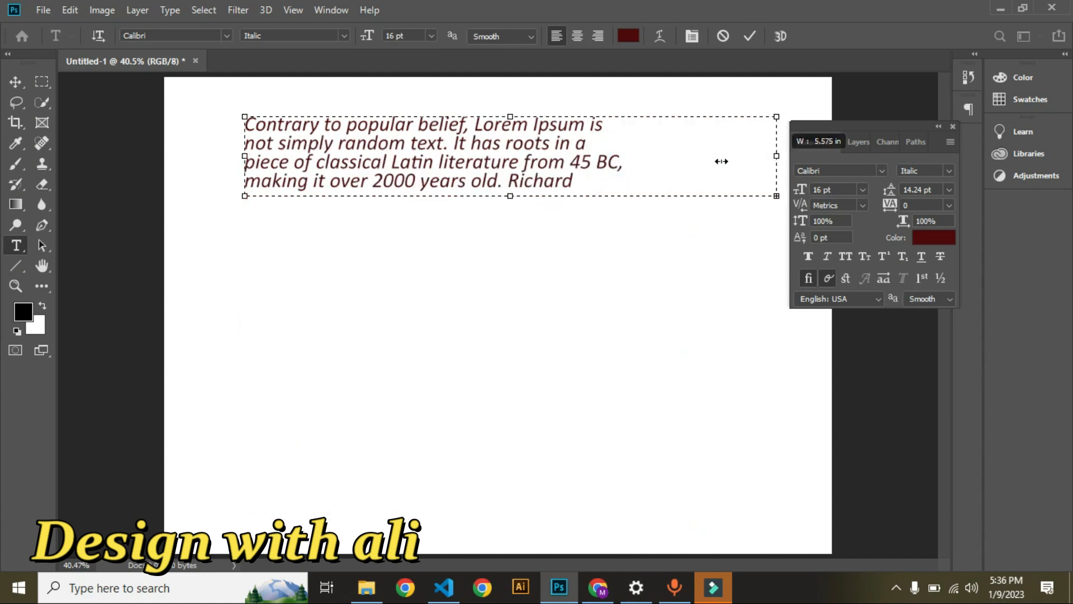
left_click_drag(510, 196, 509, 519)
left_click(146, 97)
left_click(113, 105)
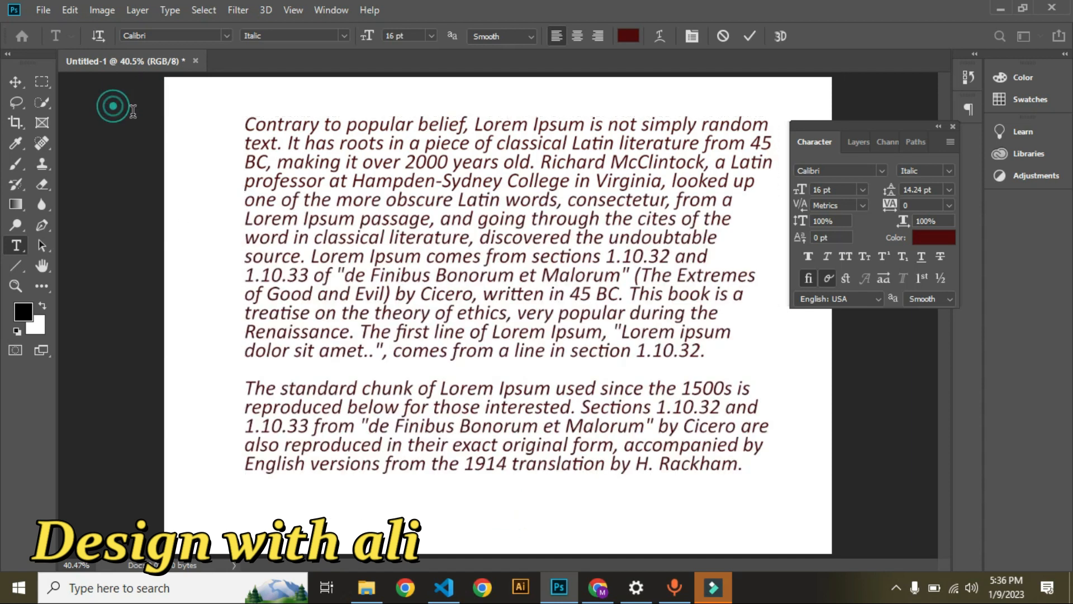
Move the text block slightly up and to the left on the canvas.
left_click(16, 82)
left_click(398, 198)
left_click_drag(451, 201, 423, 192)
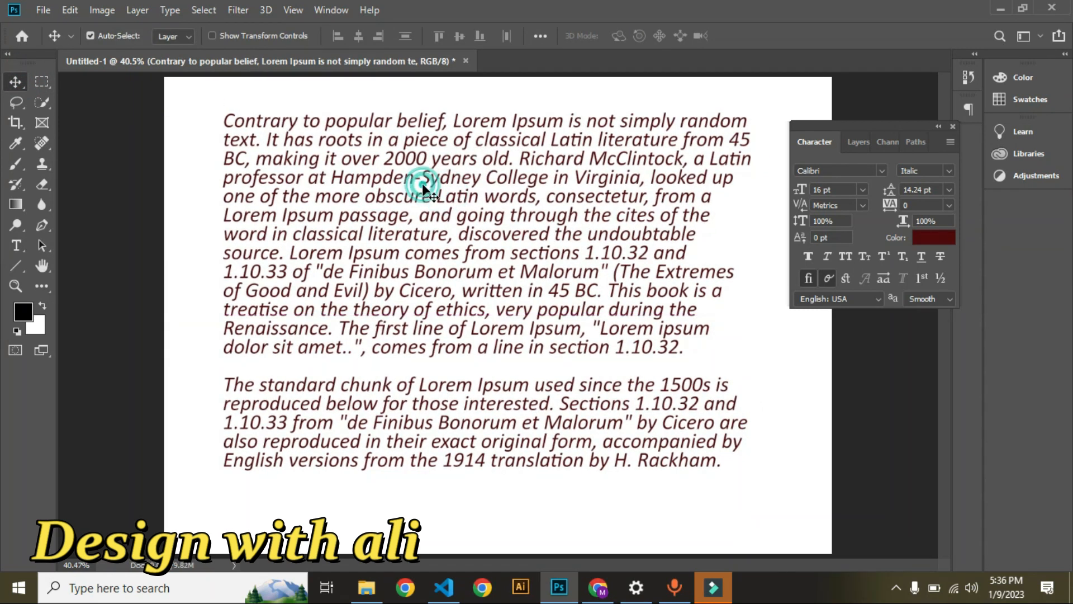
Set the font style of the whole text block to Calibri Light and commit the change.
double_click(423, 192)
left_click_drag(883, 128, 881, 78)
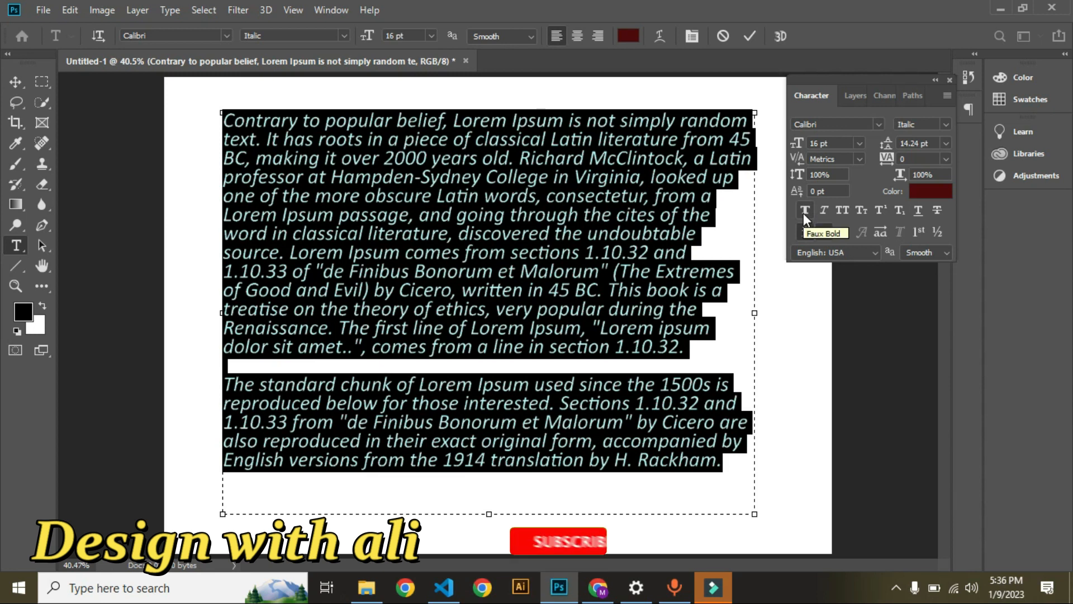
left_click(344, 32)
left_click(307, 50)
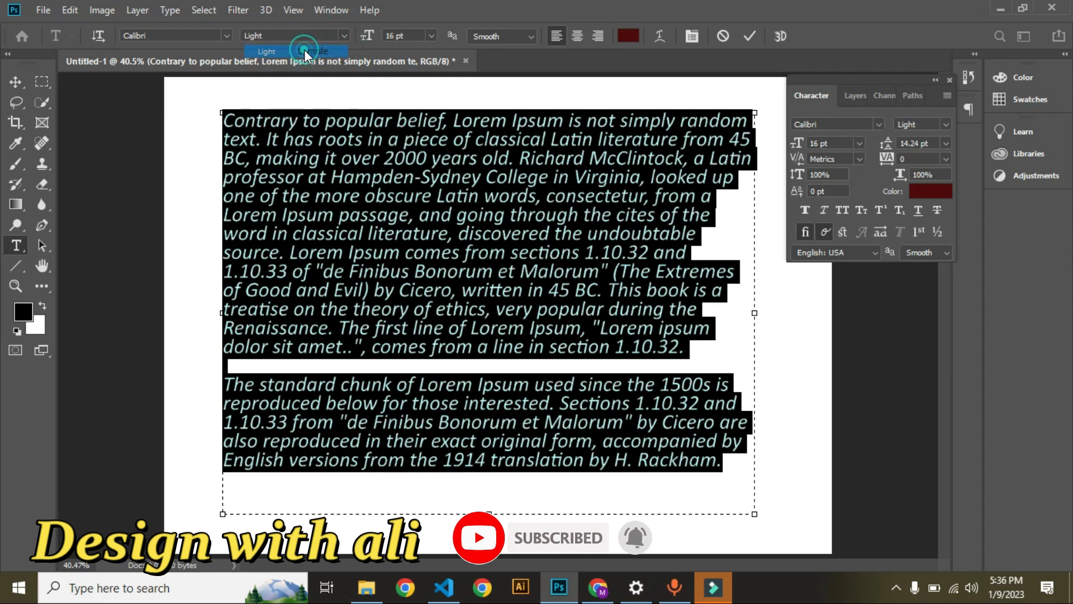
left_click(16, 82)
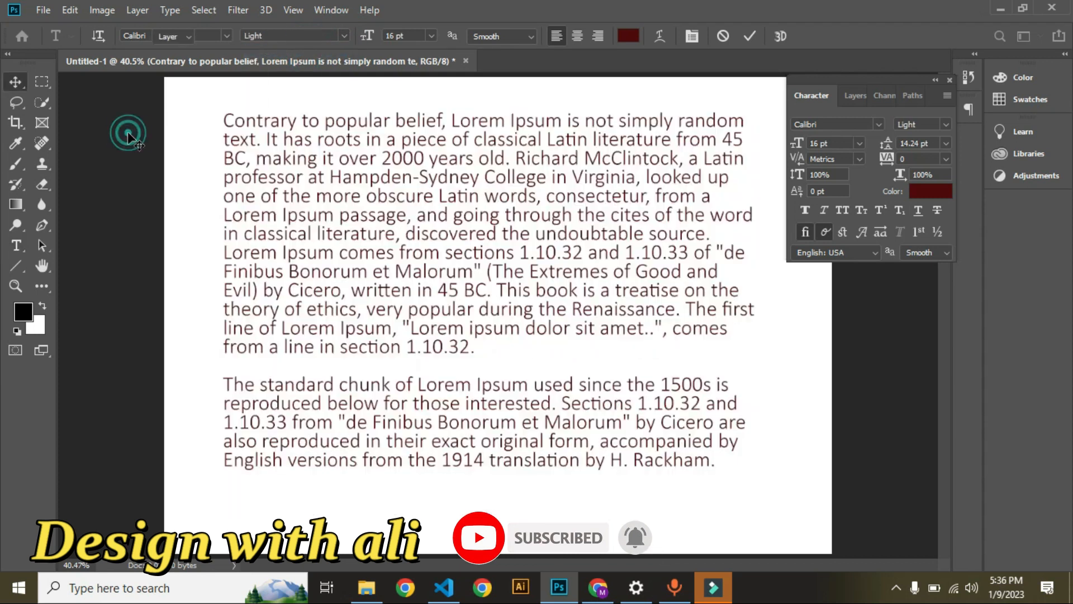
Try to apply Faux Bold to the whole text block.
double_click(425, 219)
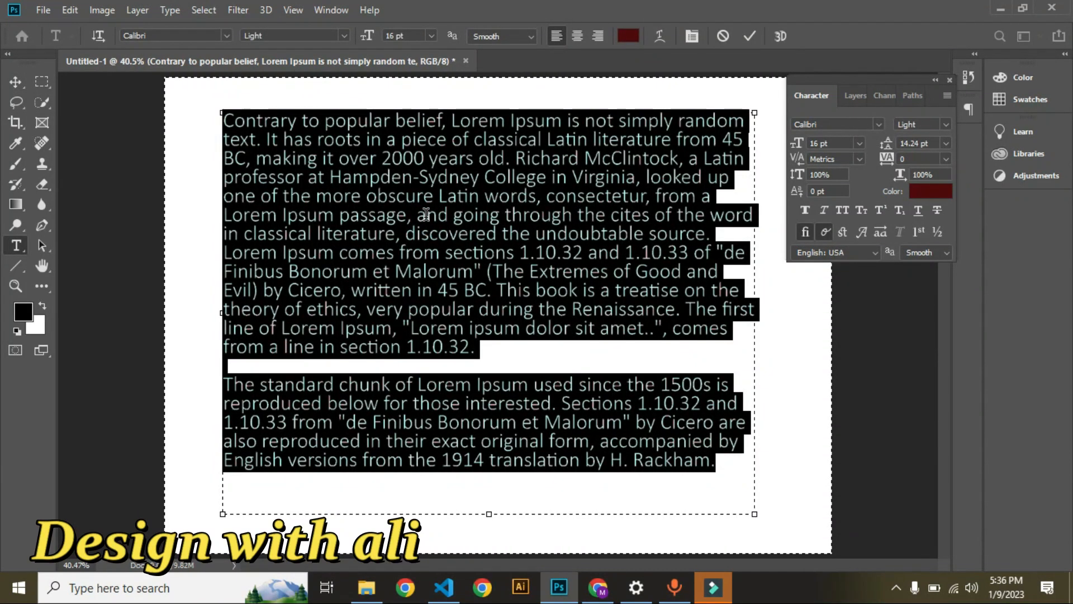
left_click(426, 215)
left_click(170, 159)
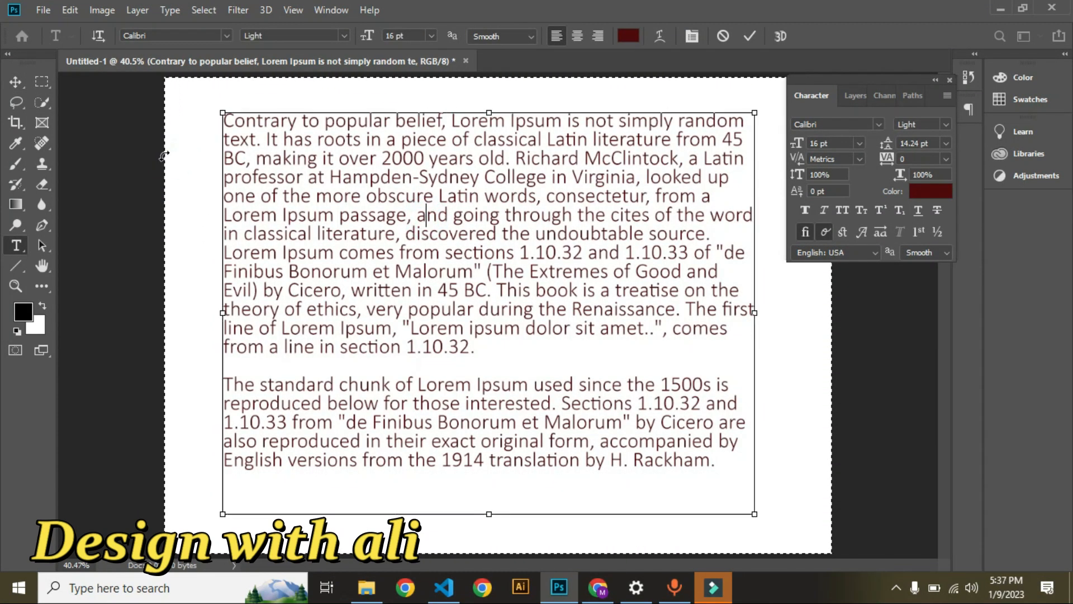
triple_click(453, 193)
double_click(453, 193)
triple_click(453, 193)
left_click(806, 210)
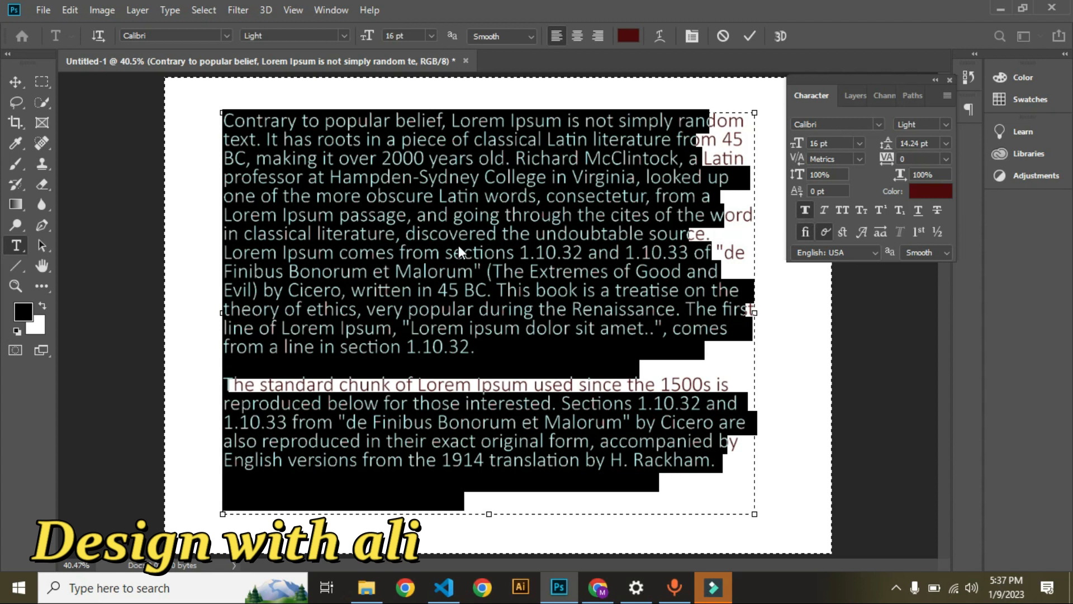
left_click(21, 82)
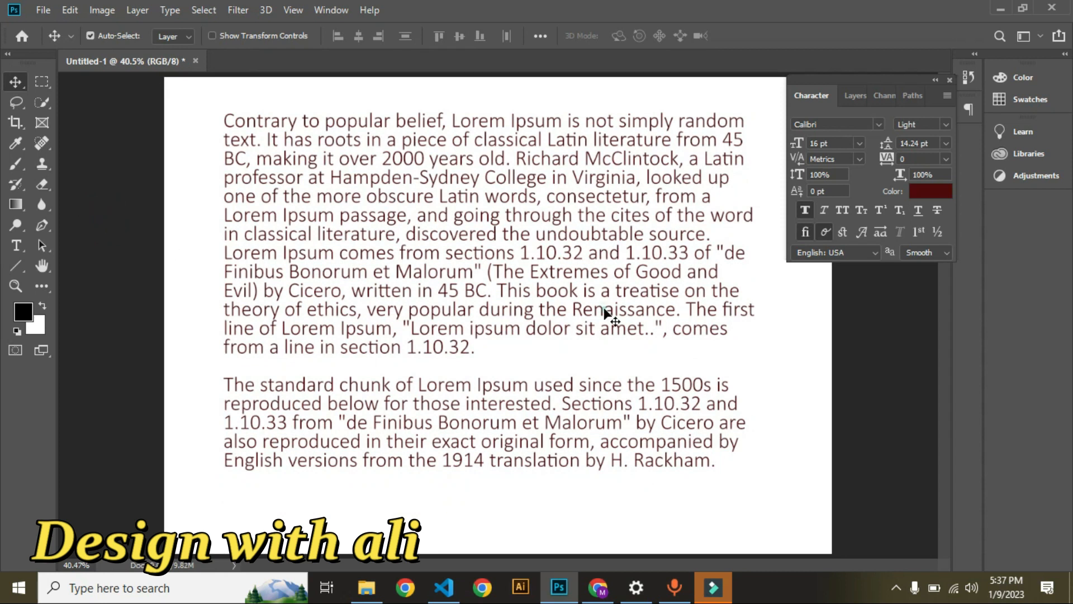
Scale the text block down with Free Transform until its font size is 8.3 pt, and commit.
left_click(605, 313)
left_click(443, 227)
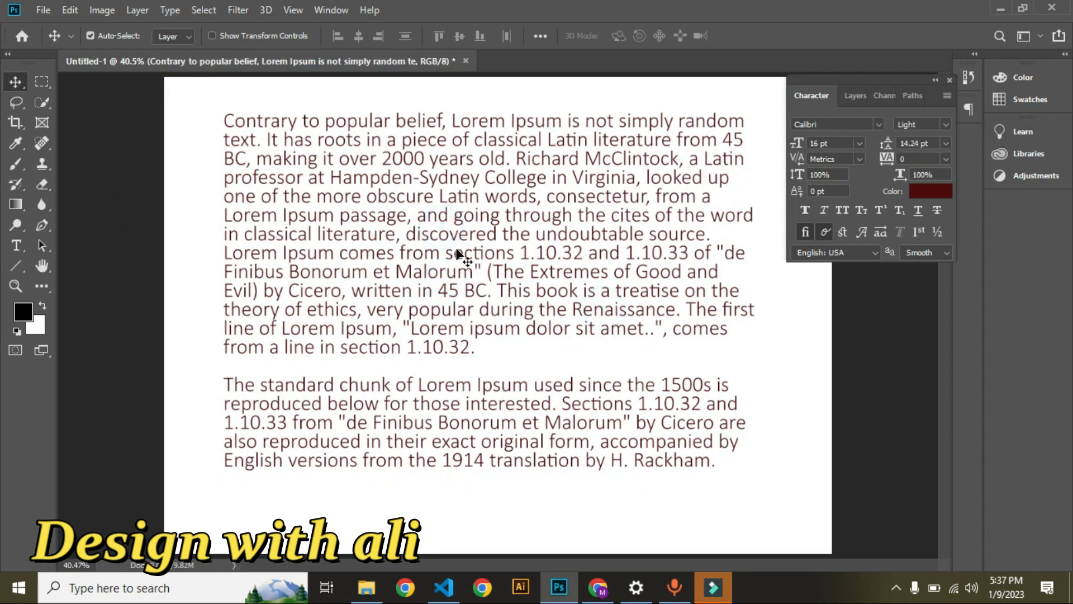
key("ctrl+t")
left_click(755, 510)
left_click_drag(607, 320, 558, 249)
left_click(767, 404)
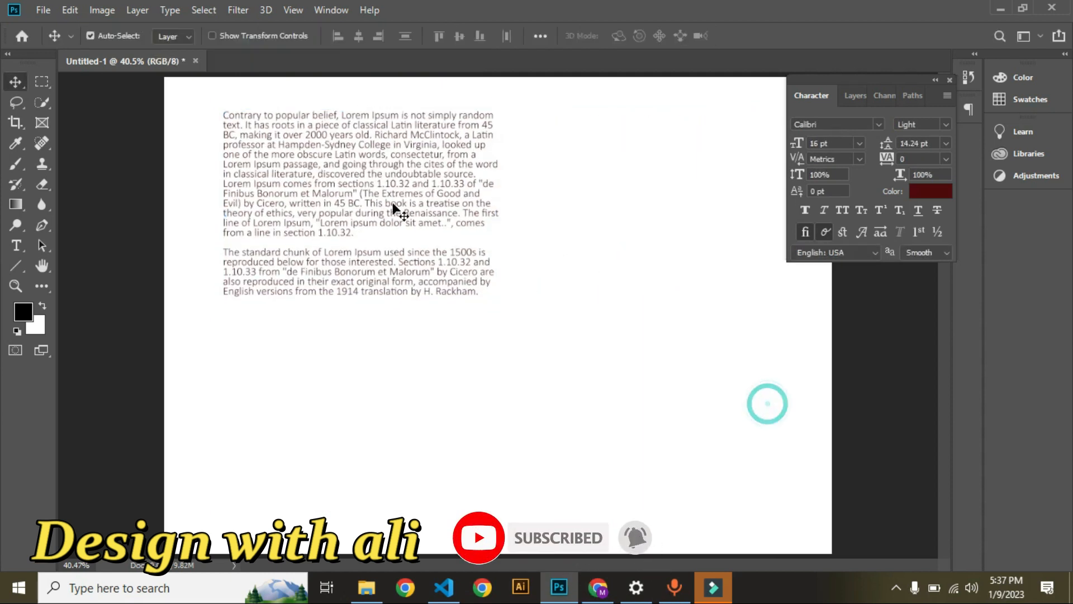
Duplicate the scaled text block beside the original and dock the Character panel clear of the canvas.
left_click_drag(331, 174, 629, 176)
left_click_drag(870, 82, 942, 59)
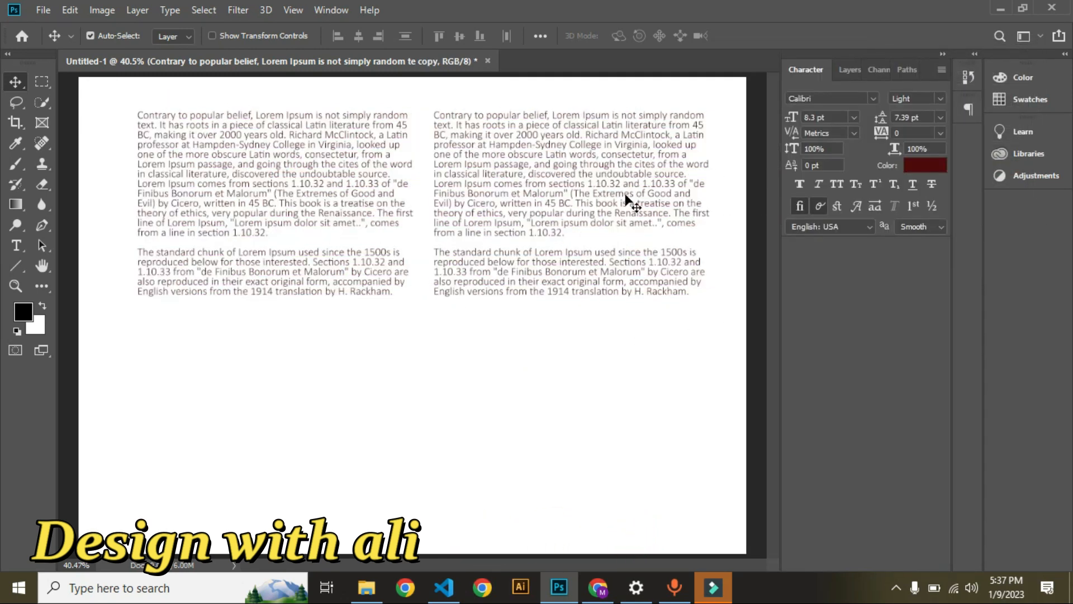
left_click(214, 175)
left_click(474, 179)
left_click(165, 188)
Apply Faux Bold to the right-hand text copy for comparison with the original, and undo it.
double_click(360, 196)
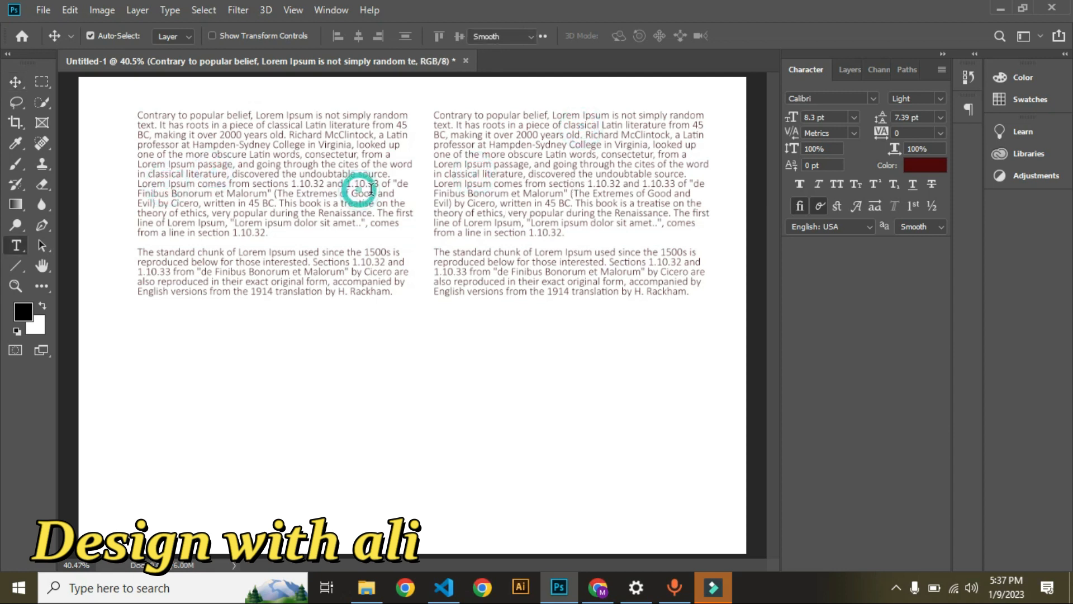
key("Escape")
double_click(523, 200)
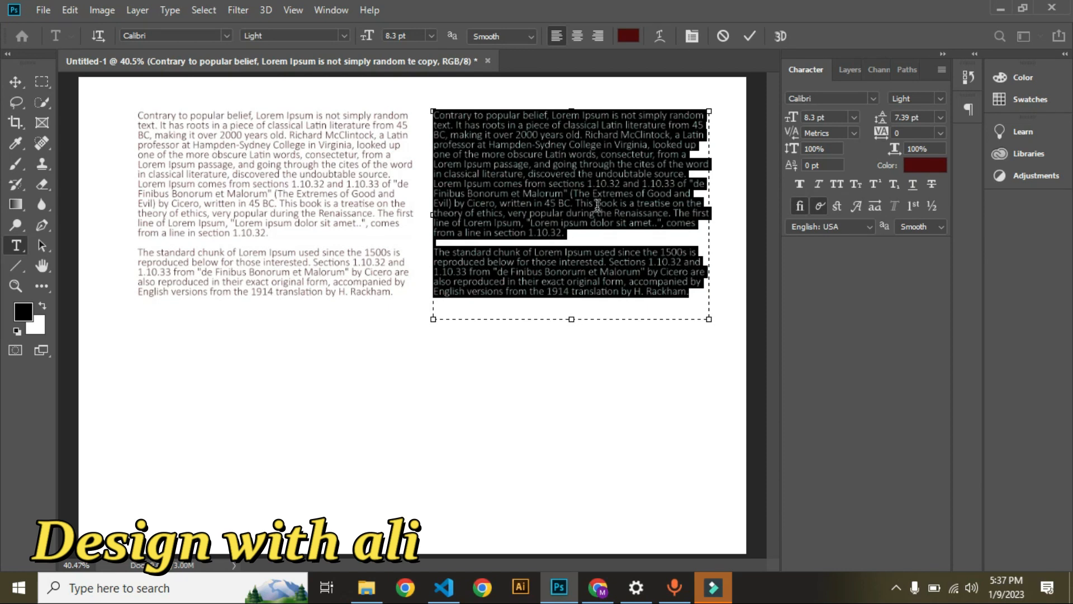
left_click(798, 186)
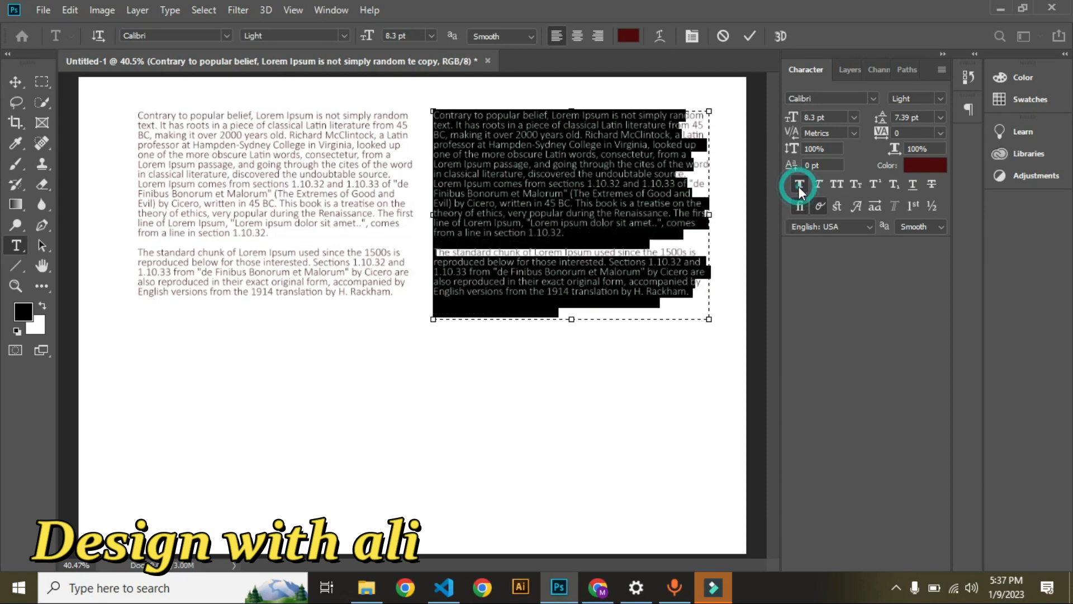
left_click(589, 450)
left_click(266, 261)
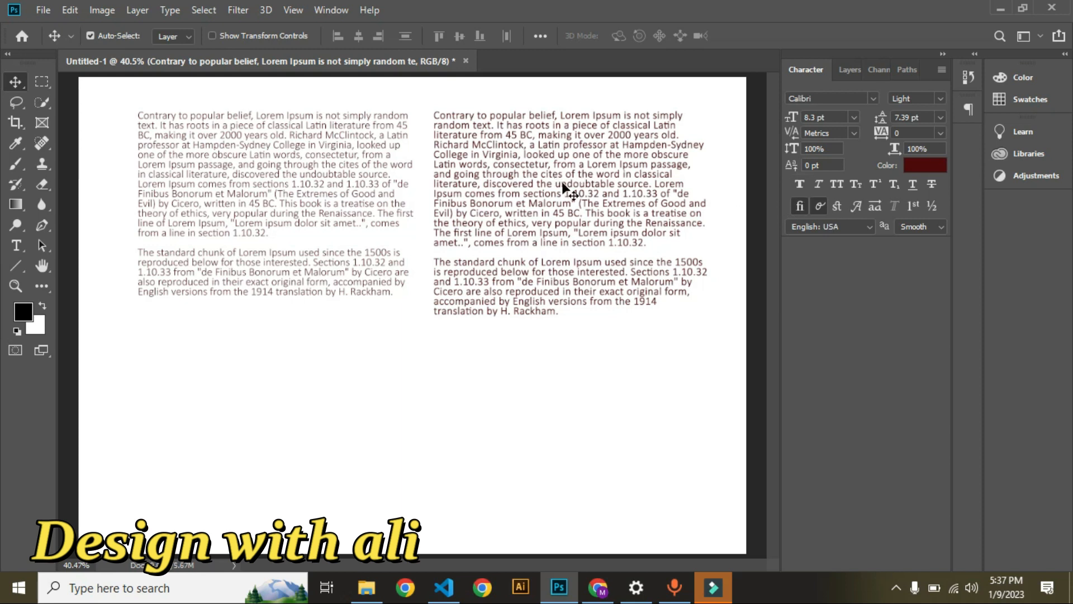
key("ctrl+z")
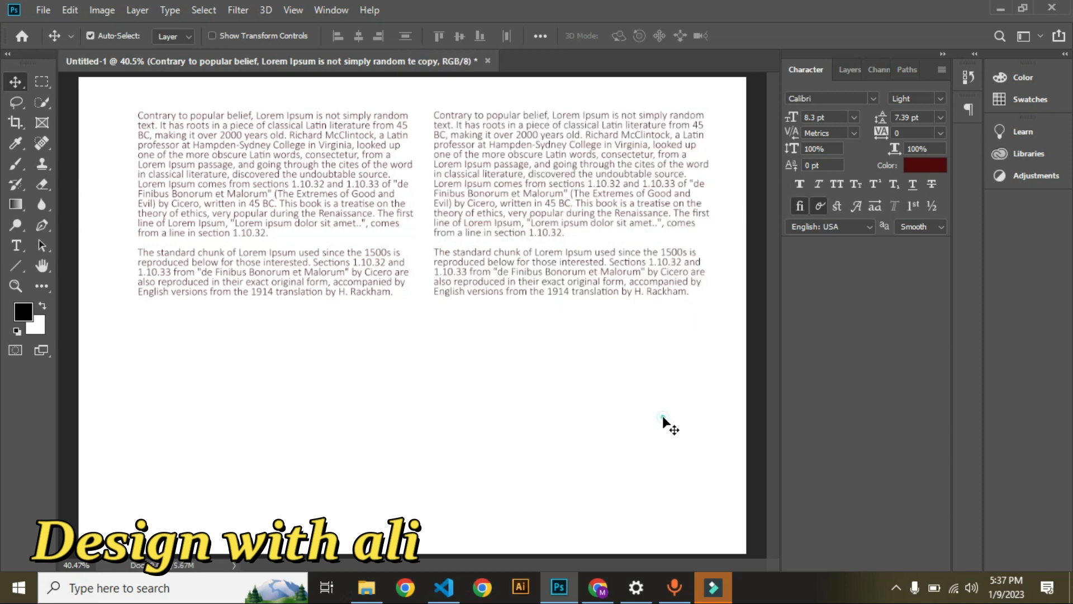
Apply Faux Italic to the right-hand text copy, commit it, and look through the available Calibri font styles.
double_click(555, 217)
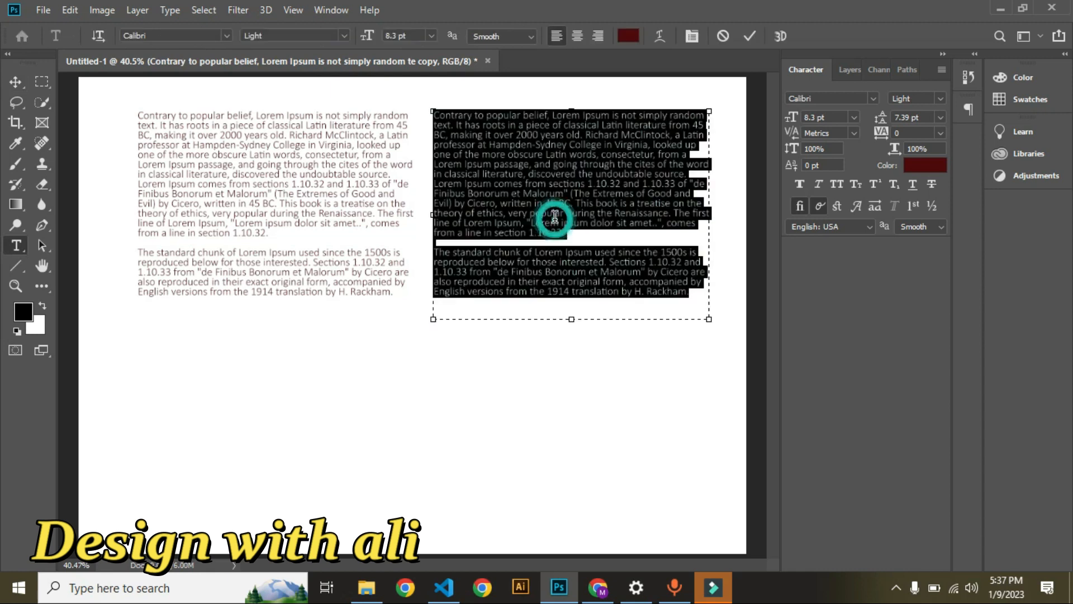
left_click(820, 186)
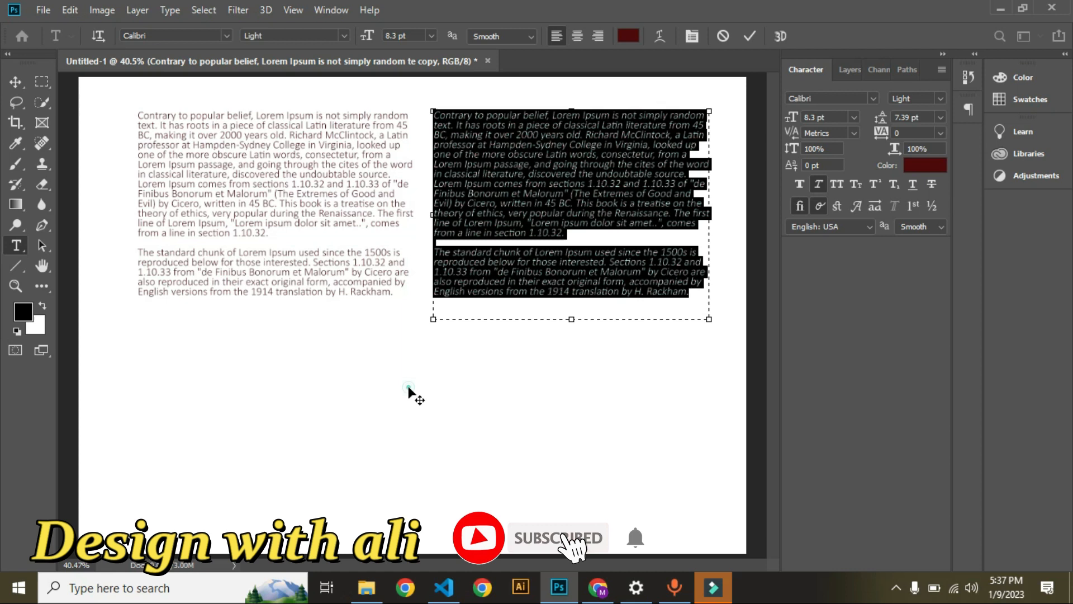
left_click(326, 398, "ctrl")
left_click(574, 133)
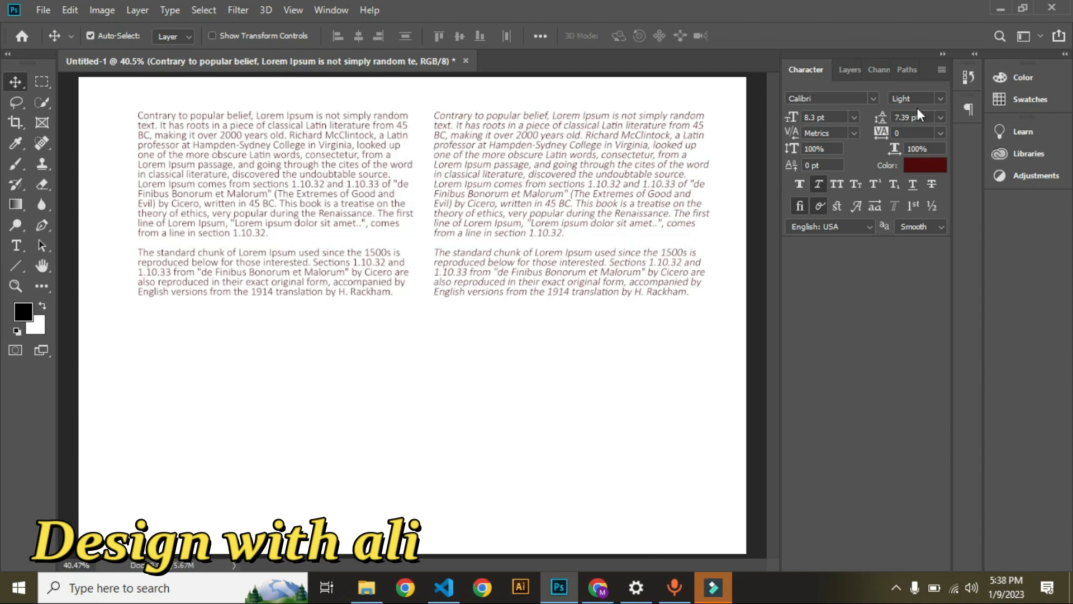
left_click(941, 99)
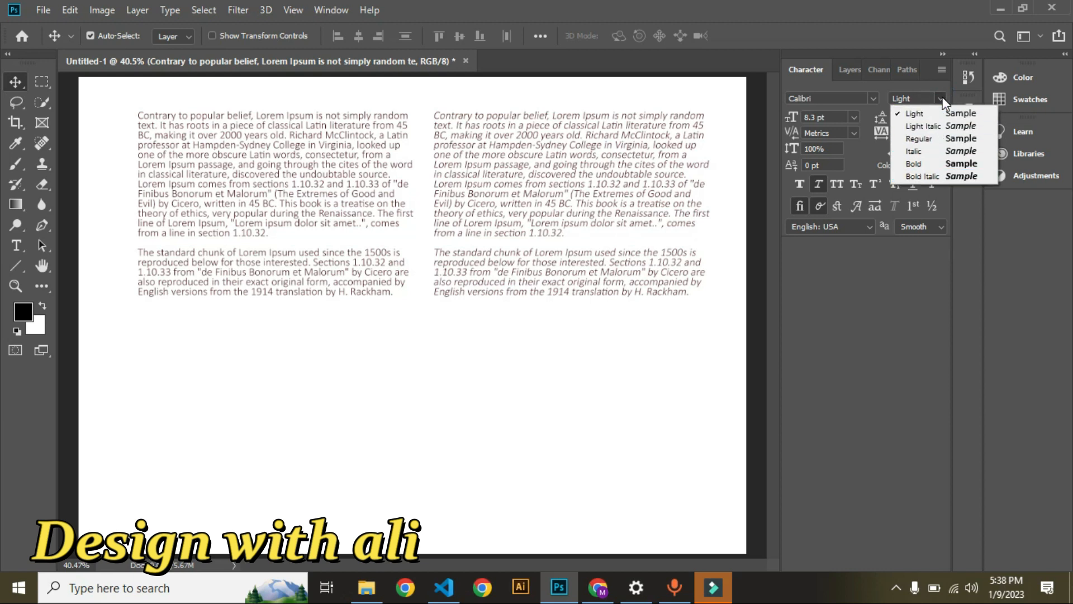
left_click(943, 103)
Apply All Caps to the whole right-hand text copy, commit it, and compare it with the original.
double_click(627, 143)
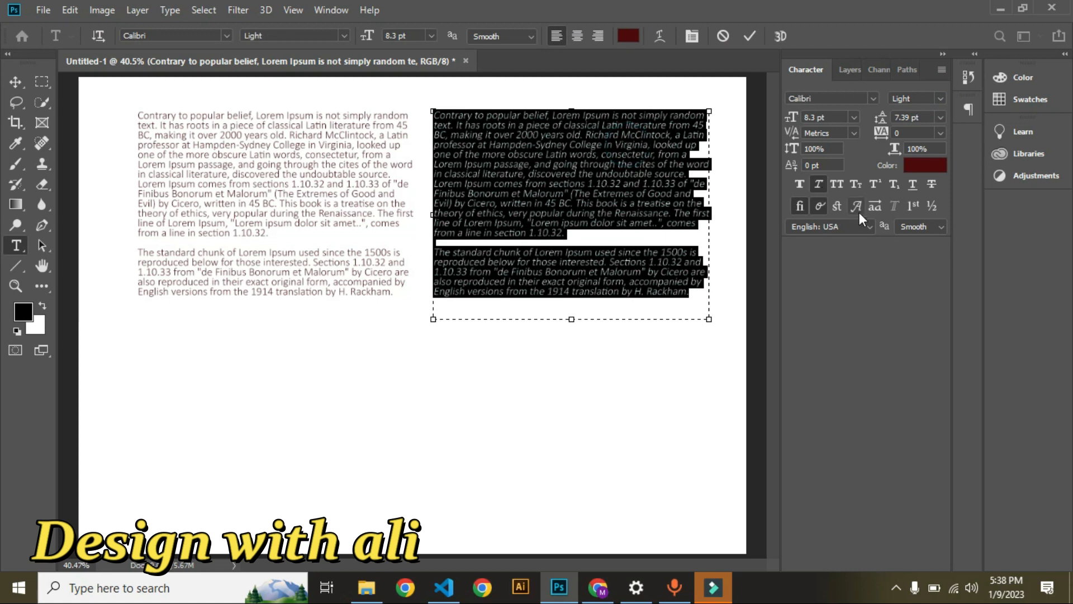
left_click(836, 184)
left_click(258, 395)
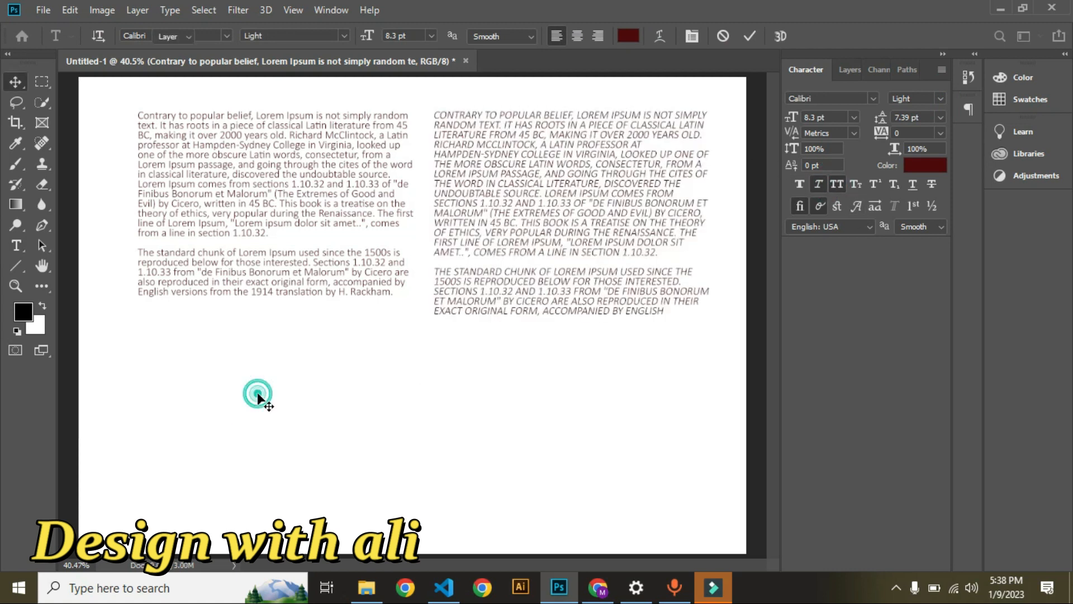
left_click(516, 239)
left_click(252, 193)
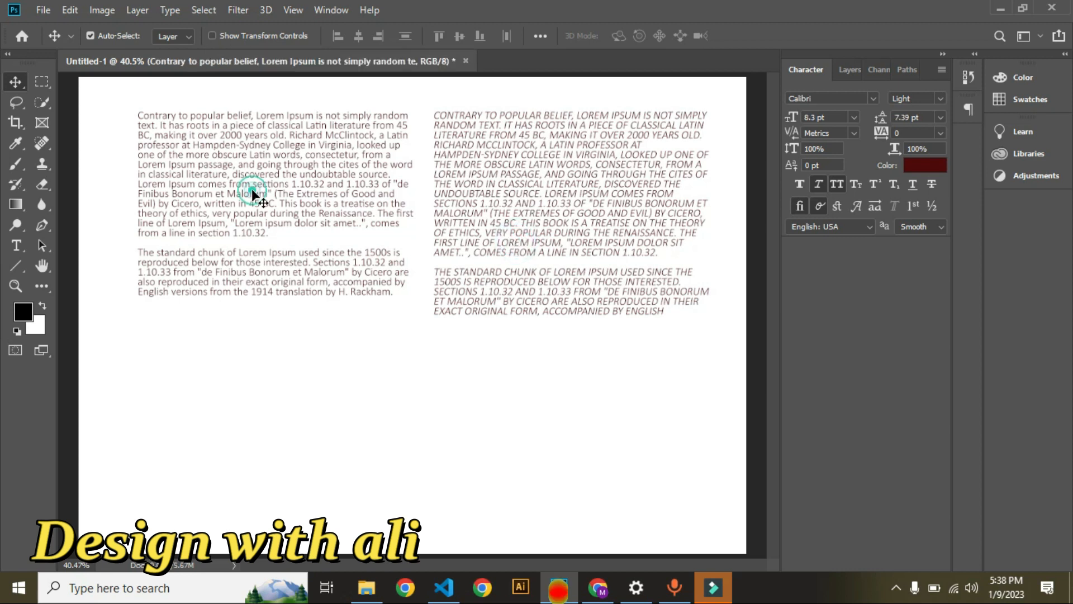
double_click(469, 195)
left_click(497, 388)
left_click(392, 410)
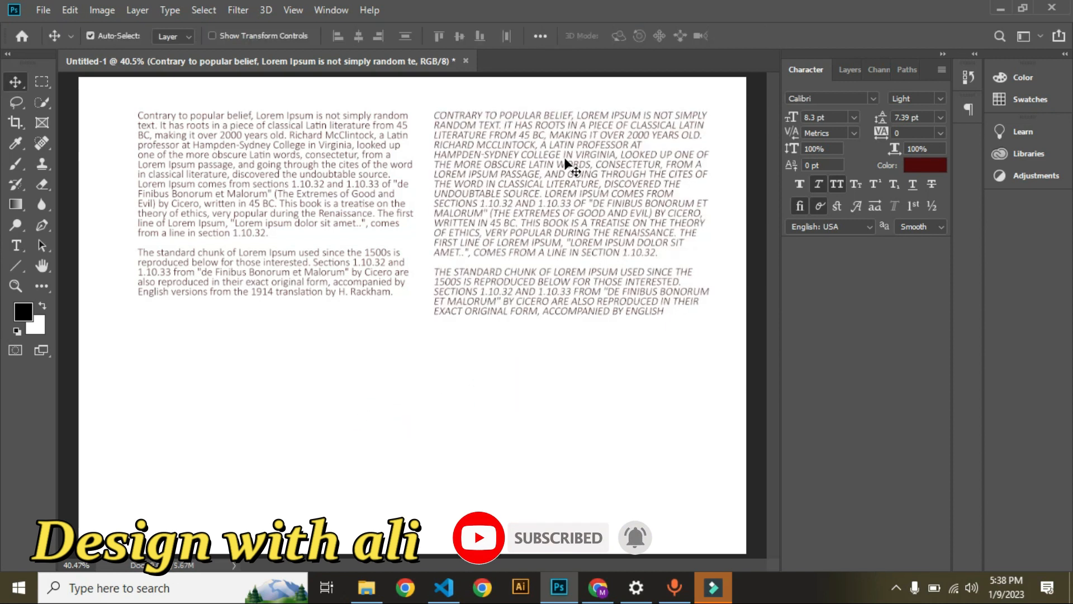
Undo the All Caps and Faux Italic formatting on the right-hand text copy.
key("ctrl+shift+k")
left_click(587, 374)
key("ctrl+z")
left_click(541, 204)
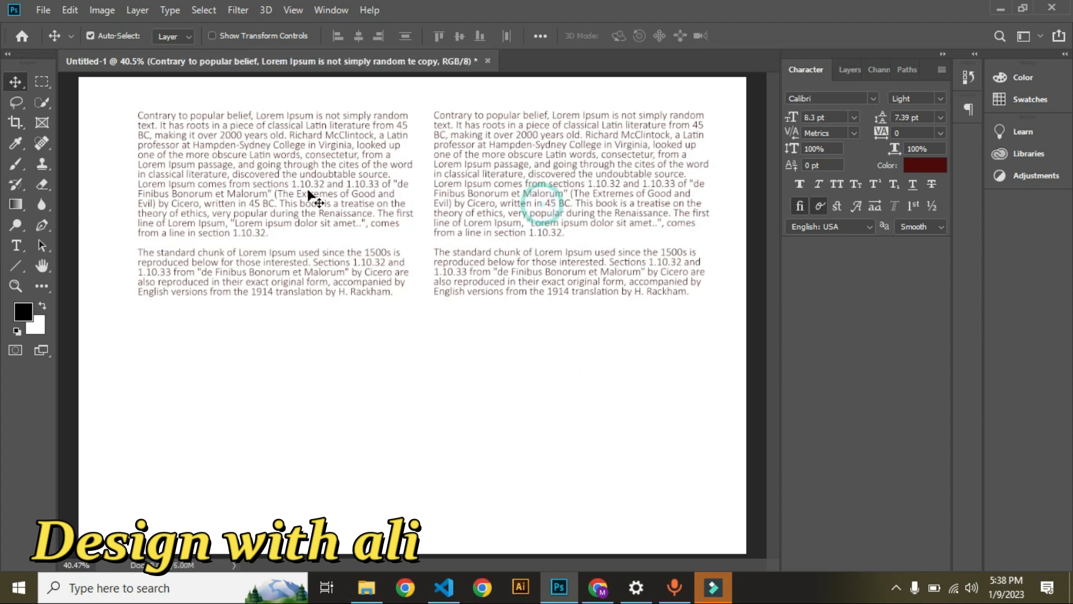
Apply Small Caps to the whole right-hand text copy, commit it for comparison with the original, and undo it.
key("t")
left_click(612, 182)
key("ctrl+a")
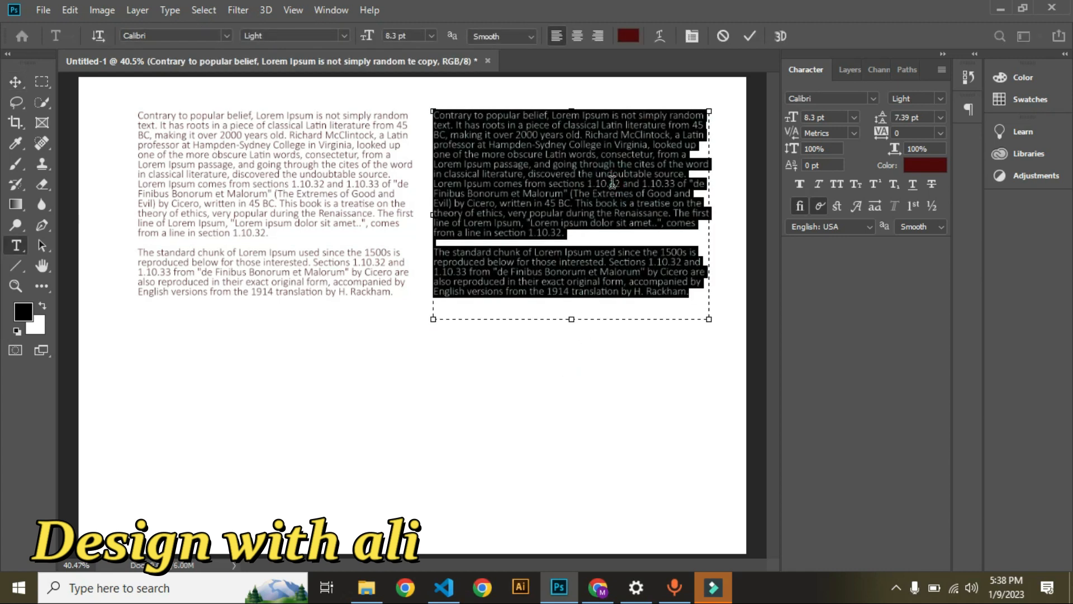
left_click(854, 186)
left_click(584, 377)
key("v")
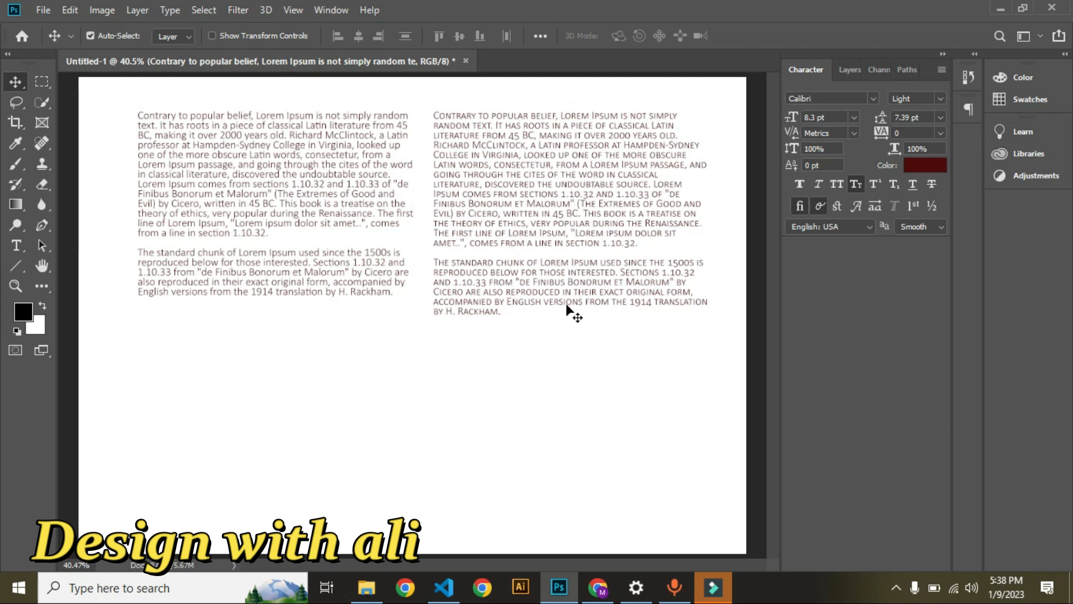
left_click(591, 245)
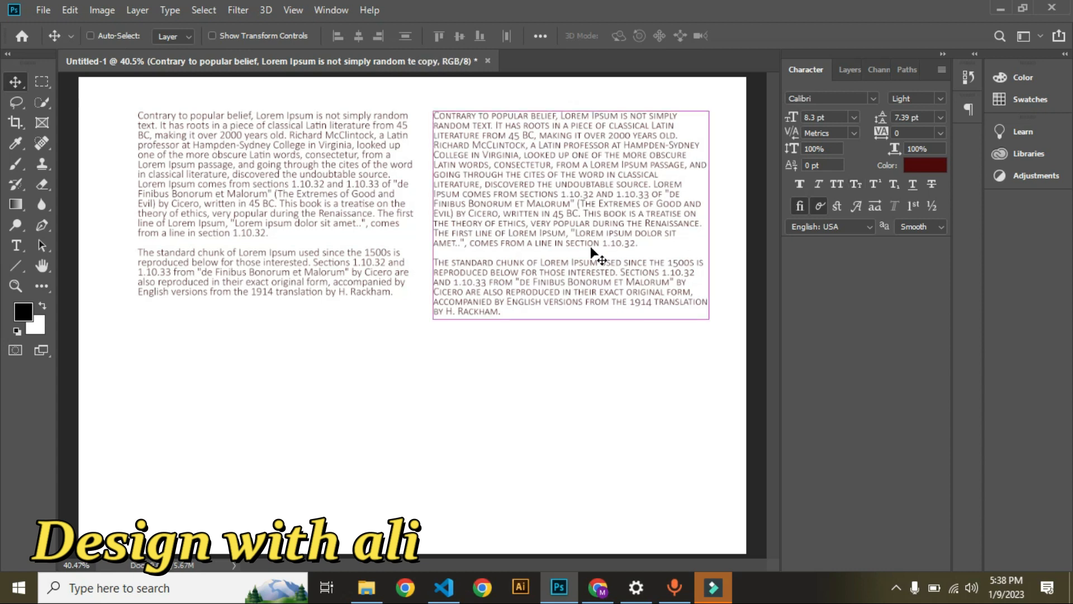
key("ctrl+z")
left_click(655, 376)
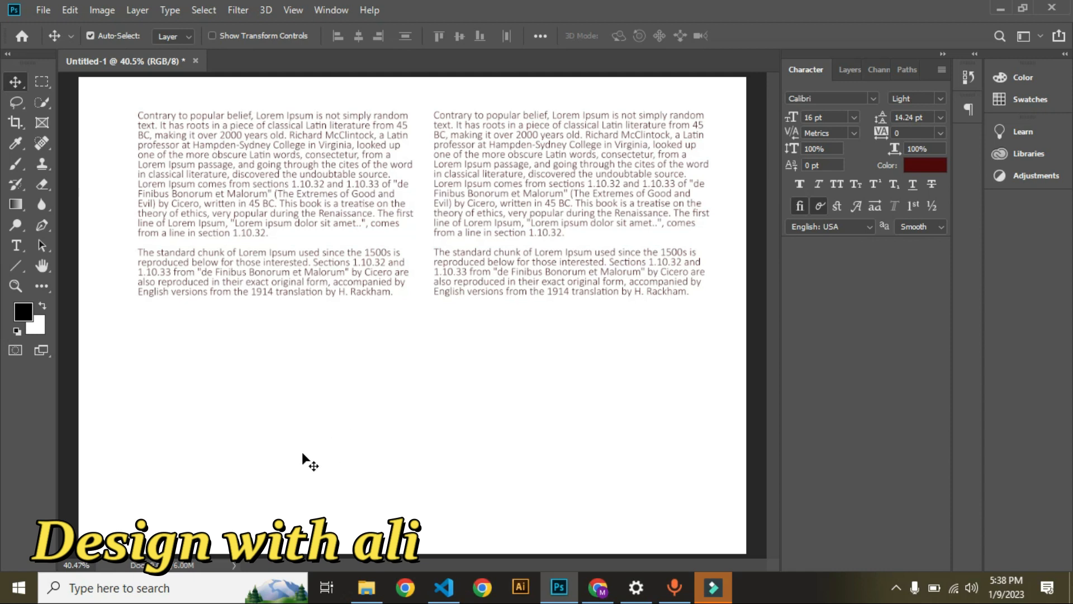
Add a point text reading C10 below the left-hand paragraph at 16 pt.
key("t")
left_click(284, 404)
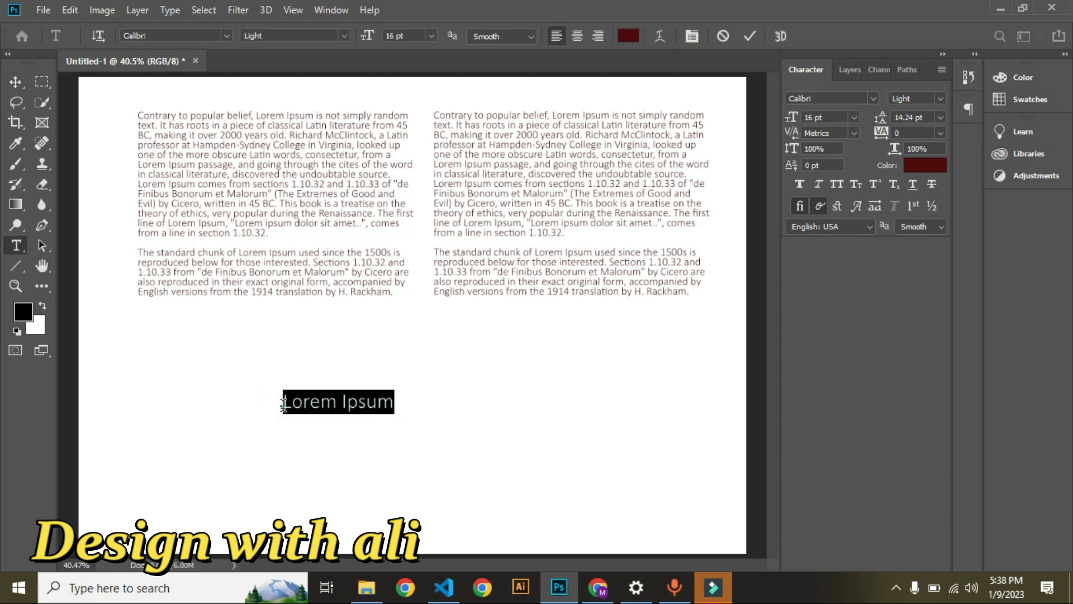
key("BackSpace")
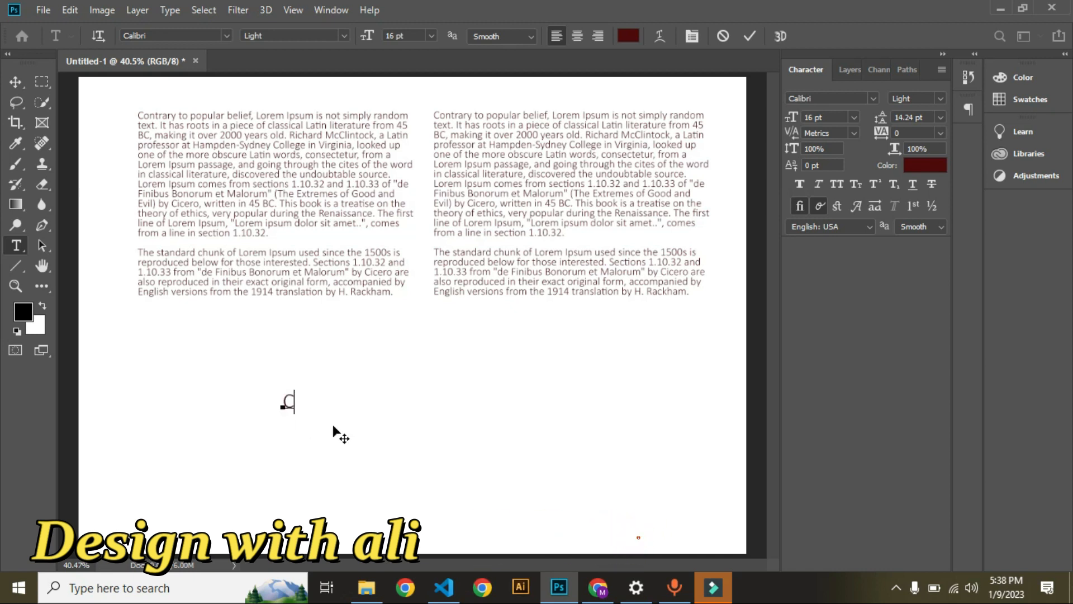
left_click(492, 426)
Format the 10 in the C10 text as Superscript and commit the edit.
double_click(296, 401)
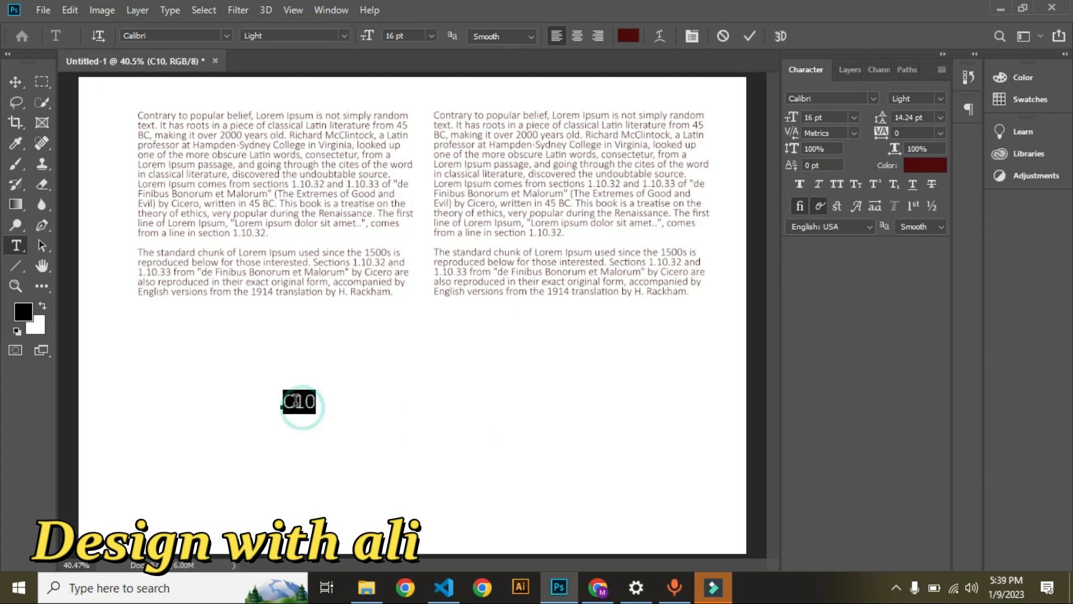
left_click(874, 178)
left_click(416, 421)
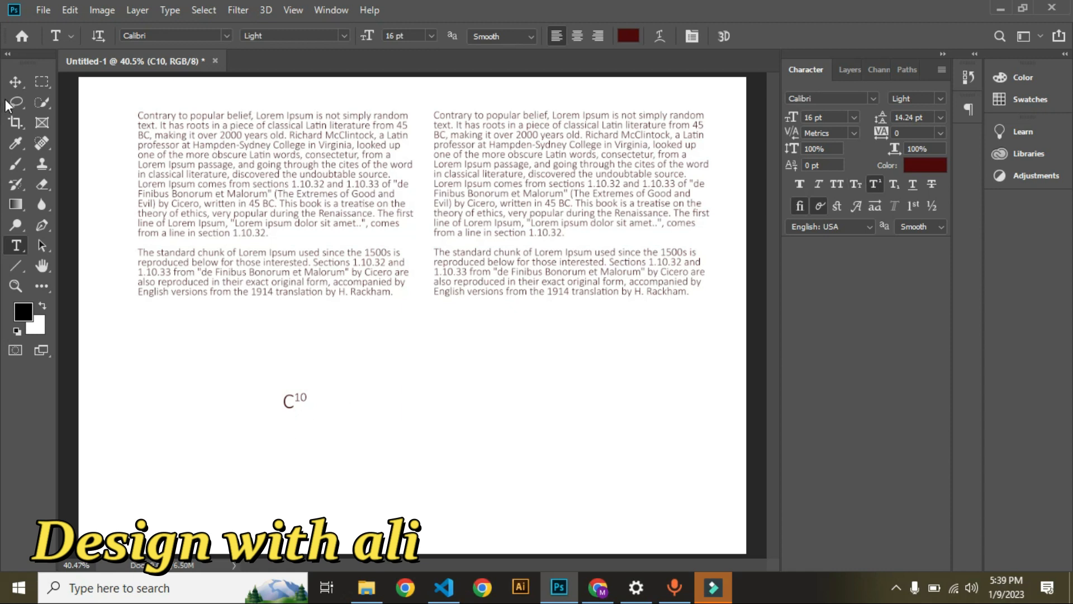
left_click(16, 82)
left_click(241, 360)
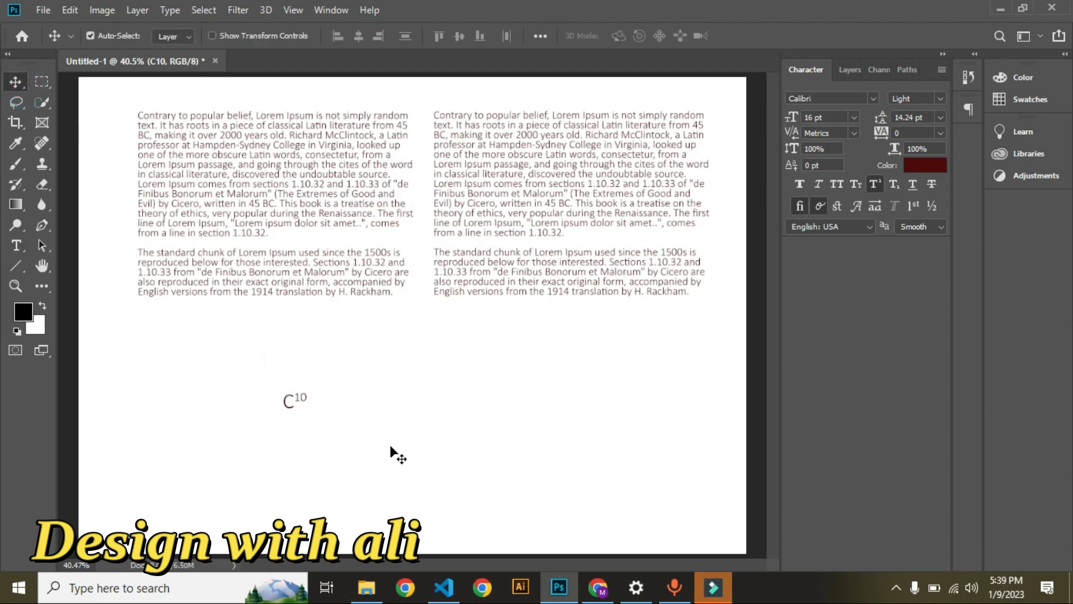
left_click(418, 444)
key("t")
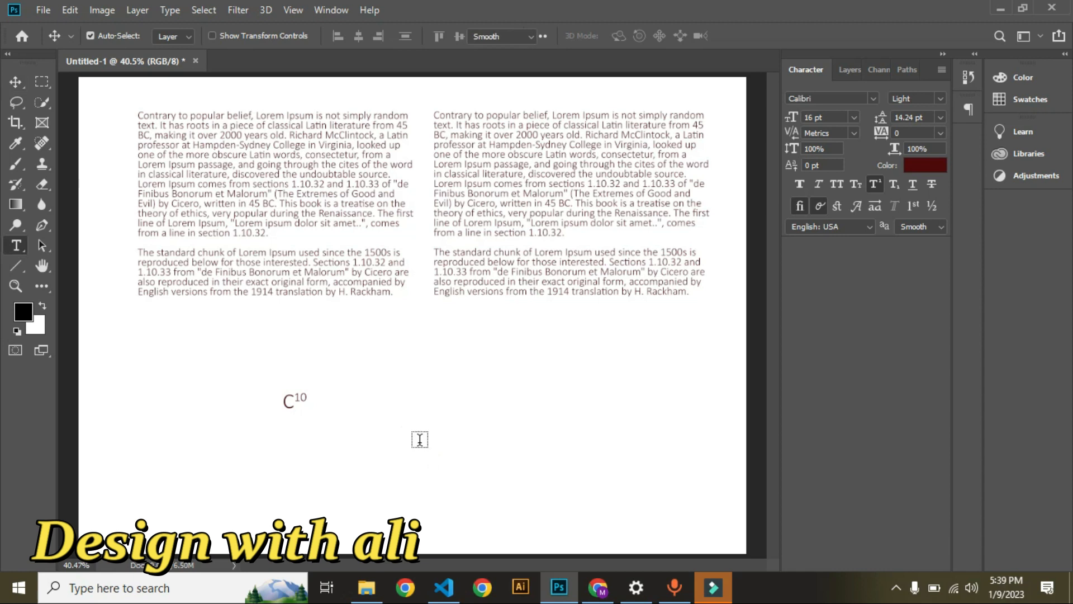
left_click(426, 416)
key("BackSpace")
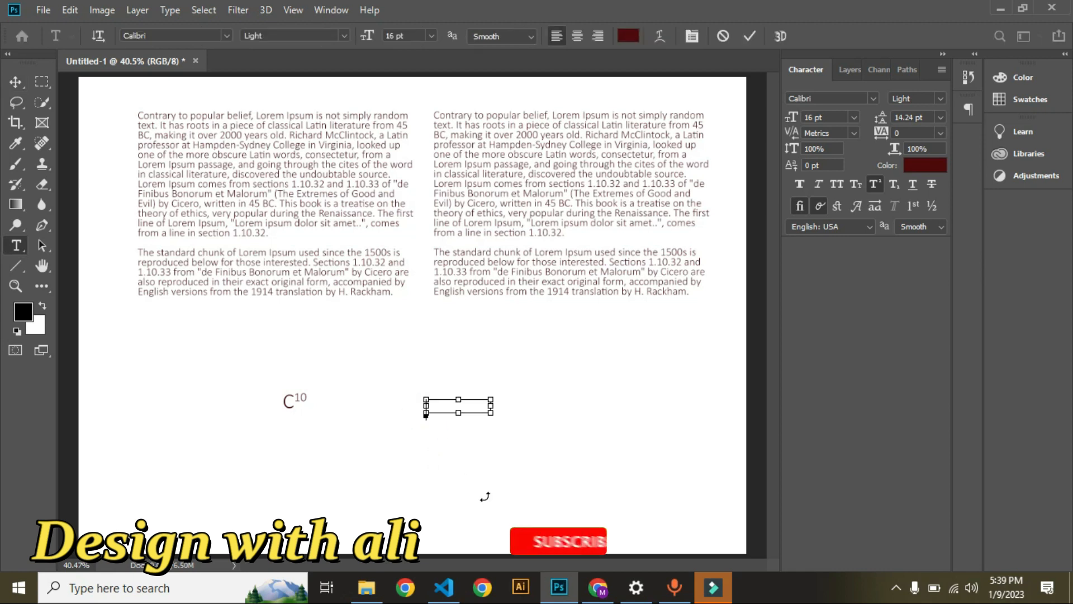
left_click(15, 81)
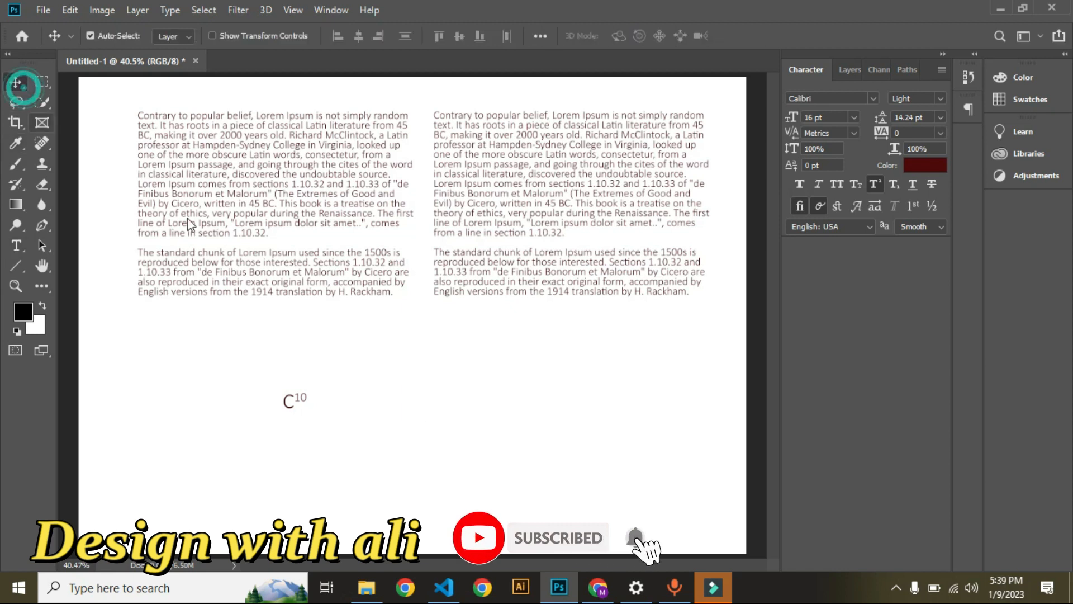
left_click(394, 370)
Add a separate point text with the letter C below the right-hand paragraph and commit it.
key("t")
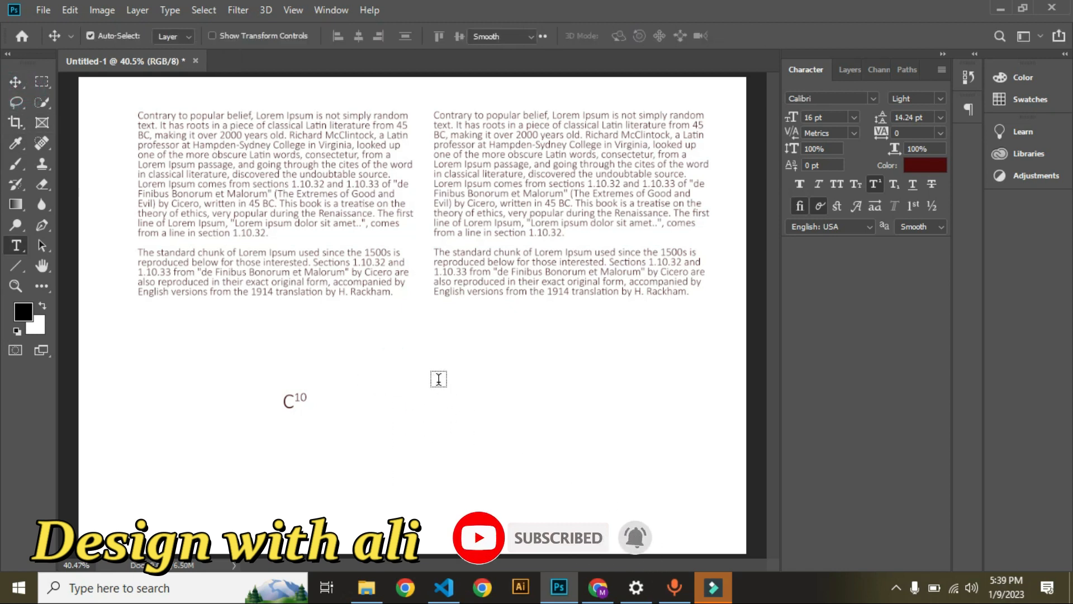
left_click(437, 380)
type("c")
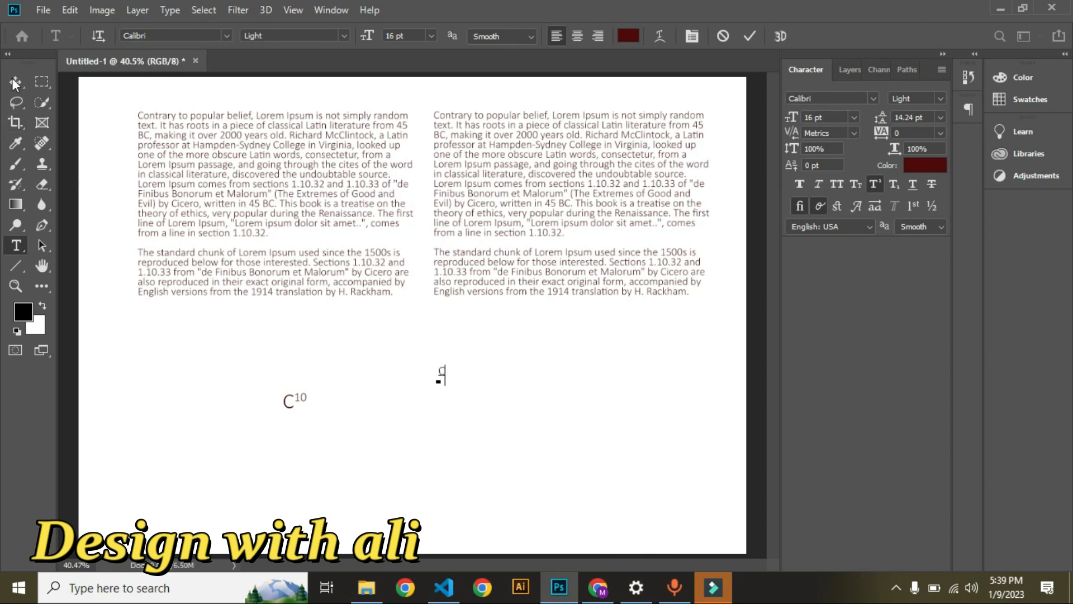
left_click(15, 81)
left_click(436, 371)
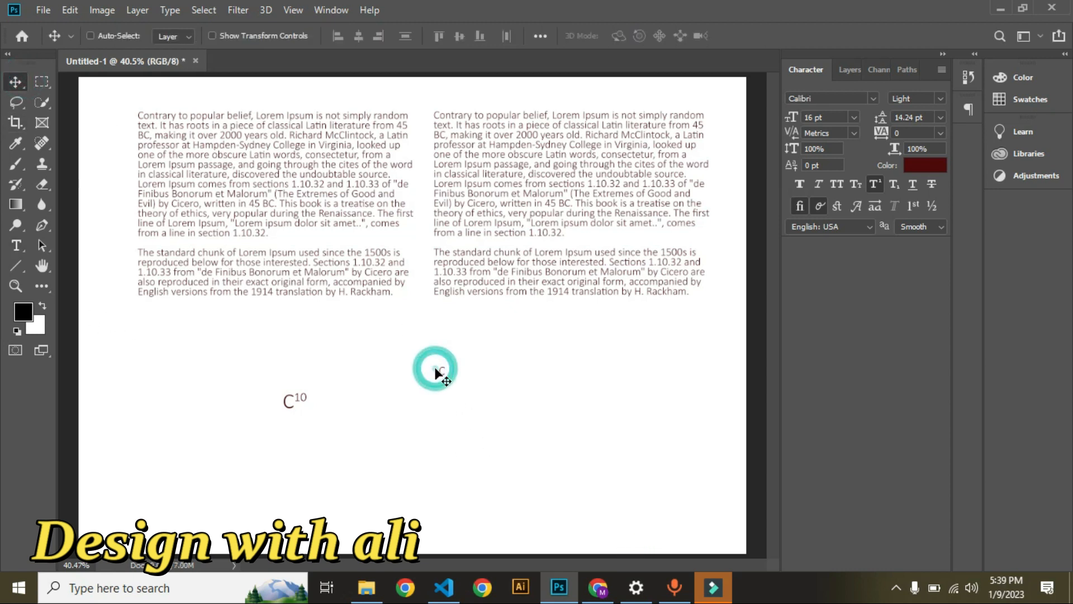
Scale the letter C up to about 1074% with Free Transform and move it slightly upward.
left_click_drag(425, 360, 497, 403)
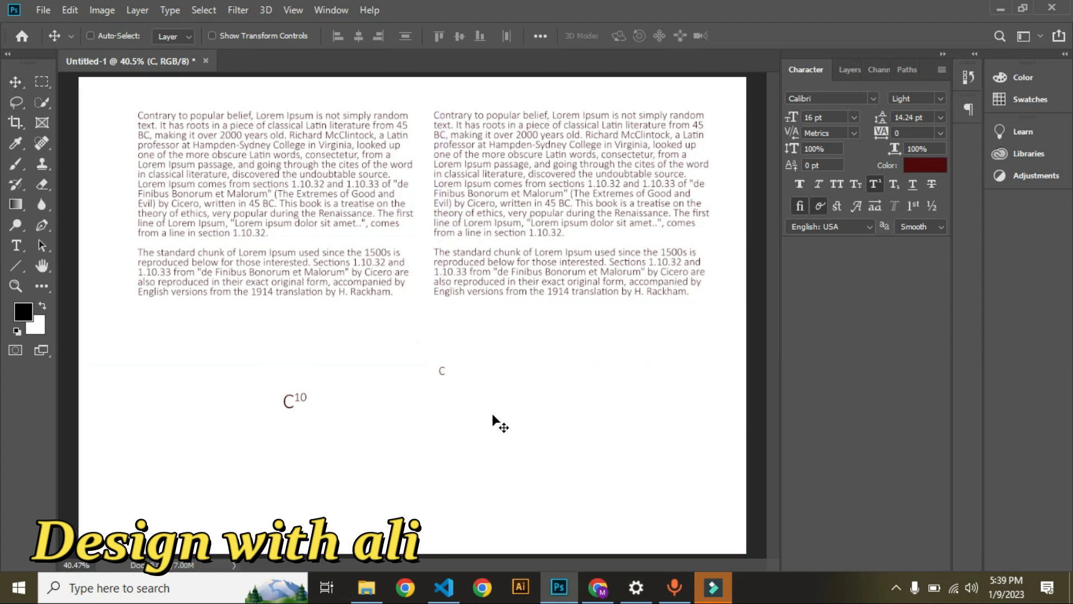
key("ctrl+t")
left_click_drag(444, 374, 637, 430)
left_click(723, 401)
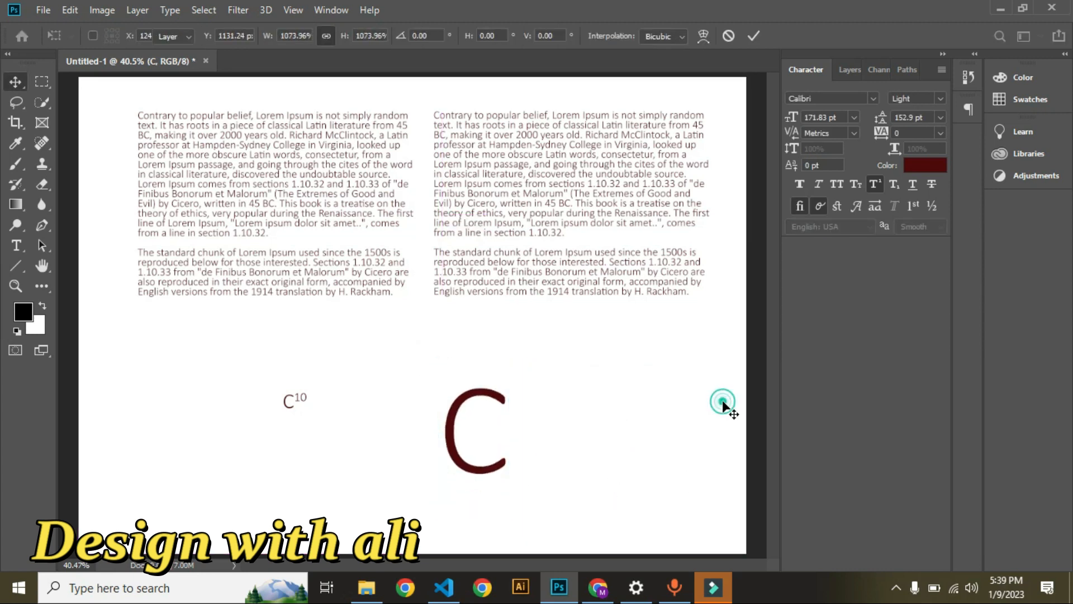
left_click_drag(455, 408, 444, 396)
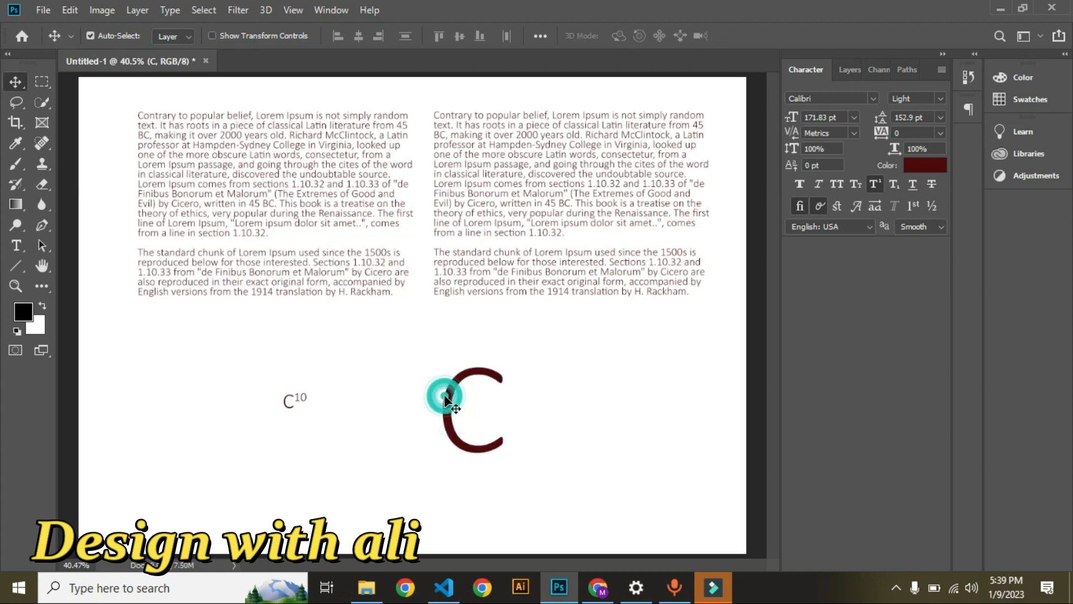
Add a Subscript 2 after the large C and move the text up against the right-hand paragraph.
double_click(445, 398)
left_click(484, 406)
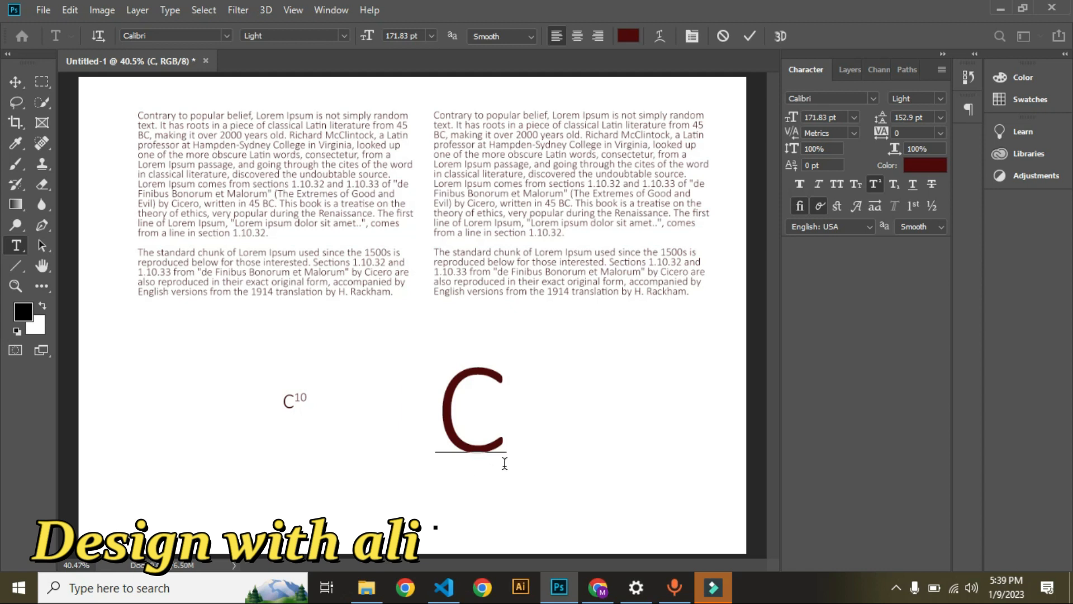
type("2")
left_click_drag(526, 406, 583, 403)
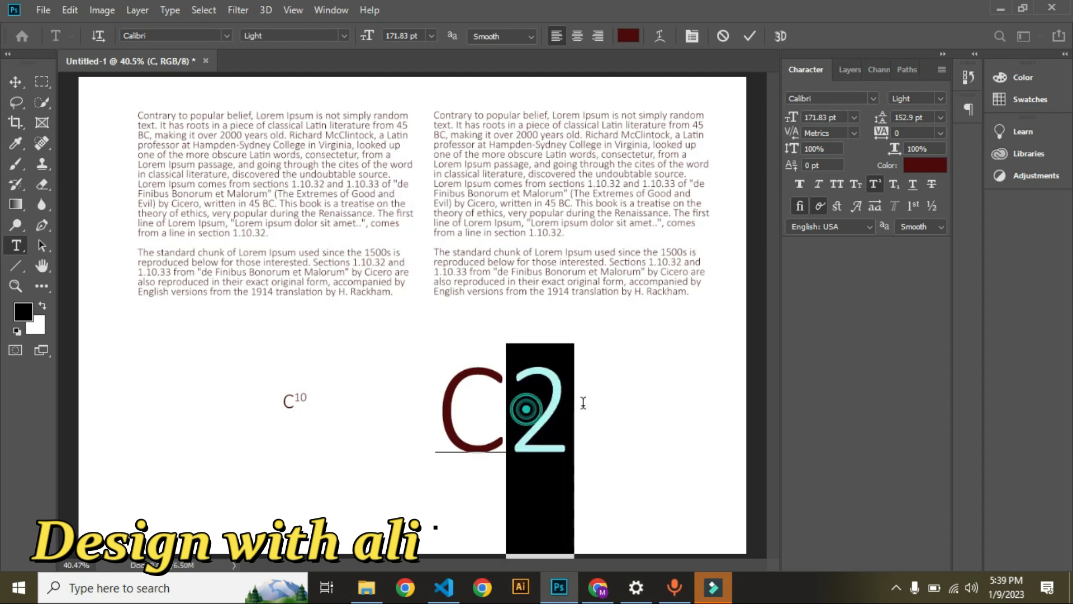
left_click(896, 187)
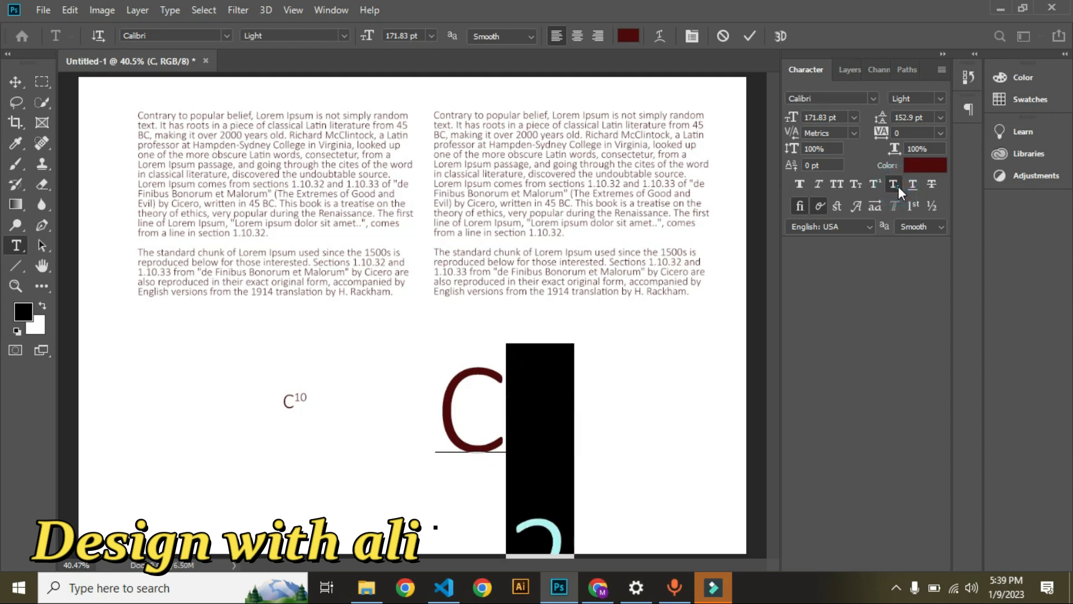
left_click(15, 82)
left_click_drag(462, 436, 445, 331)
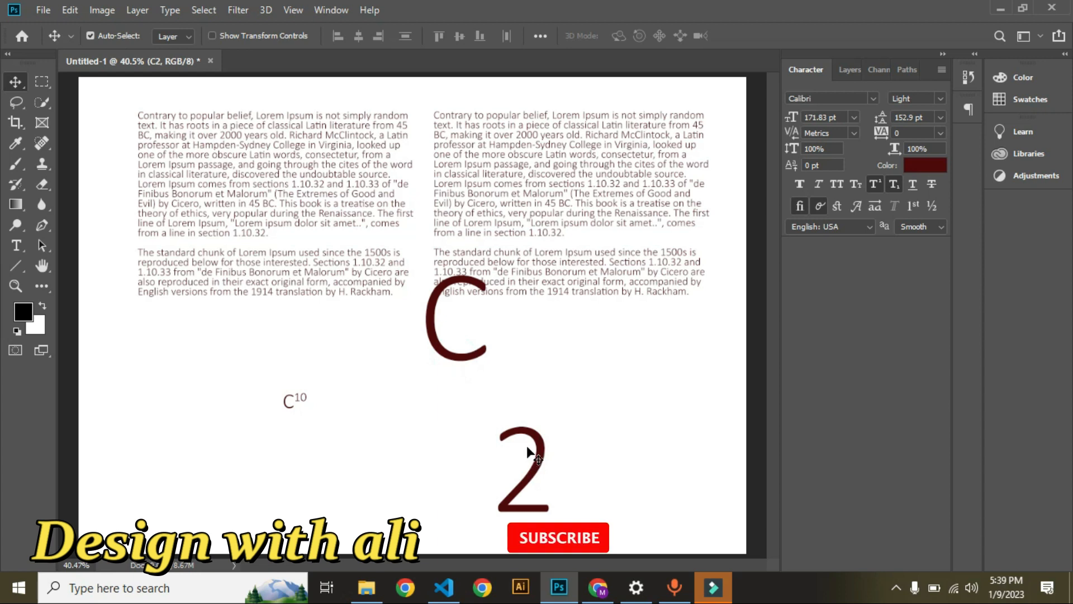
Turn off Superscript and Subscript for the whole C2 text, and reapply Superscript to it.
left_click(876, 184)
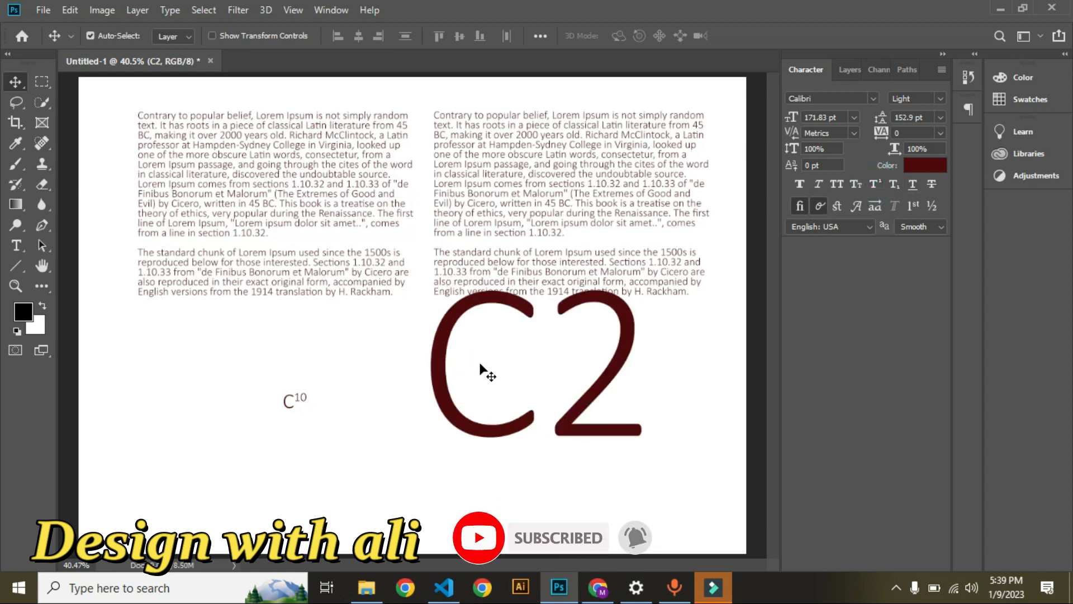
left_click(895, 181)
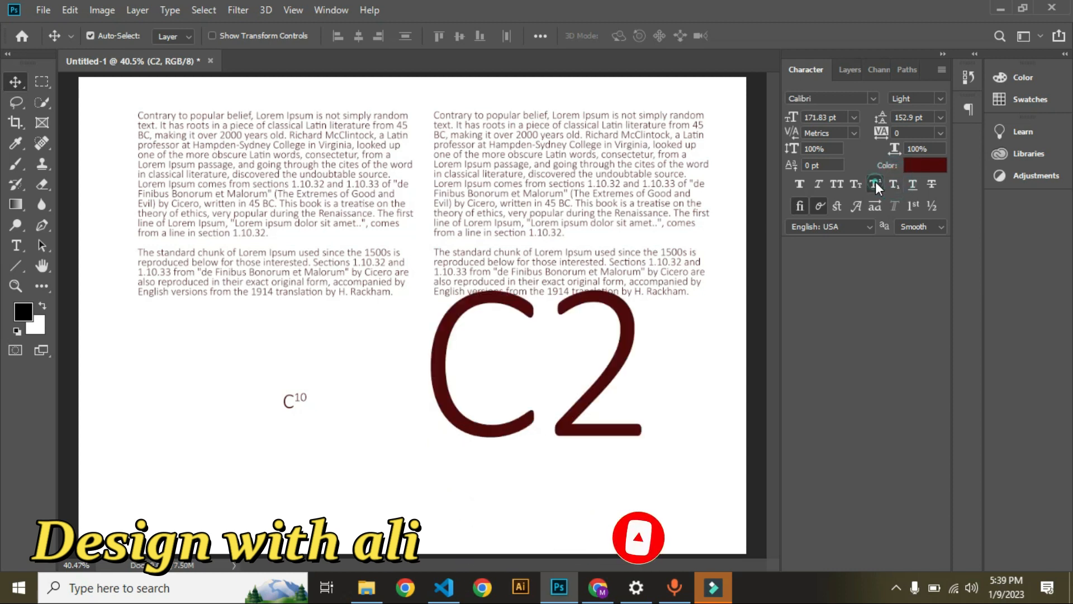
left_click(875, 183)
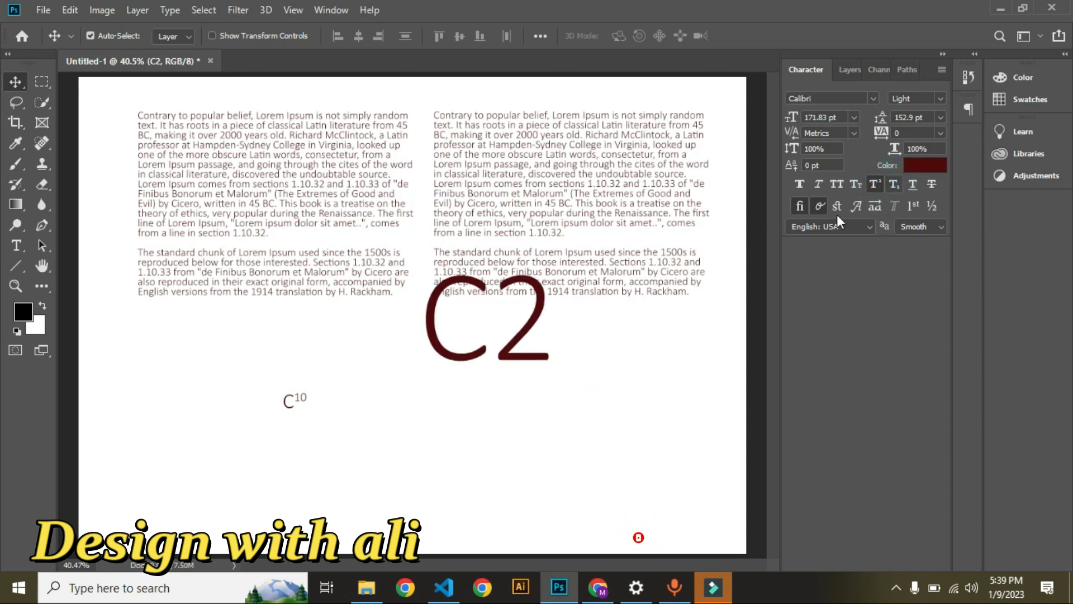
Format only the 2 in the large C2 text as Subscript and commit the edit.
double_click(479, 311)
left_click_drag(488, 312, 550, 314)
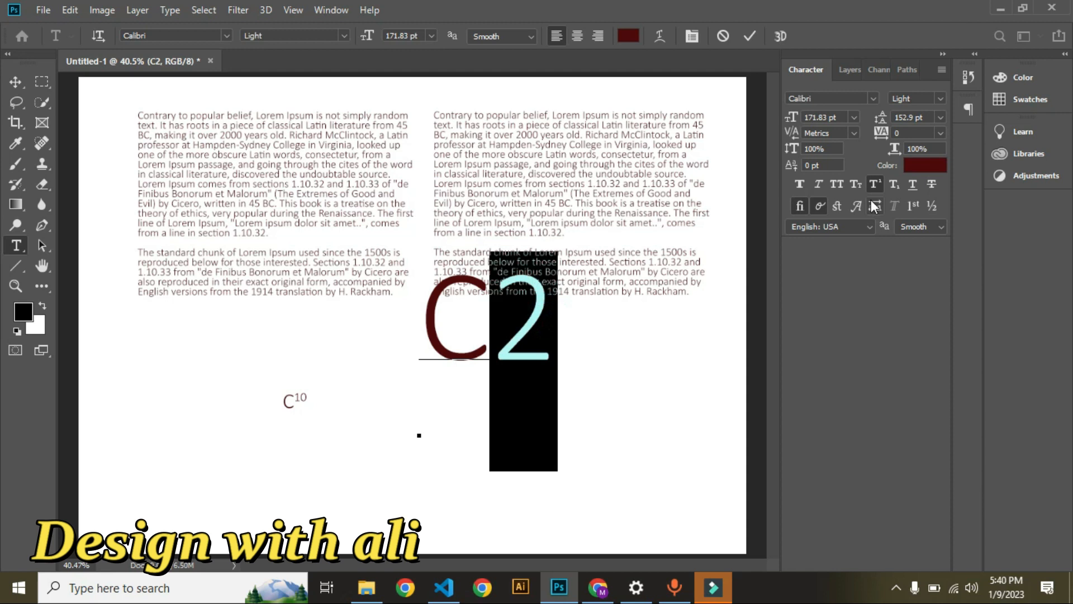
left_click(894, 184)
left_click(330, 457)
key("v")
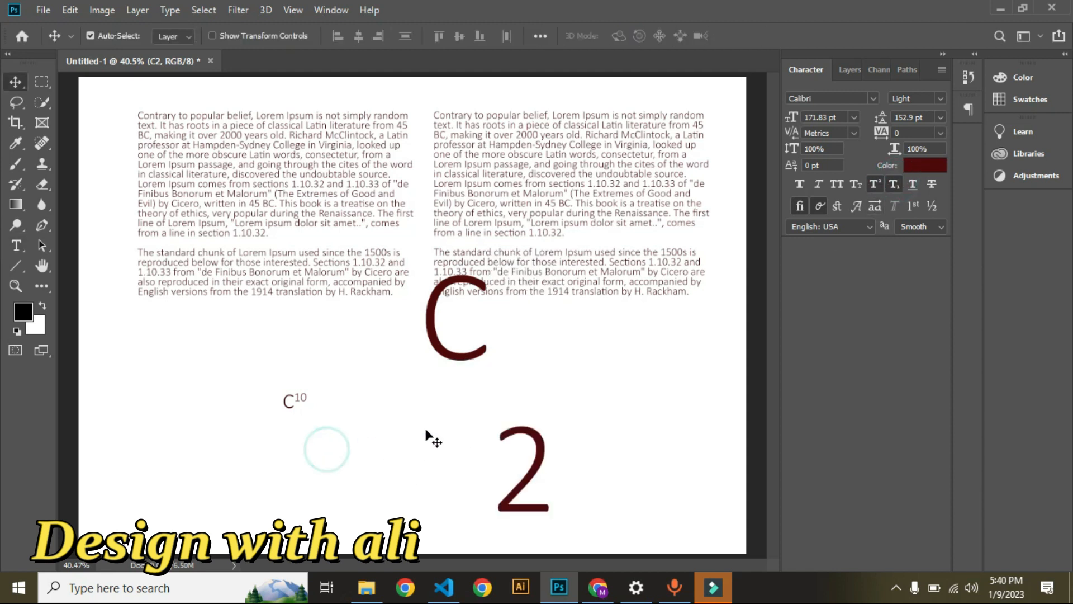
left_click_drag(347, 297, 555, 436)
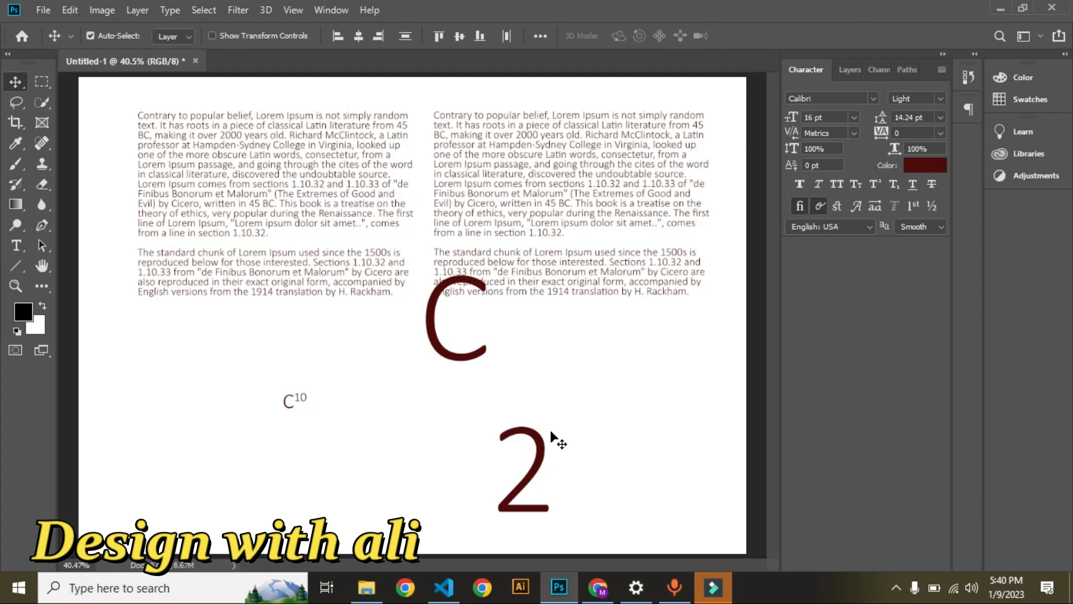
key("Delete")
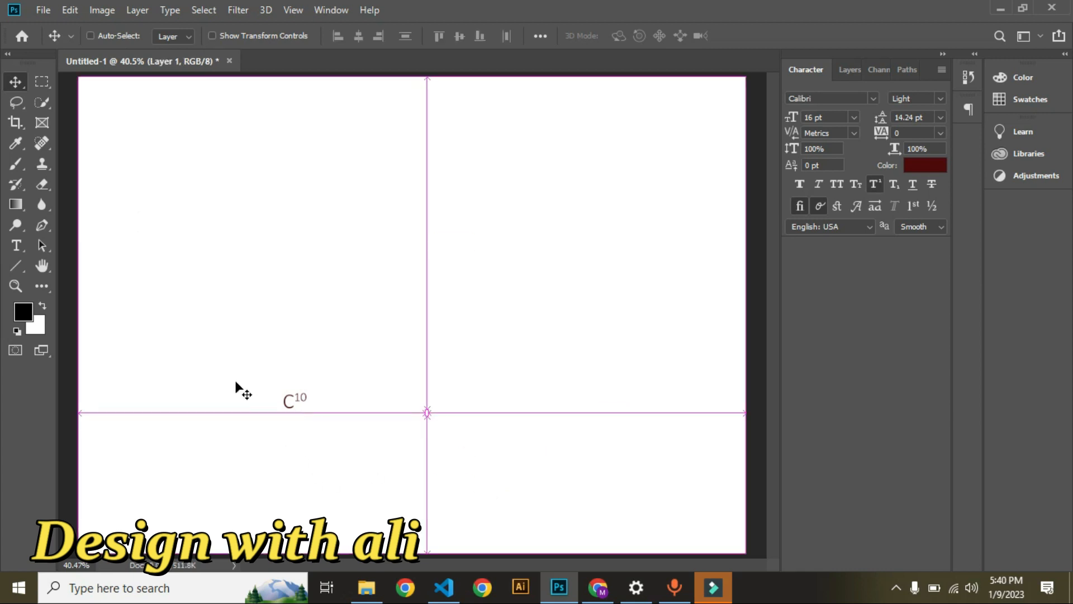
key("ctrl+z")
Delete the C10 and large C2 sample texts, keeping both paragraphs.
left_click_drag(234, 385, 416, 453)
key("Delete")
left_click(503, 434)
key("Delete")
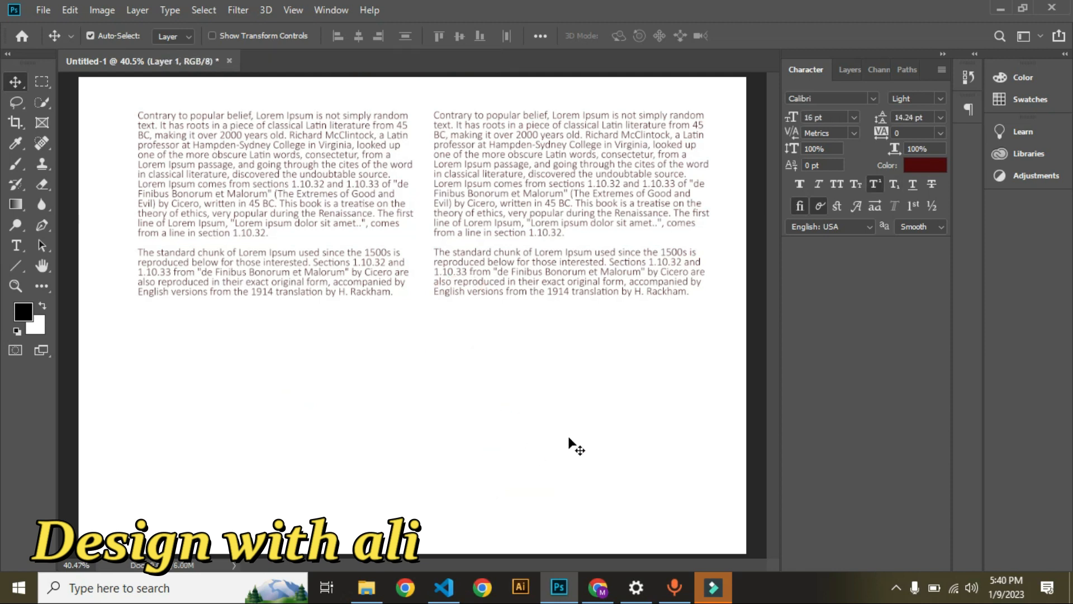
Apply Underline to the right-hand text copy for comparison with the original, undo it, and reselect the copy.
left_click(552, 391)
left_click(513, 205)
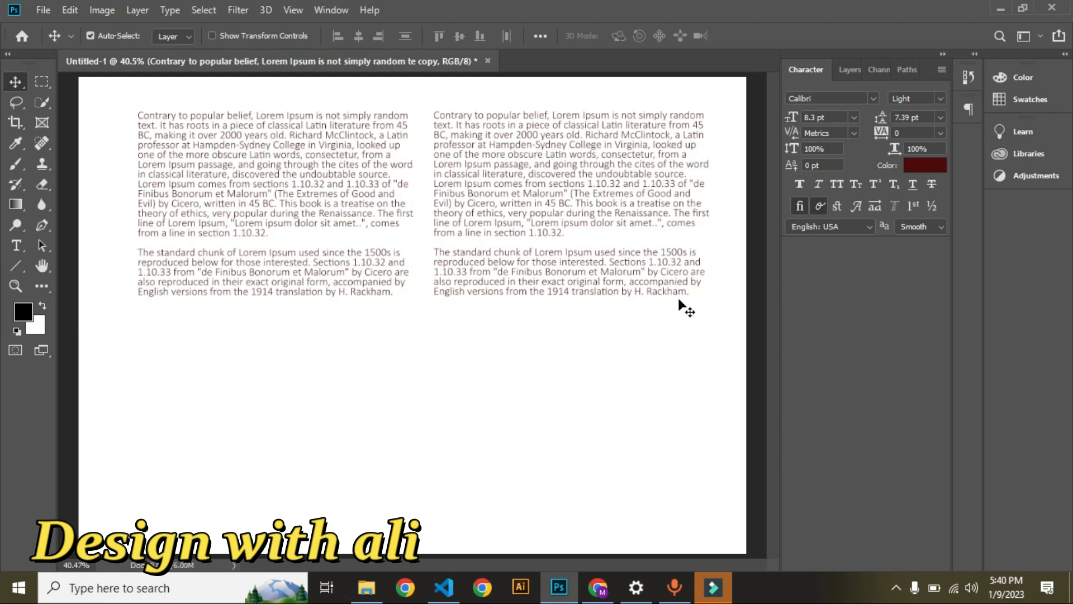
left_click_drag(602, 333, 592, 167)
left_click(917, 183)
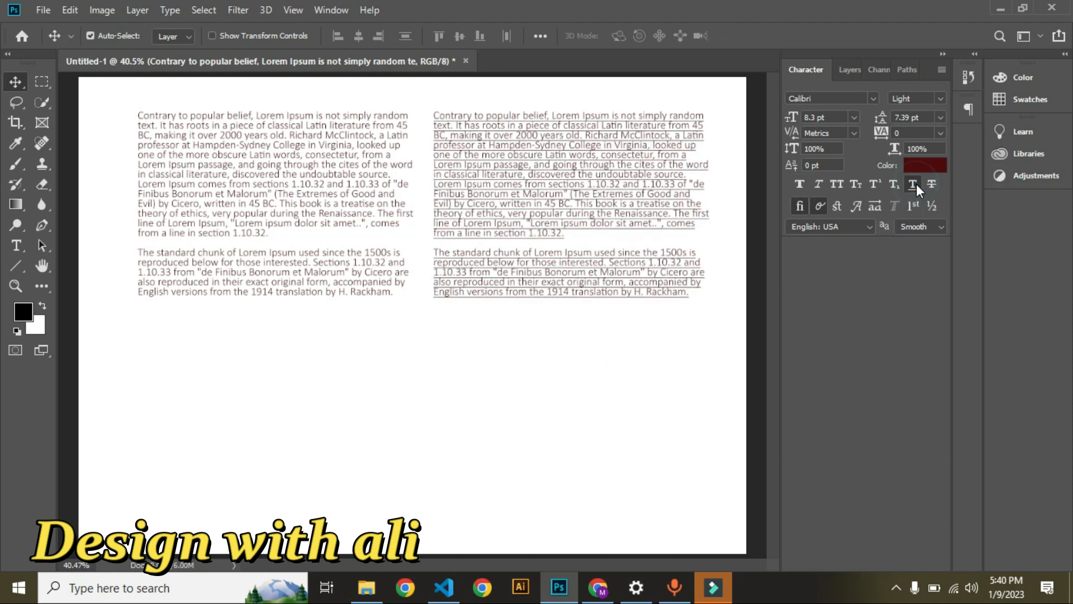
left_click(546, 381)
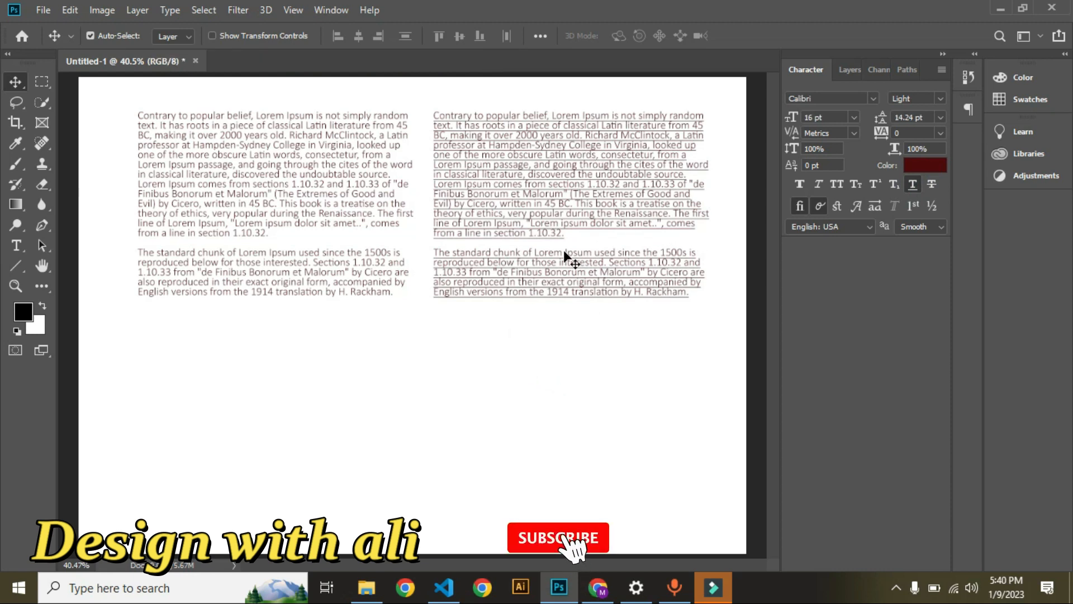
key("ctrl+z")
left_click(566, 316)
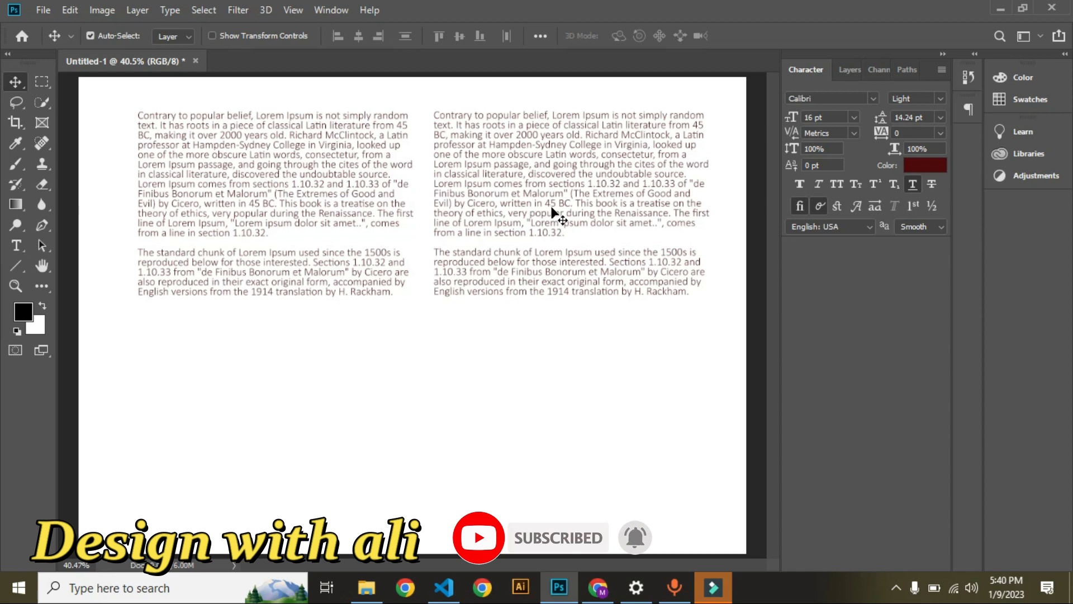
left_click(564, 215)
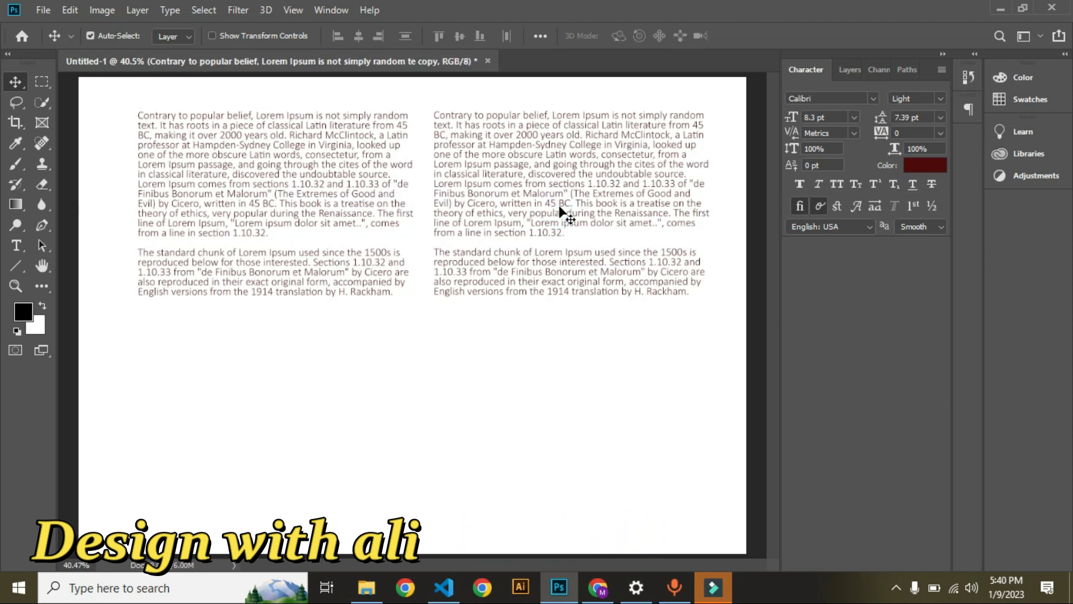
Apply Strikethrough to the right-hand paragraph copy and turn it off again.
left_click(844, 74)
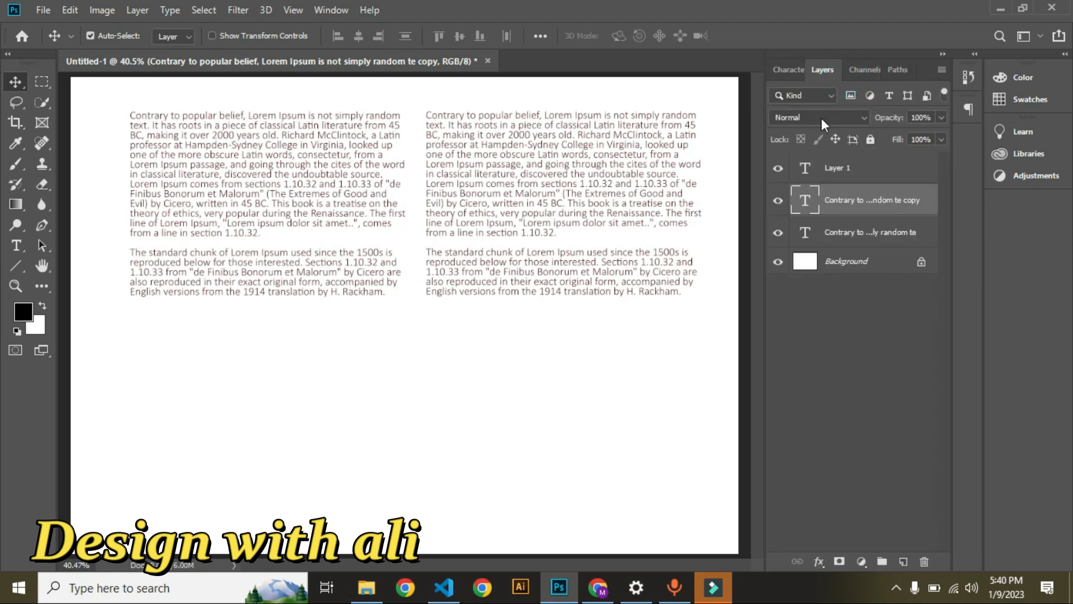
left_click(786, 75)
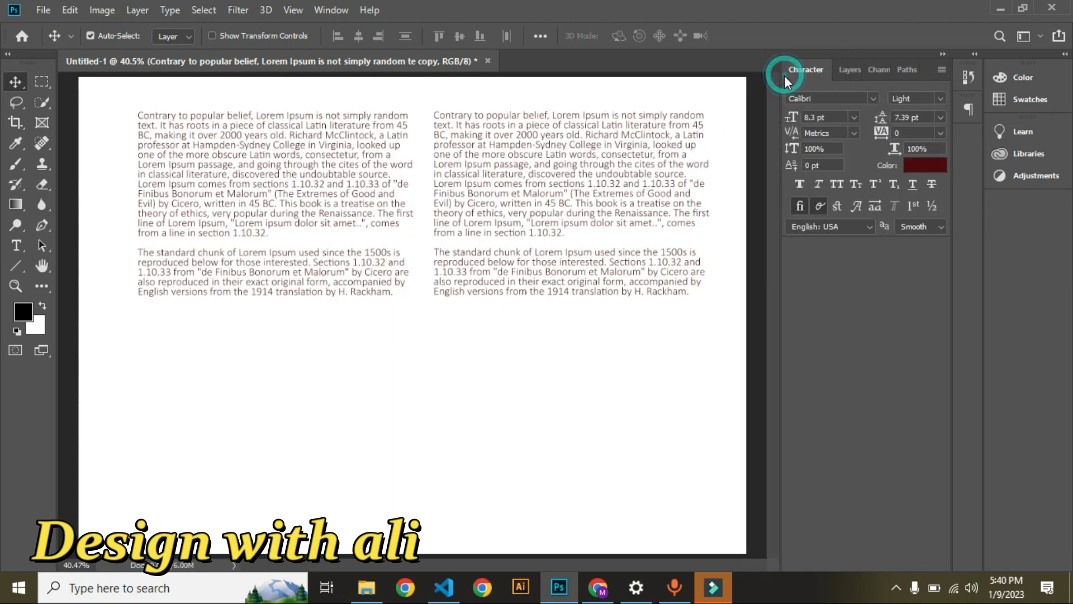
left_click(931, 186)
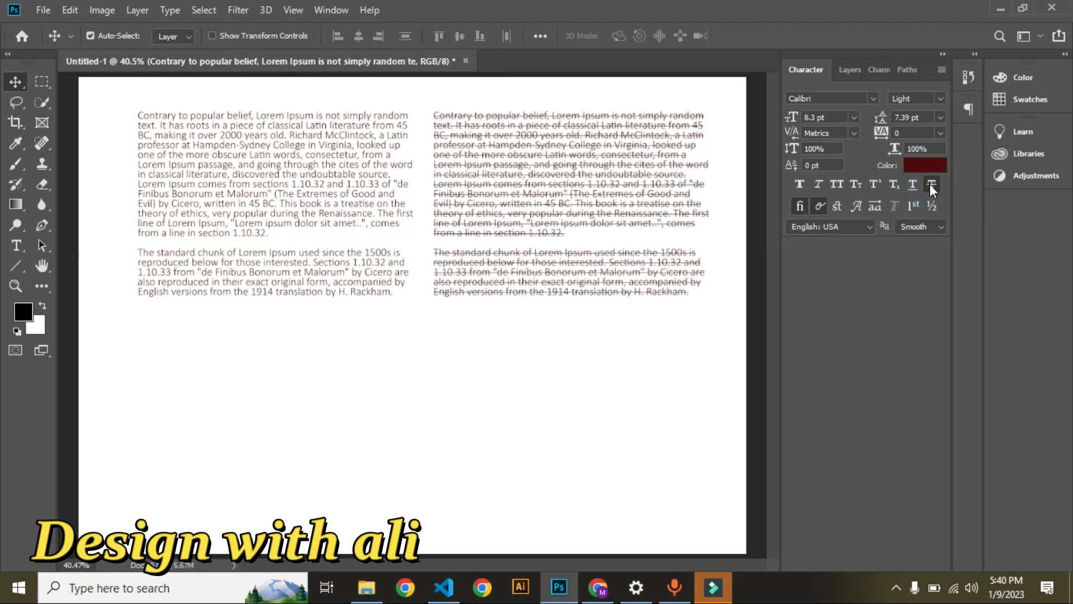
left_click(930, 185)
Add the point text 1500/- in the empty area below the paragraphs and commit it.
left_click(423, 336)
key("t")
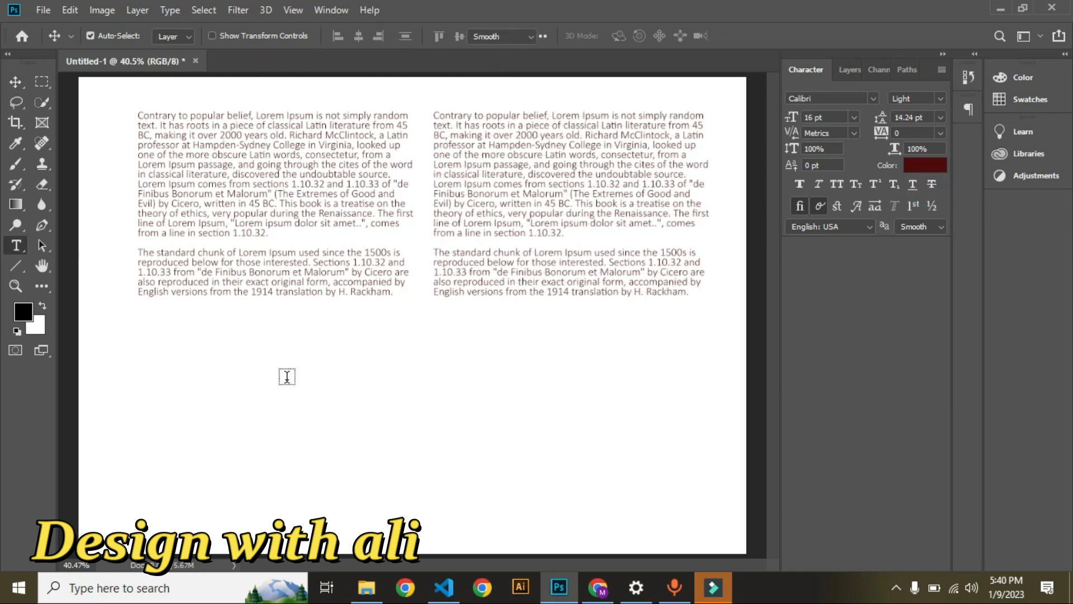
left_click(287, 377)
key("BackSpace")
type("1500")
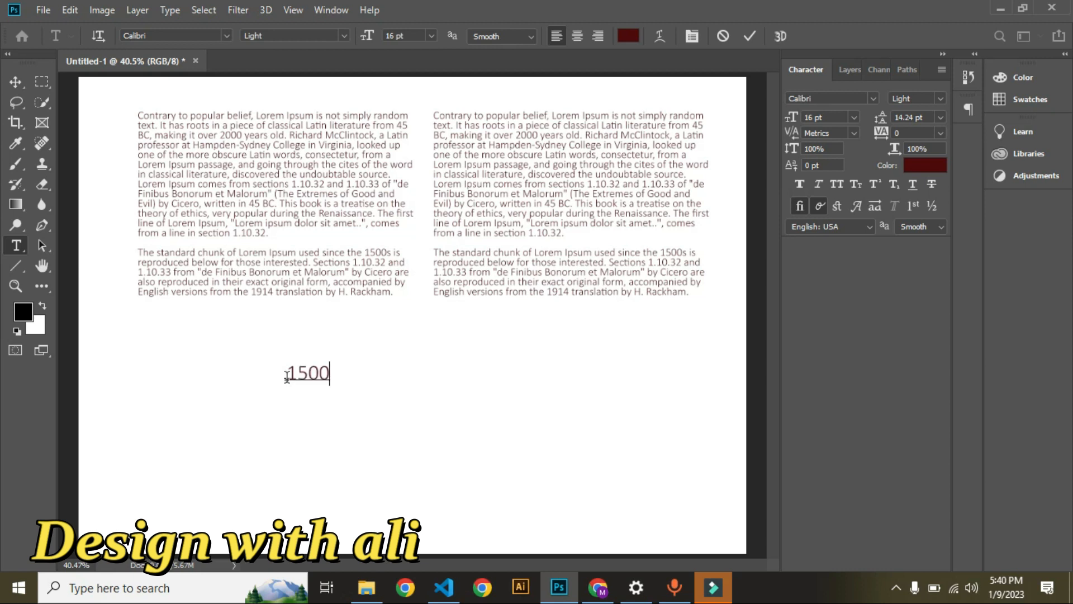
type("/")
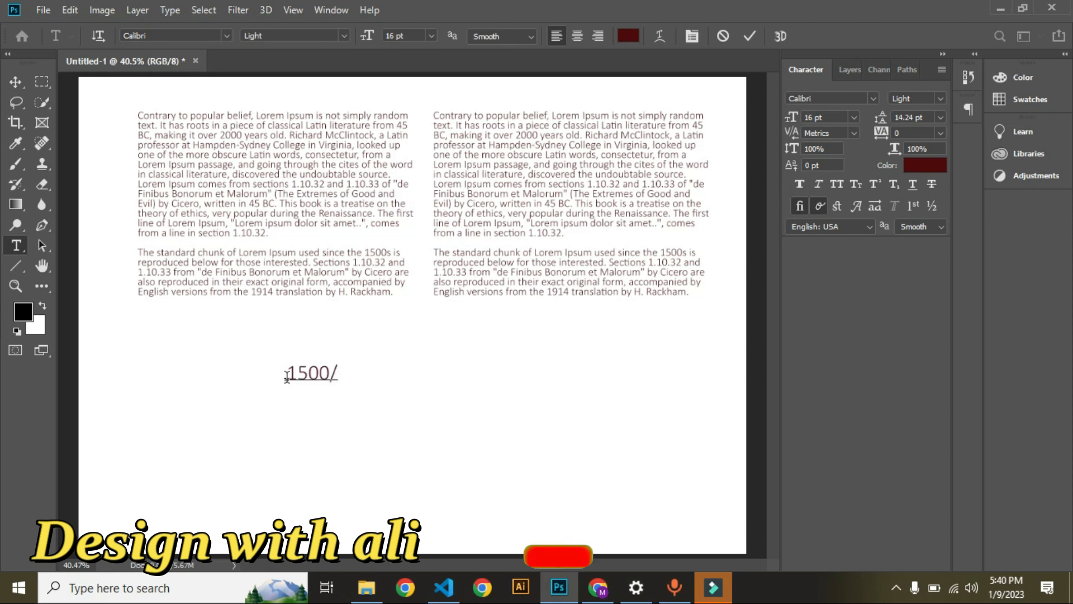
type("-")
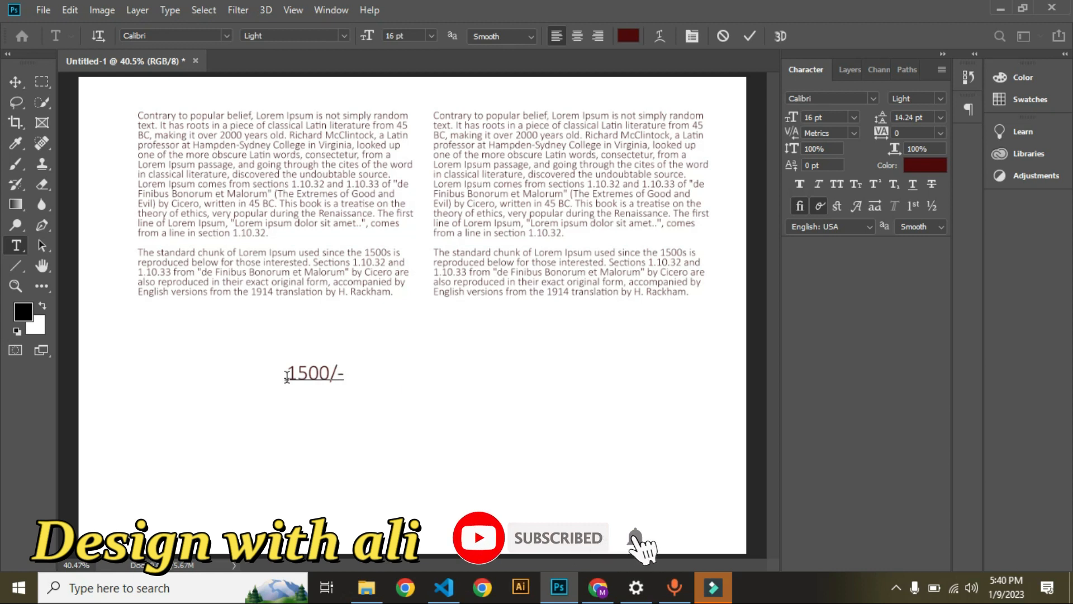
key("ctrl+Return")
key("v")
double_click(315, 374)
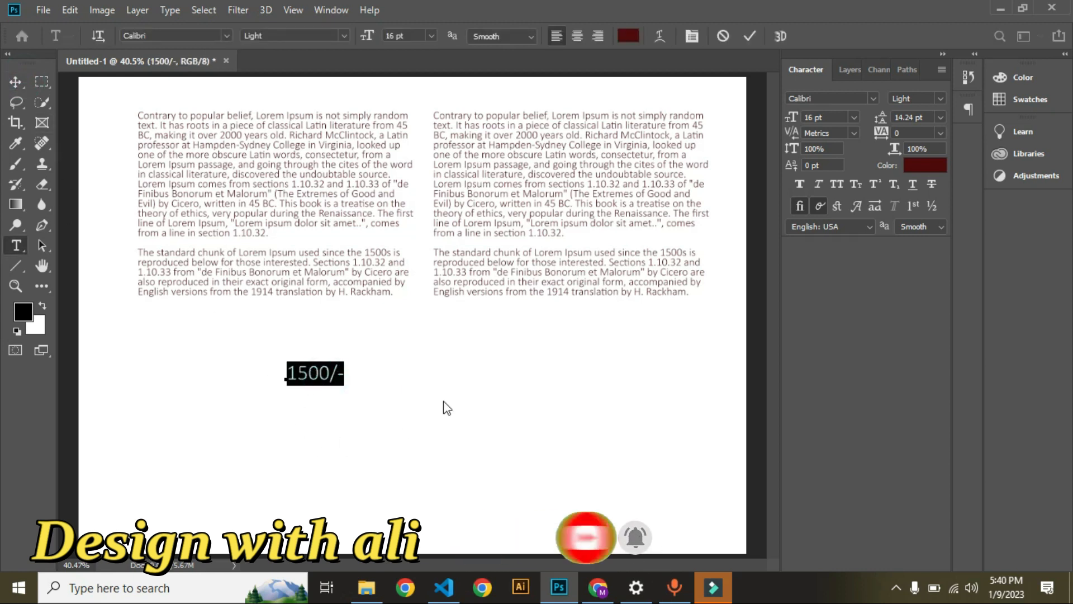
key("ctrl+Return")
key("v")
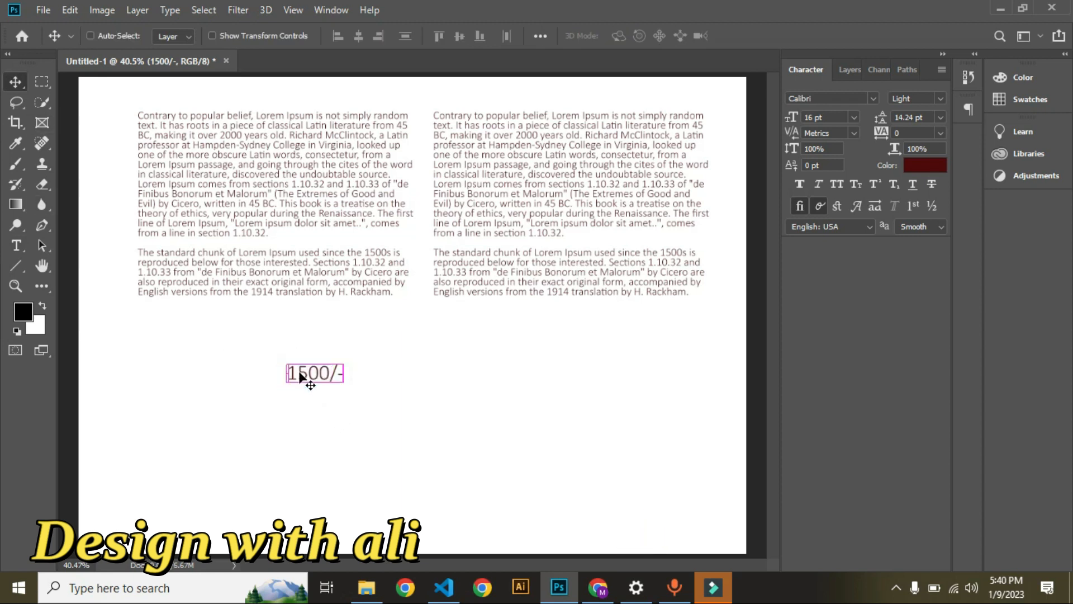
Scale the 1500/- text up proportionally to about 205%.
key("ctrl+t")
left_click_drag(343, 384, 404, 410)
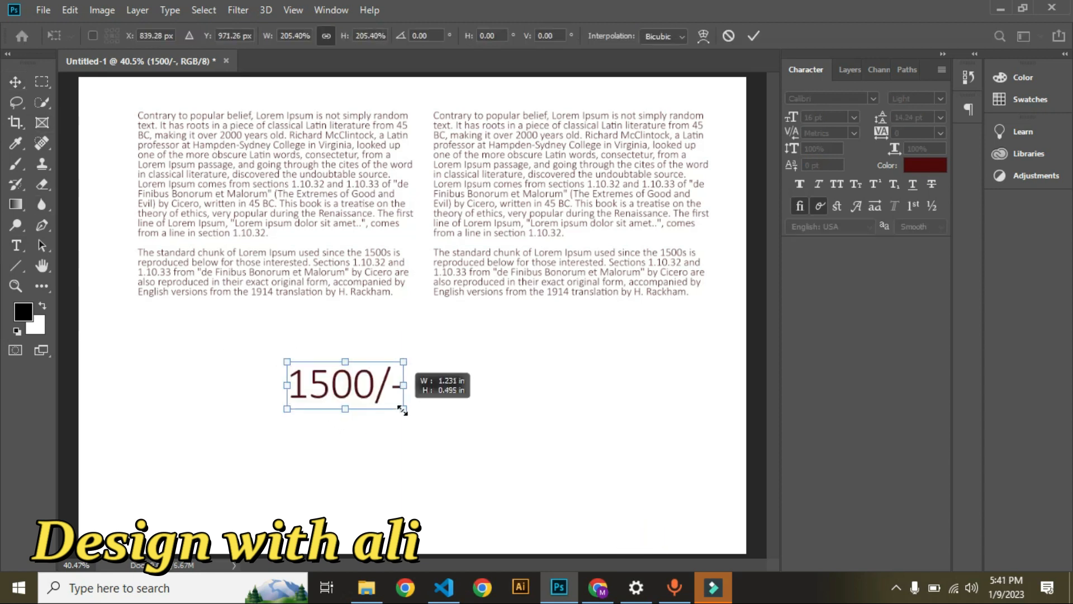
key("Return")
Duplicate the 1500/- text directly to its right and change the copy to read 900/-.
left_click_drag(308, 390, 427, 386)
double_click(427, 384)
left_click(431, 383)
key("BackSpace")
key("Delete")
type("9")
left_click(229, 313)
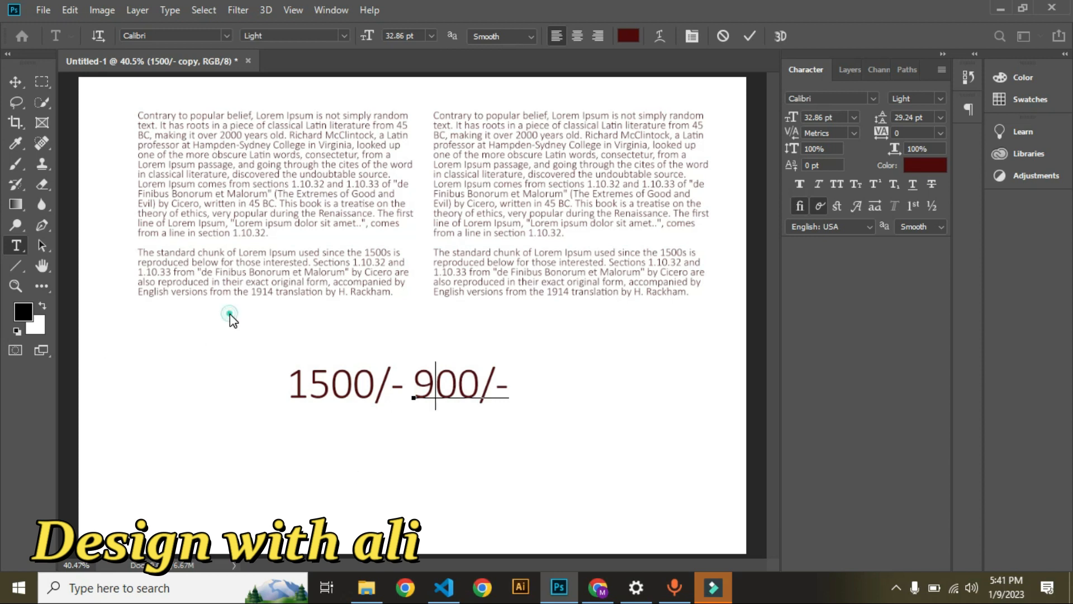
Scale the 900/- text to about 187% and center it vertically beside the 1500/- text.
left_click(198, 360, "ctrl")
left_click(447, 377, "ctrl")
key("ctrl+t")
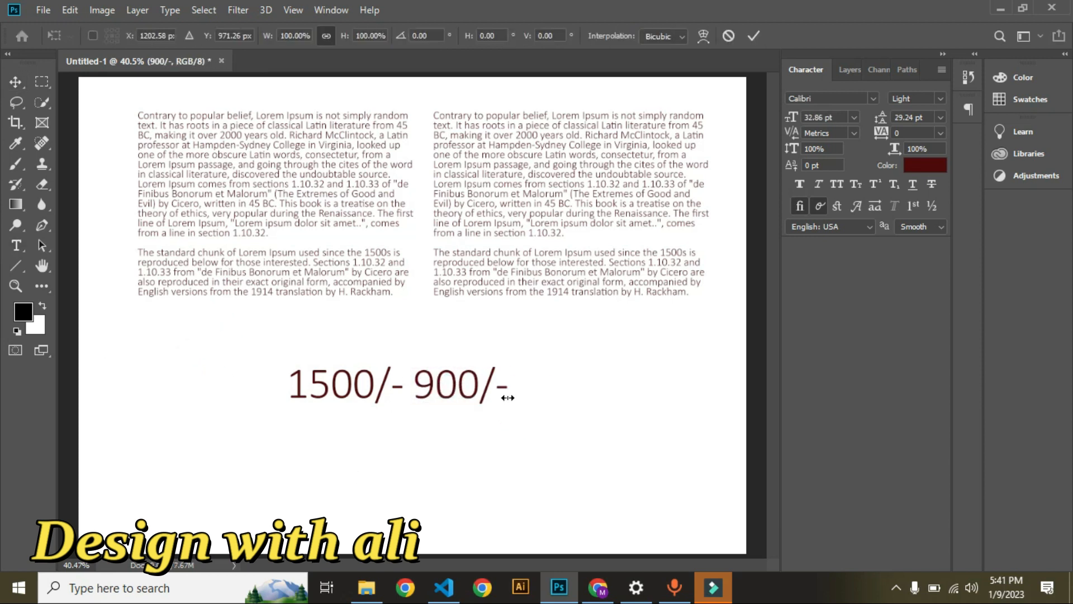
left_click_drag(508, 402, 590, 451)
left_click_drag(514, 412, 514, 391)
key("Return")
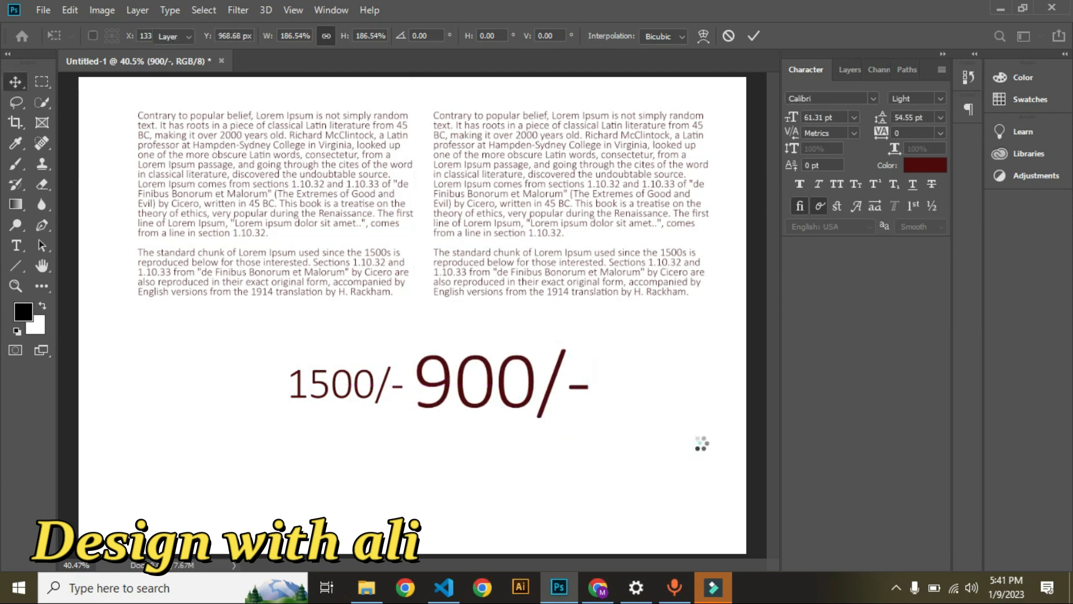
Draw a straight line across the 1500/- text with the Line tool, and undo it.
left_click(338, 392)
left_click_drag(382, 464, 309, 365)
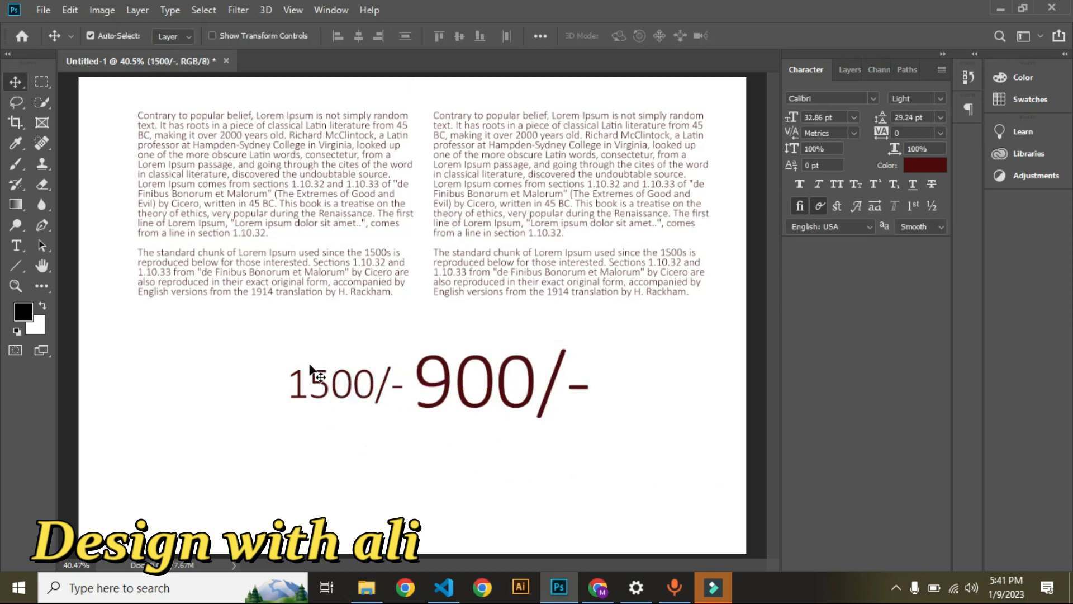
left_click(16, 267)
mouse_move(283, 382)
left_mouse_down()
mouse_move(394, 380)
mouse_move(384, 380)
left_mouse_up()
key("v")
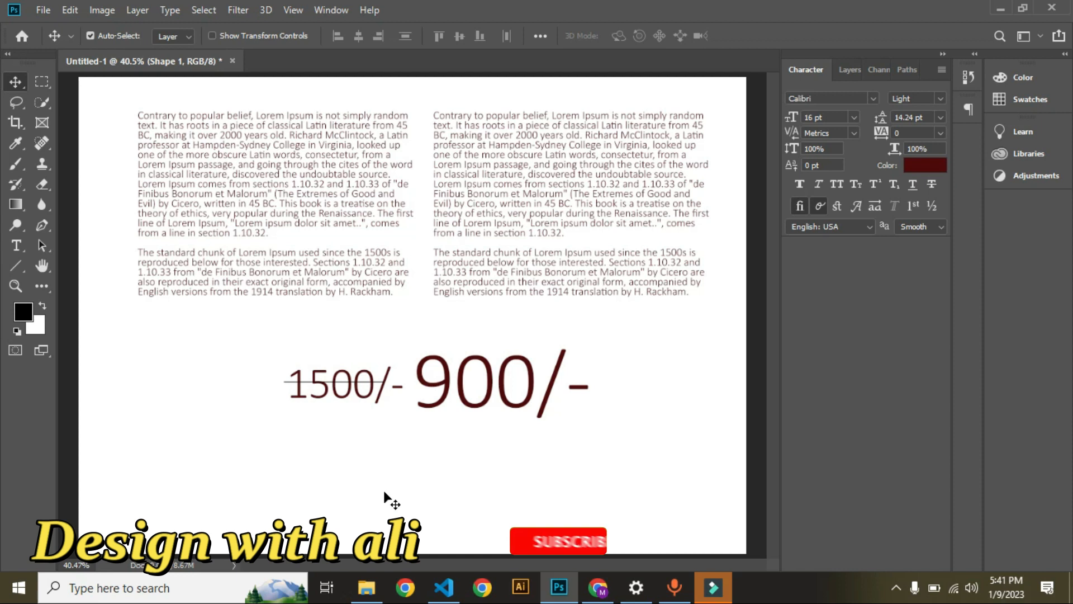
key("ctrl+z")
Apply Strikethrough to the 1500/- text and move the two price texts closer together.
left_click(334, 390, "ctrl")
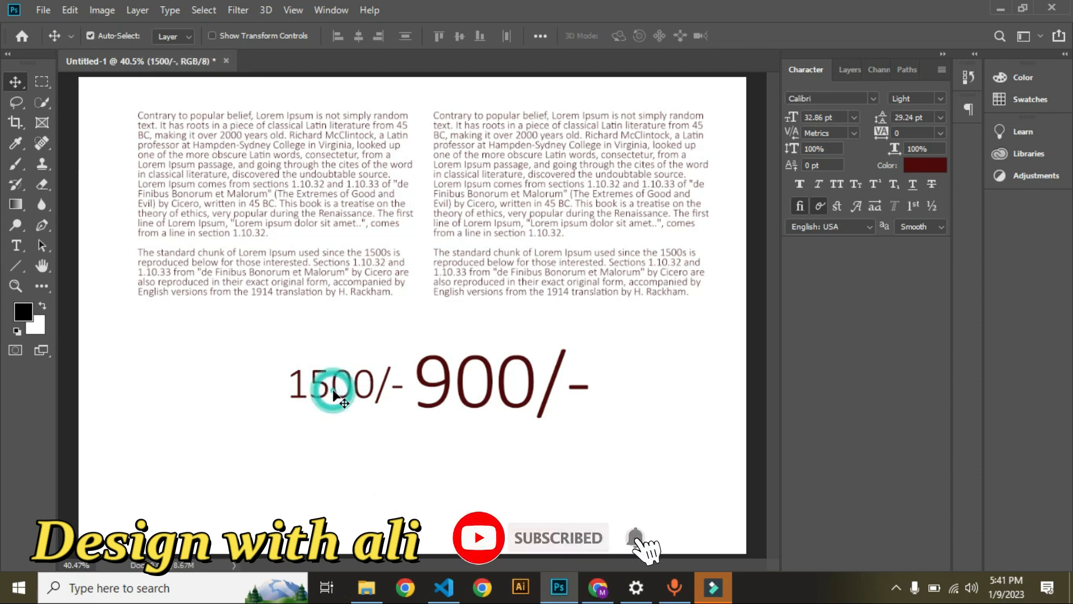
double_click(334, 390)
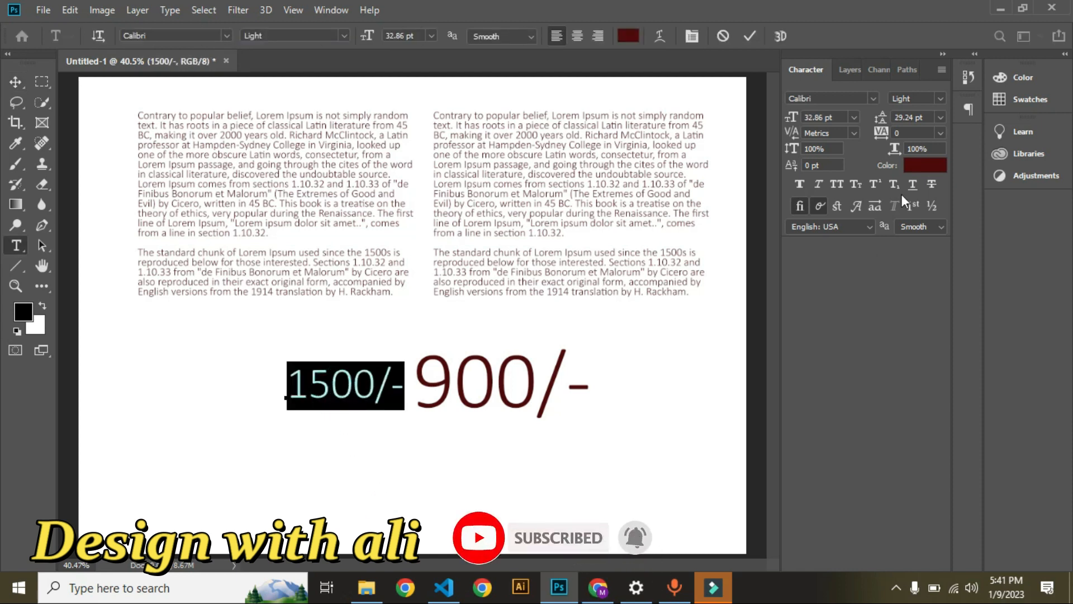
left_click(931, 184)
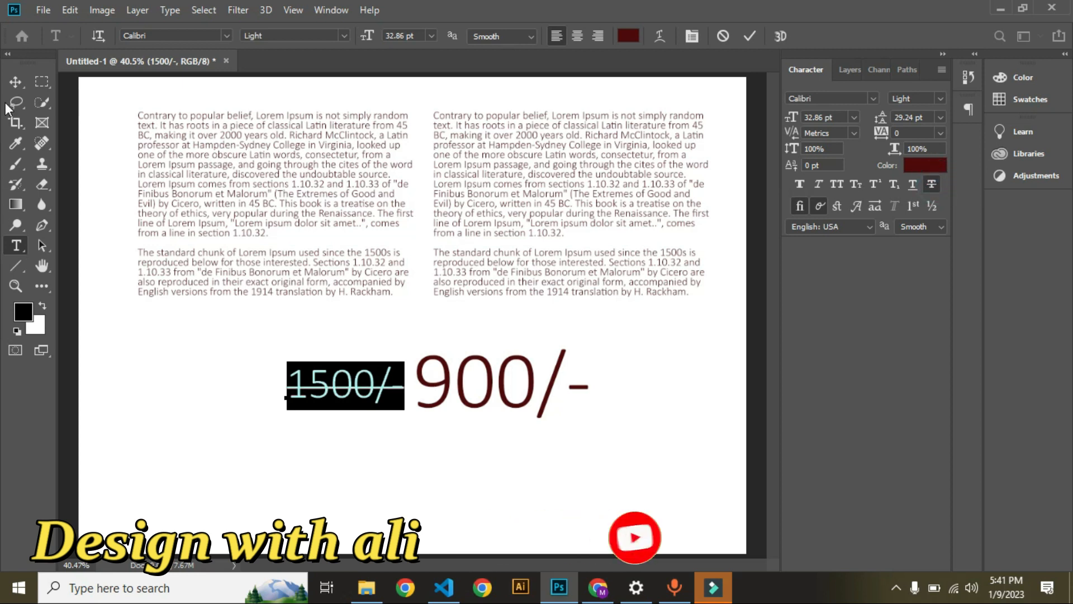
left_click(17, 82)
left_click(210, 390)
left_click_drag(330, 390, 329, 391)
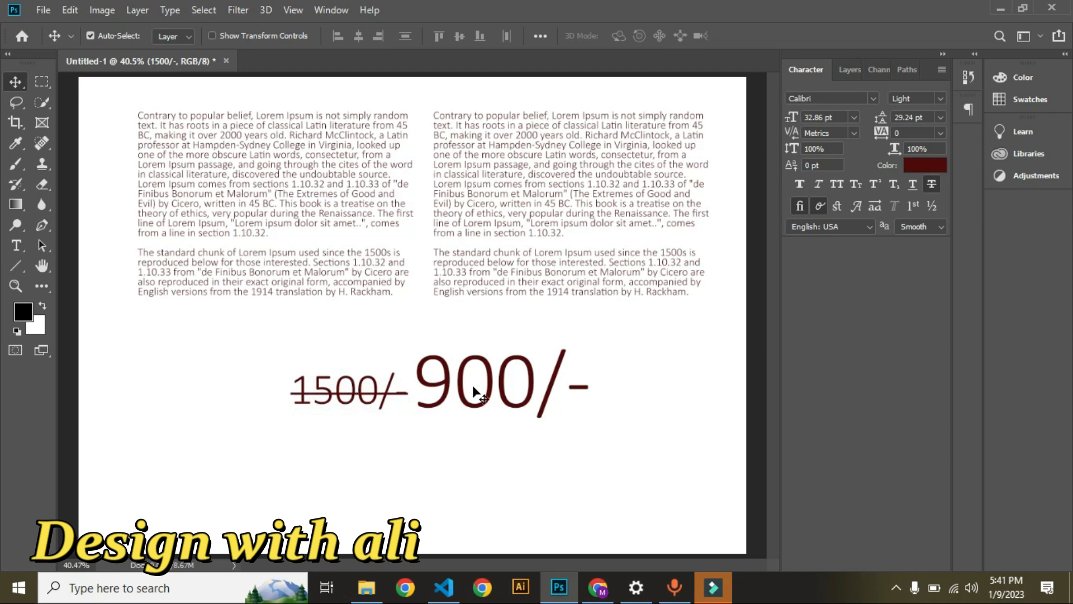
left_click_drag(473, 386, 475, 386)
left_click(587, 442)
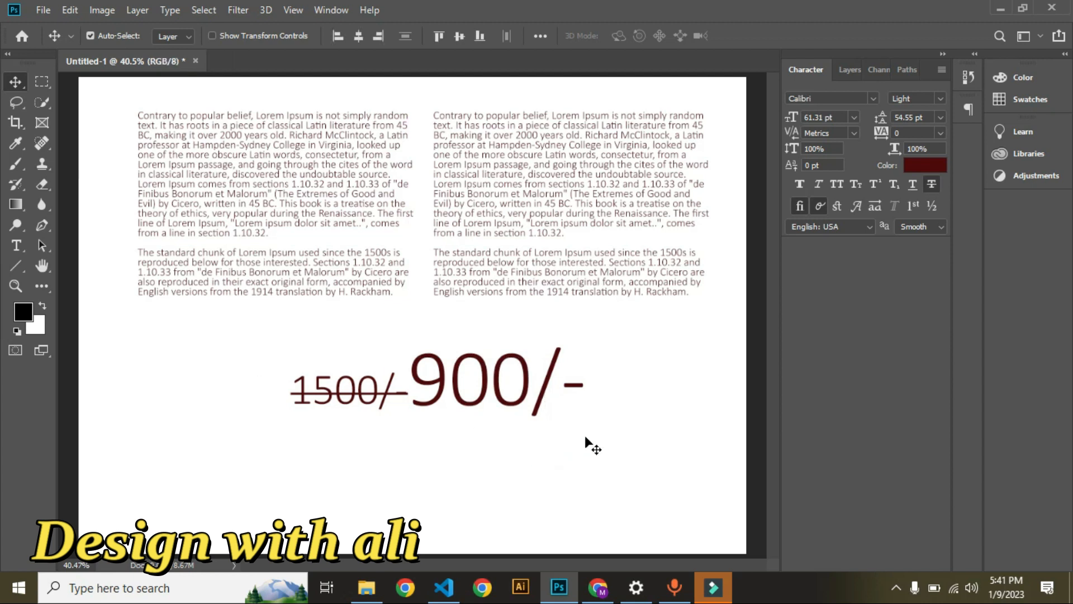
Delete the 1500/- and 900/- price texts, keeping both paragraphs.
double_click(476, 383)
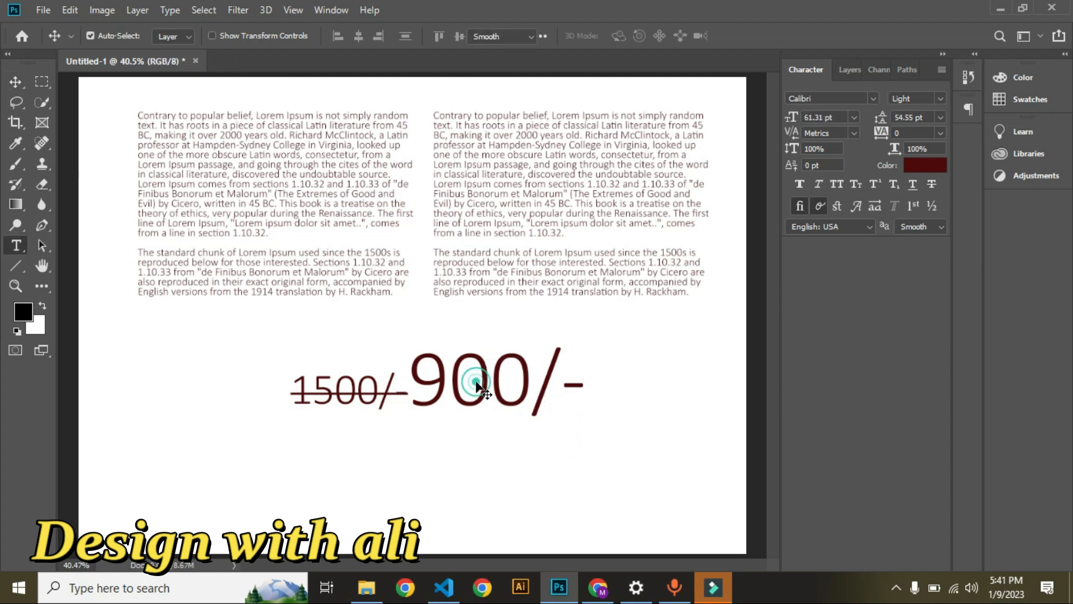
left_click(144, 344)
left_click(163, 334)
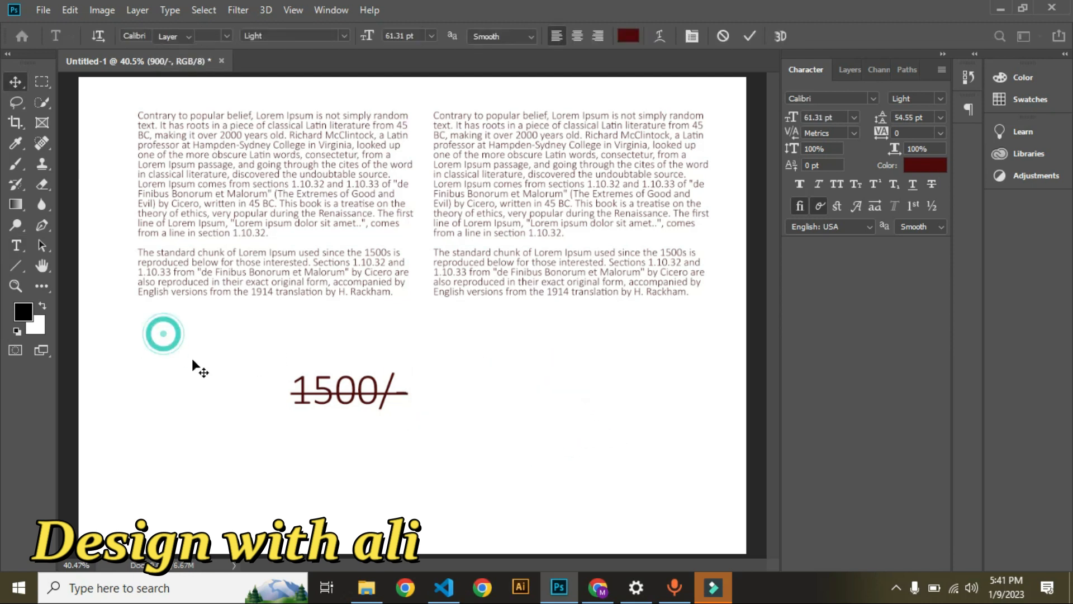
left_click(196, 362)
left_click_drag(217, 353, 568, 474)
key("Delete")
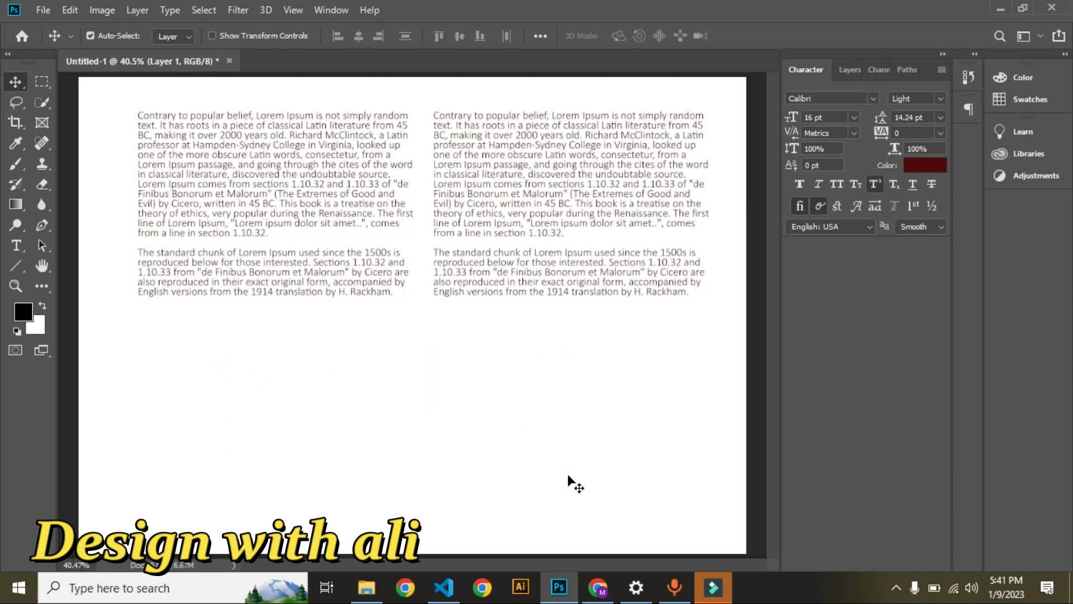
Select and delete both paragraph texts together, and undo the deletion.
left_click_drag(552, 416, 287, 183)
left_click_drag(576, 390, 564, 351)
left_click(512, 229)
left_click(526, 338)
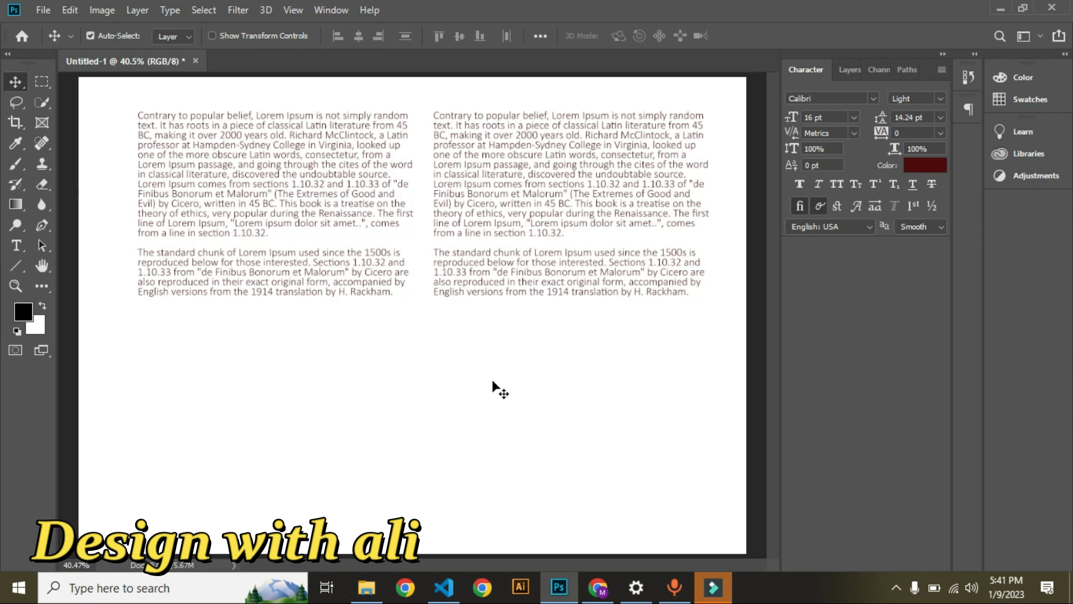
left_click_drag(282, 371, 677, 211)
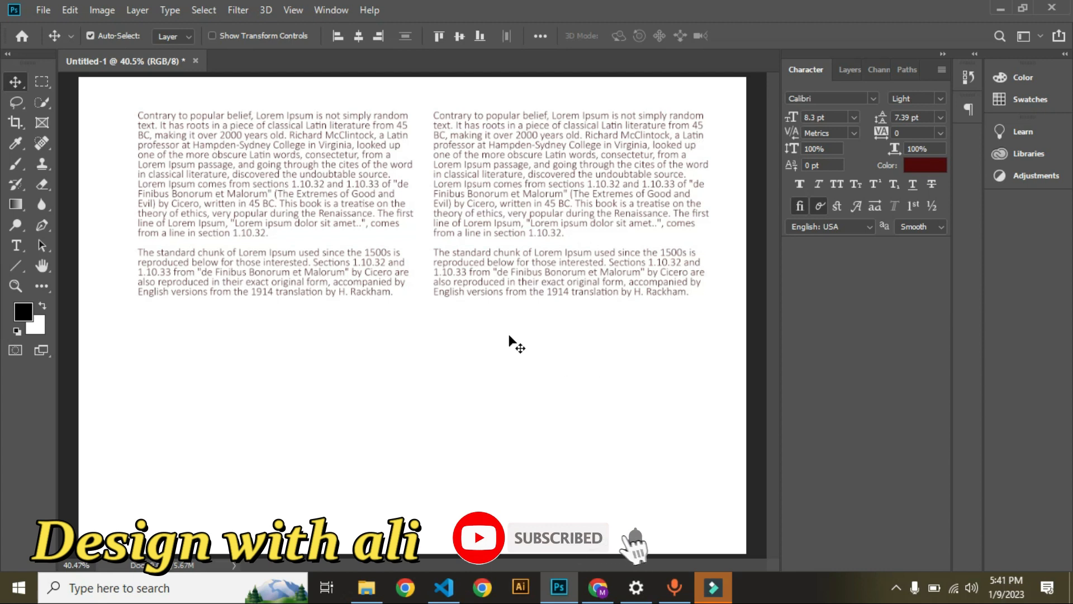
key("Delete")
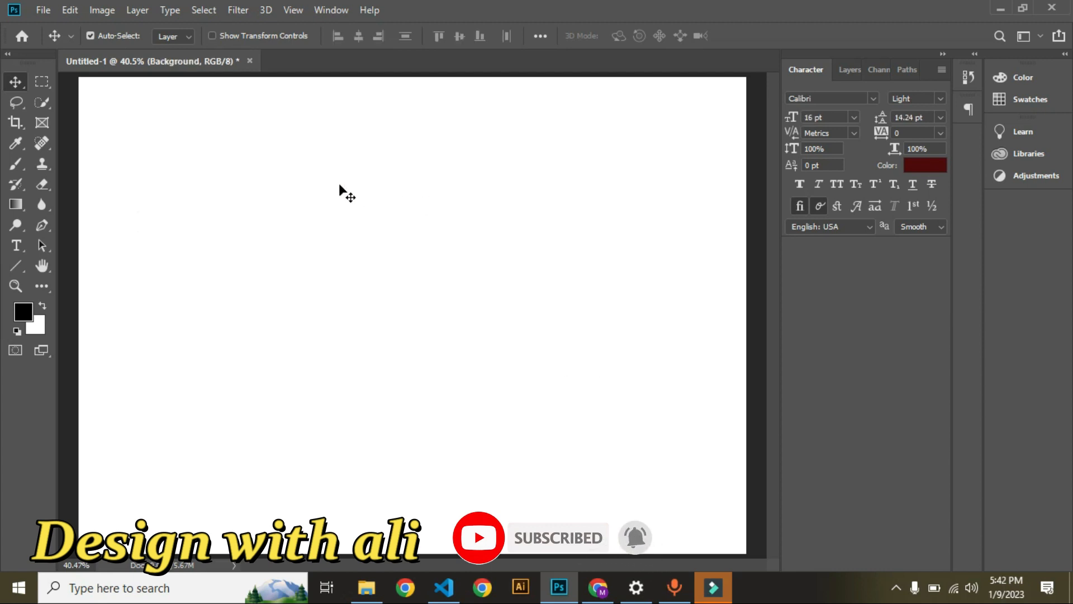
key("ctrl+z")
Delete the right-hand paragraph copy and move the remaining paragraph text to the right half of the canvas.
left_click(529, 129)
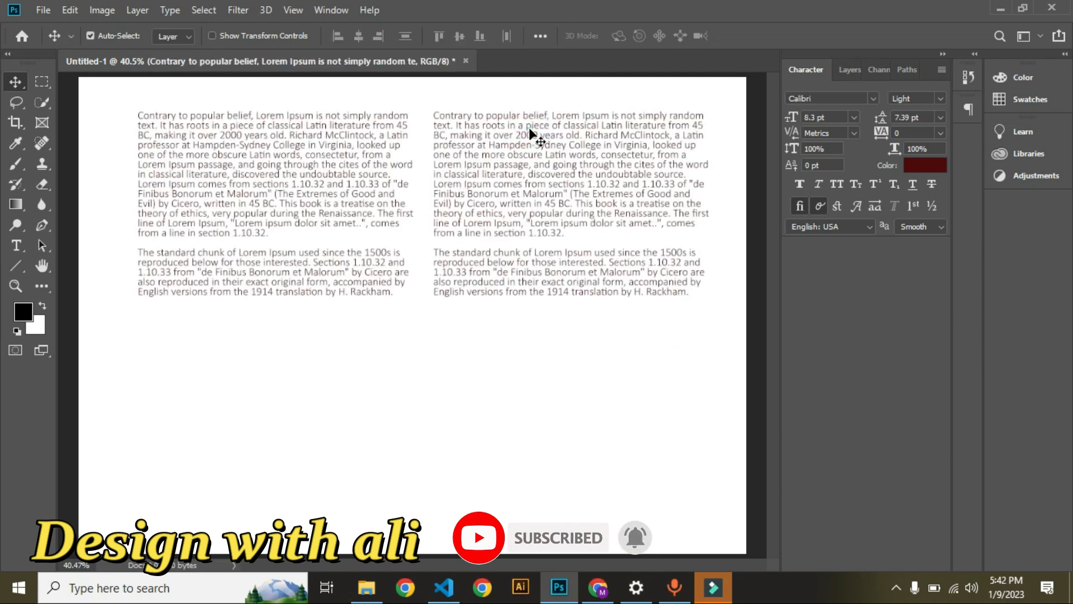
key("Delete")
left_click_drag(237, 198, 556, 198)
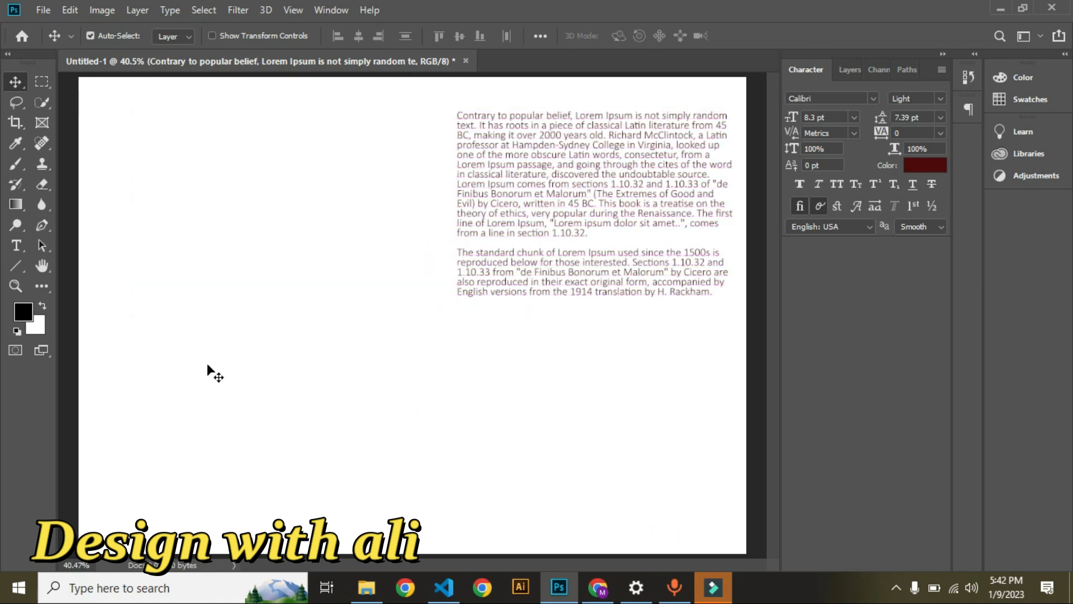
left_click(204, 364)
Add the placeholder text Lorem Ipsum at the canvas's upper left with the Vertical Type Tool and commit it.
left_click(18, 245)
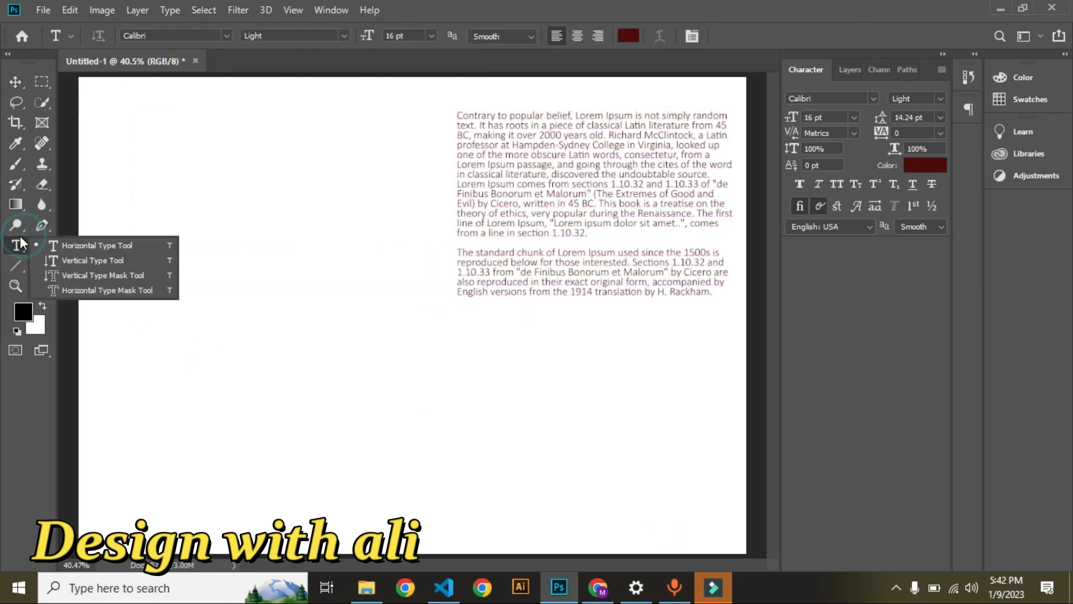
left_click(83, 265)
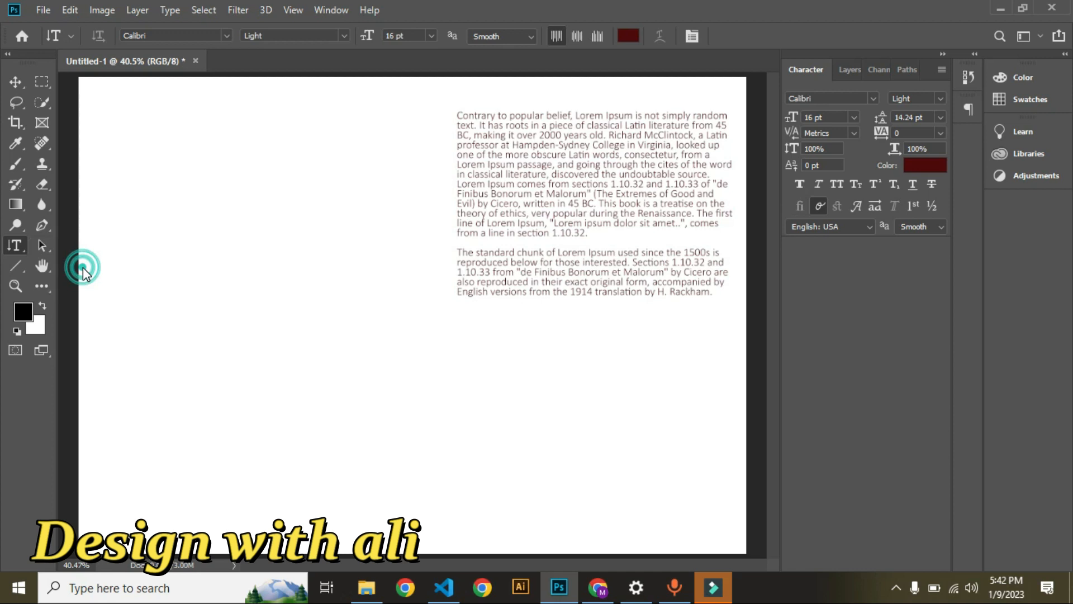
left_click(180, 150)
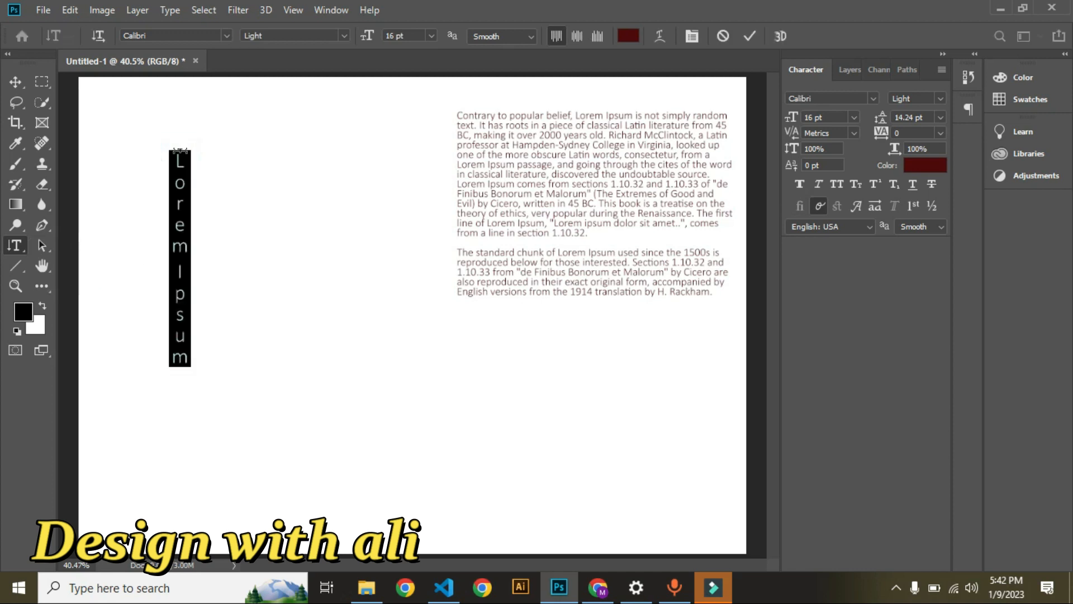
left_click(17, 81)
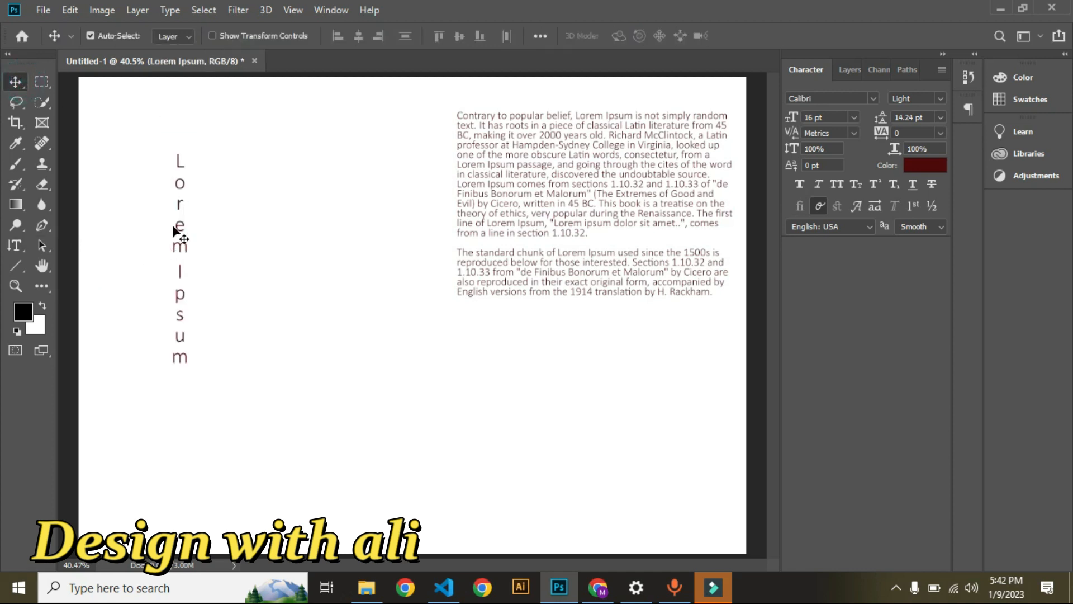
double_click(171, 154)
left_click(178, 168)
key("ctrl+a")
key("BackSpace")
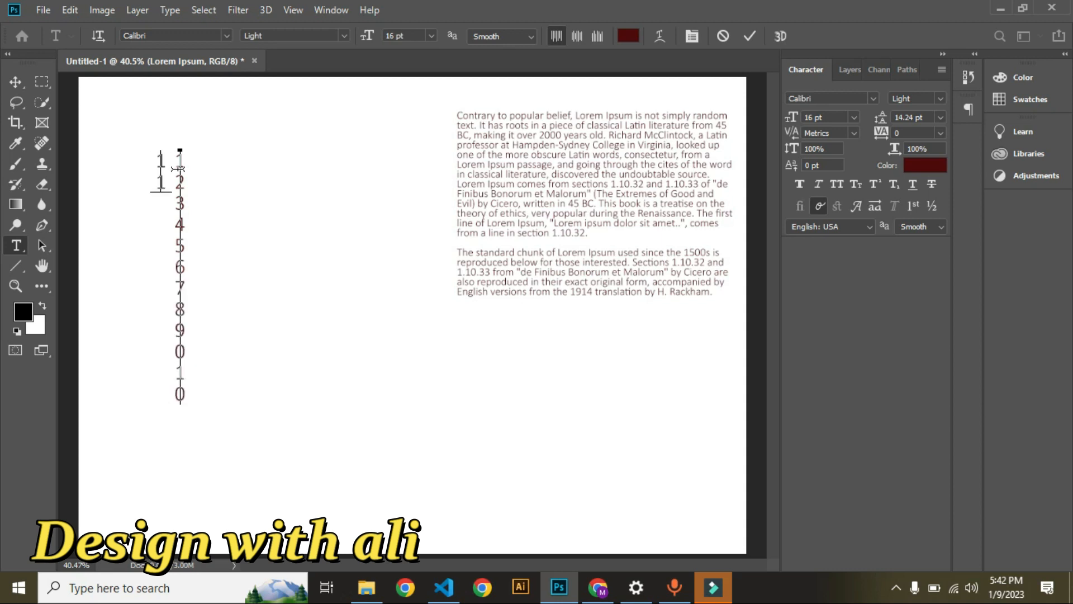
left_click(16, 82)
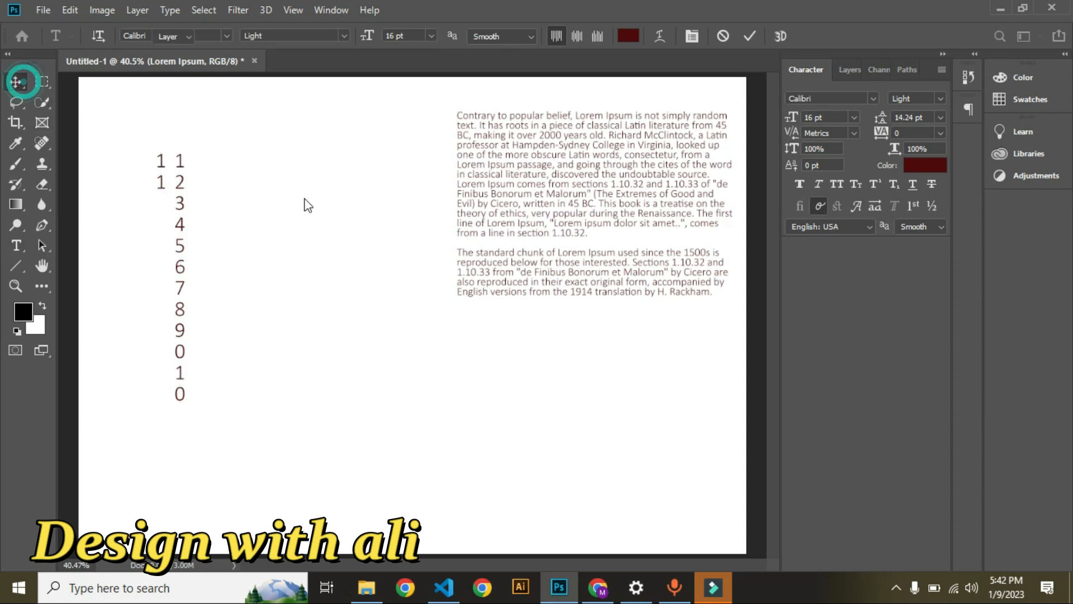
left_click(348, 218)
left_click_drag(138, 114, 351, 446)
left_click(564, 205)
left_click_drag(136, 127, 283, 404)
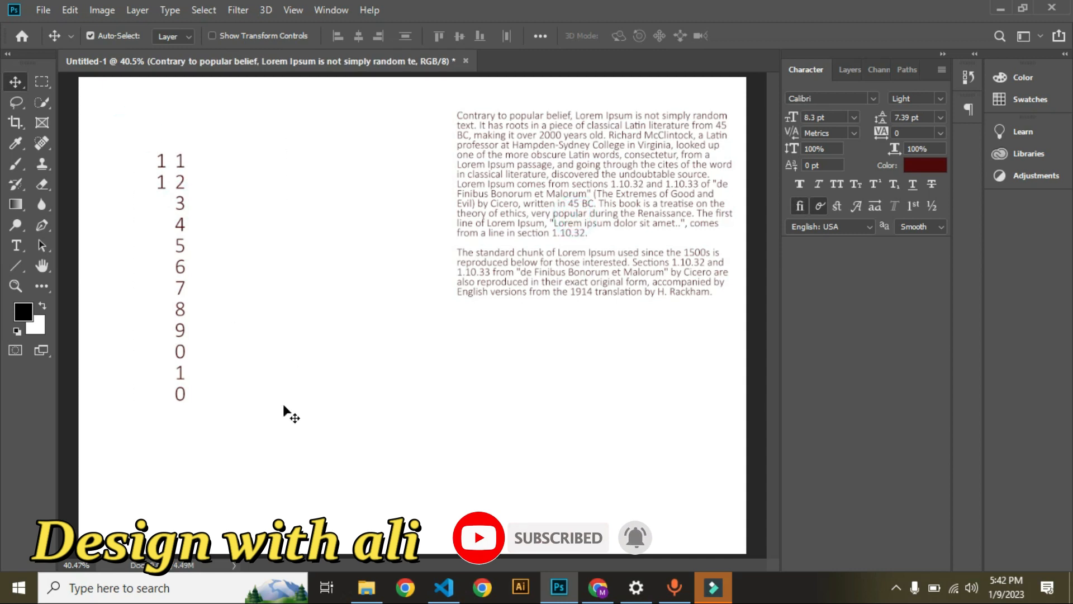
Delete the vertical number text and move the paragraph text to the middle of the canvas.
key("Delete")
left_click(283, 404)
left_click_drag(624, 203, 441, 272)
Change the color of the entire paragraph text to black and commit the edit.
double_click(383, 274)
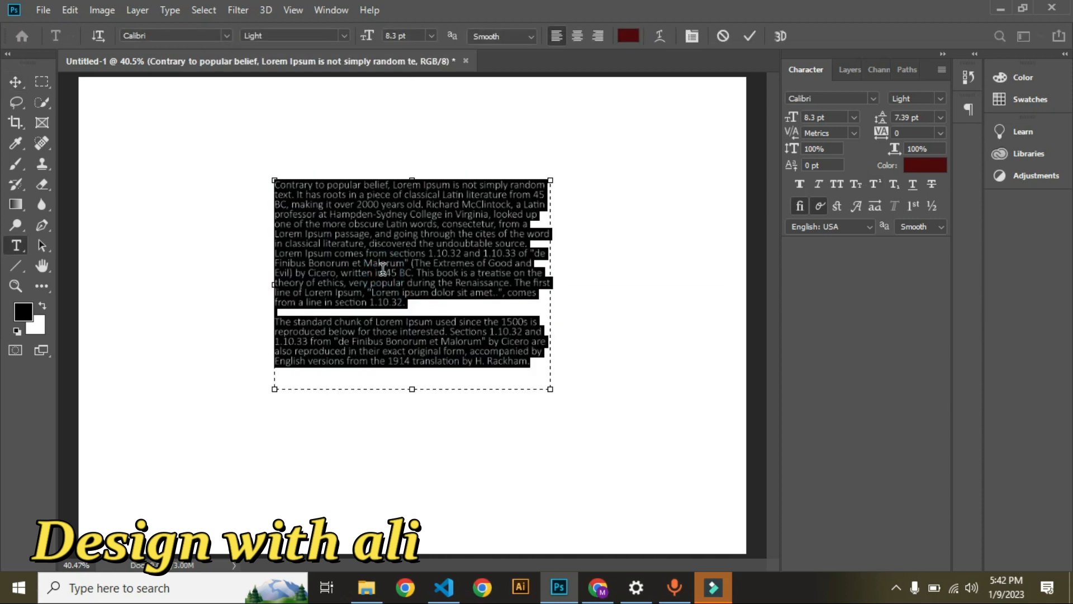
left_click(635, 36)
left_click_drag(485, 198, 330, 307)
left_click(673, 103)
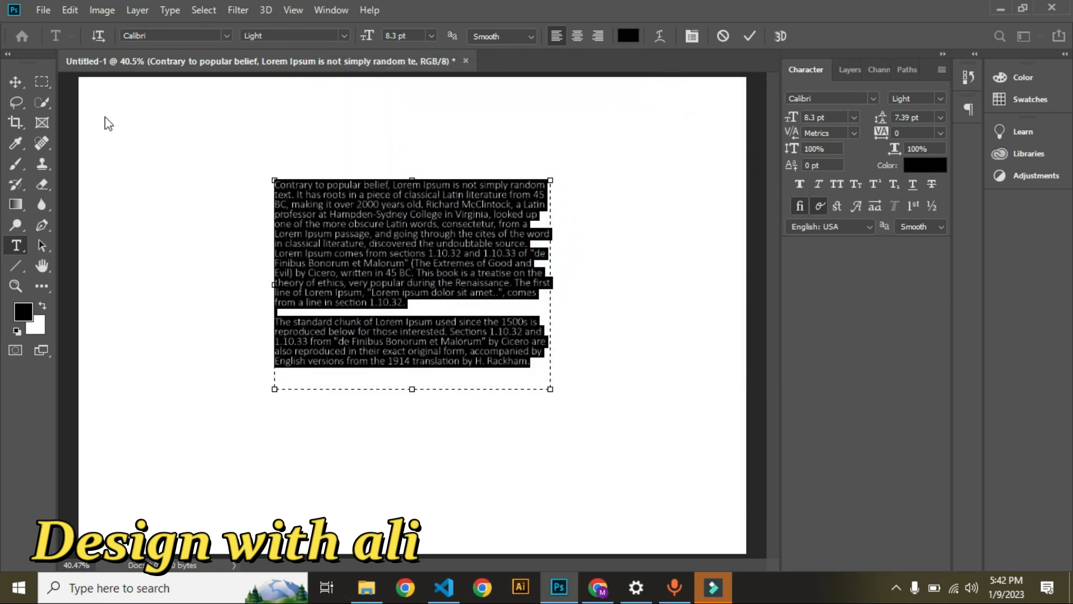
left_click(16, 82)
left_click(162, 192)
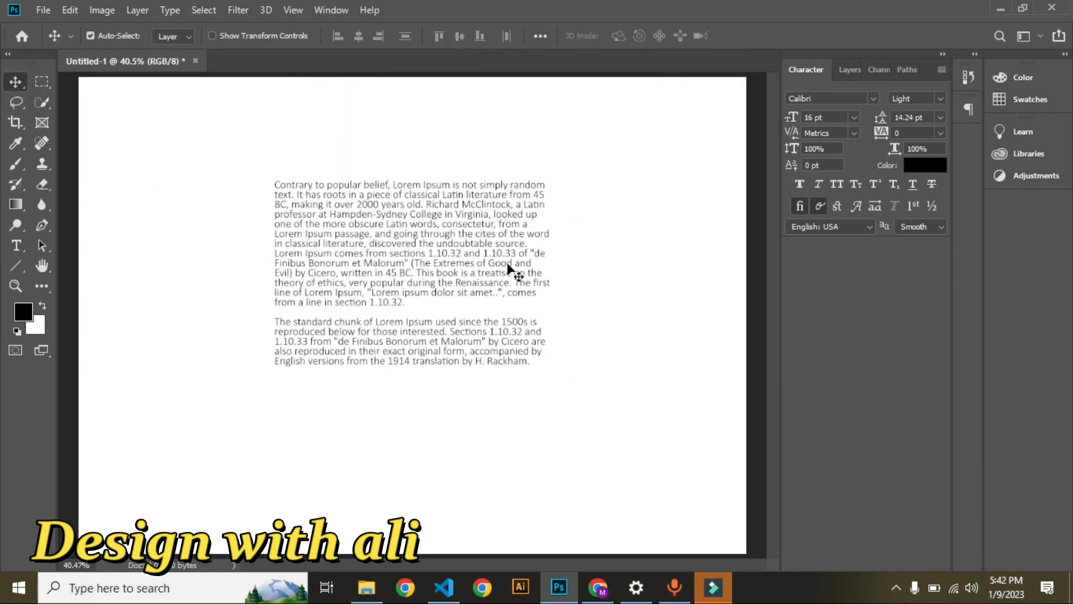
Scale the paragraph text up proportionally to about 144% and reposition it around the canvas's center, then apply the transform.
left_click(431, 278)
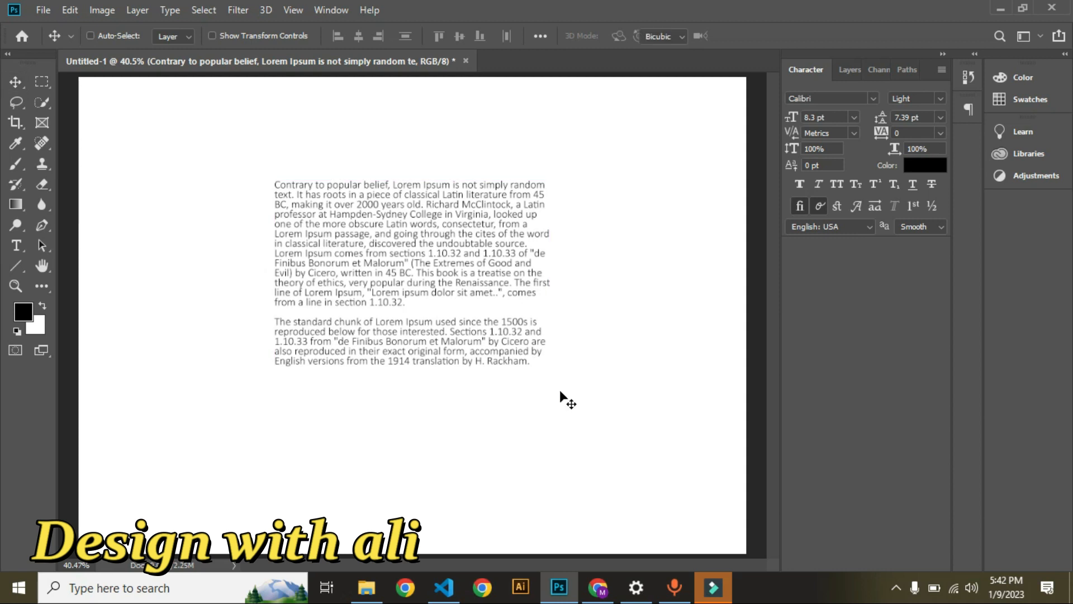
key("ctrl+t")
left_click_drag(551, 390, 658, 502)
left_click_drag(486, 297, 439, 282)
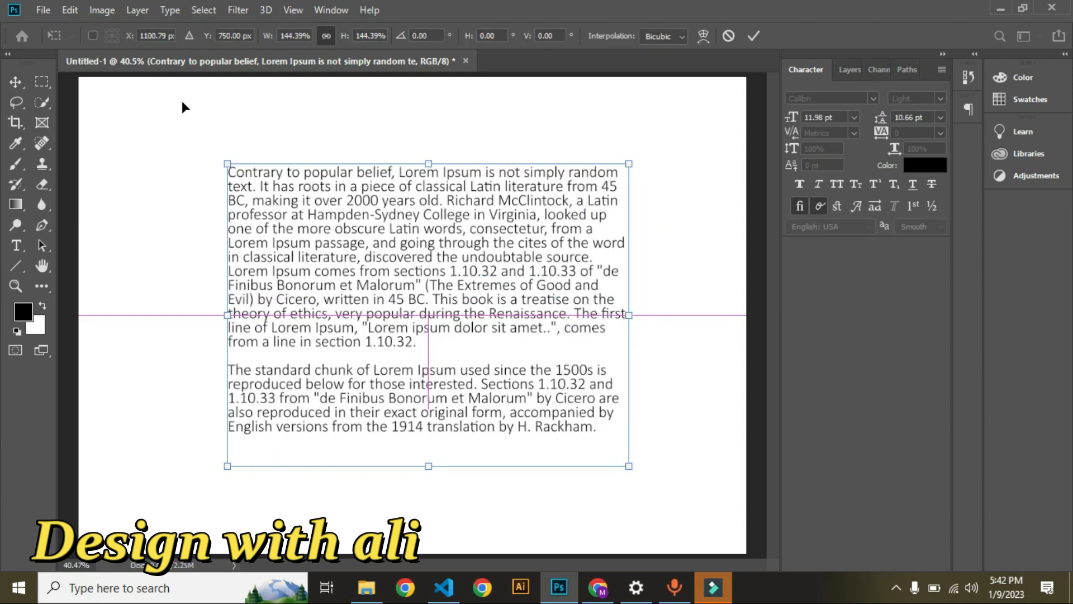
left_click(139, 125)
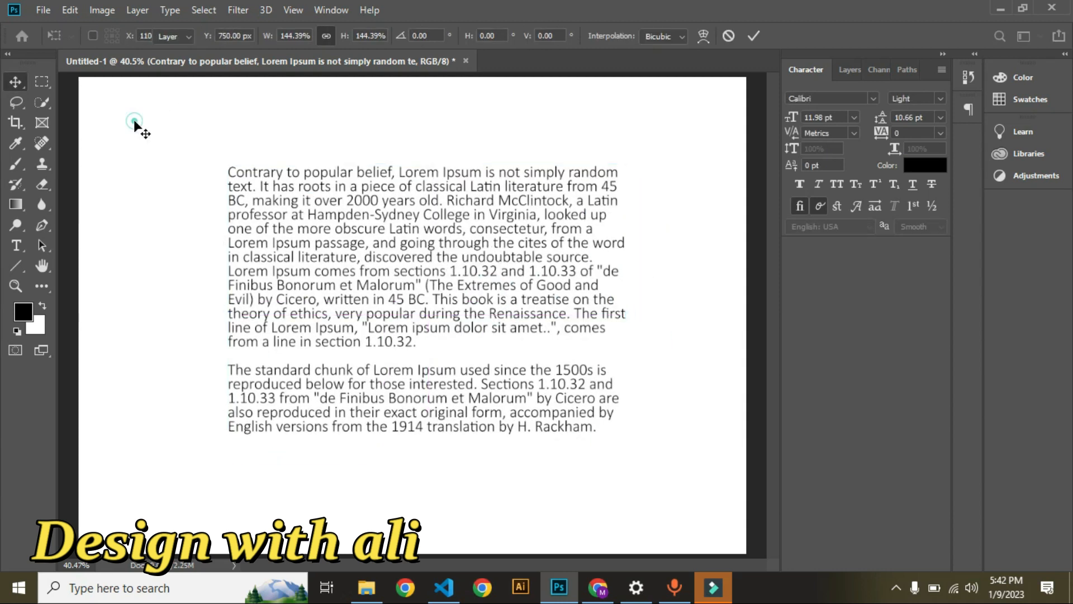
Apply Faux Bold to the section numbers 1.10.32 and .10.33 in the first paragraph.
double_click(454, 274)
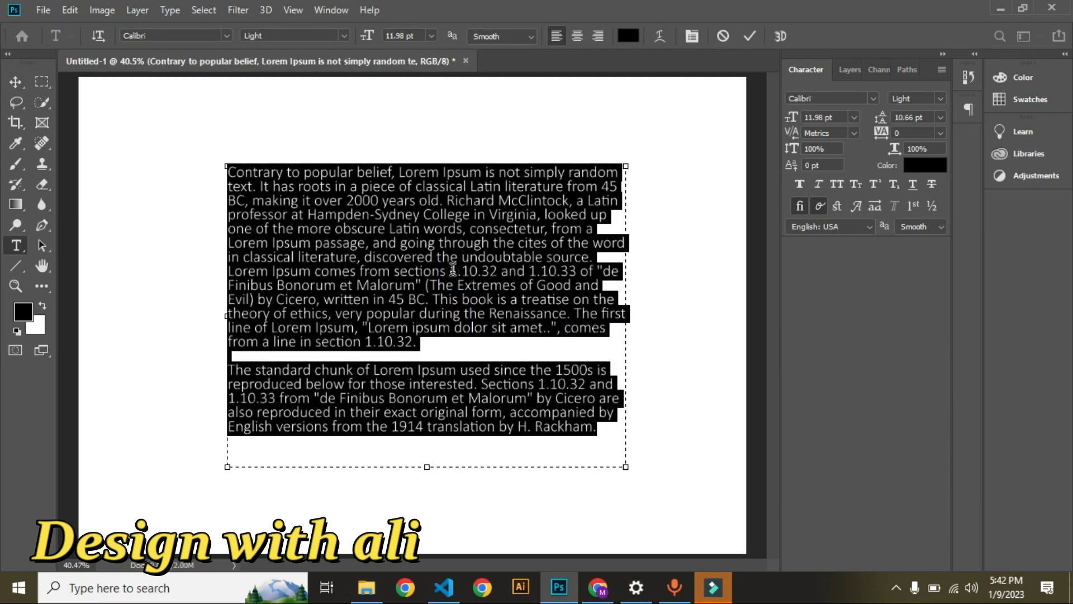
left_click(454, 274)
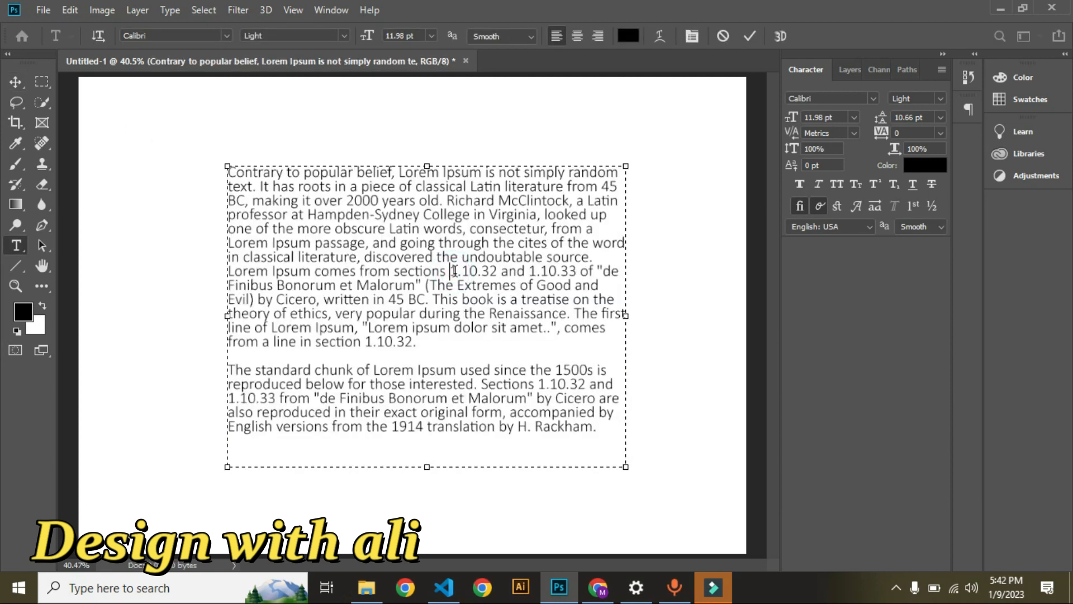
left_click(496, 271, "shift")
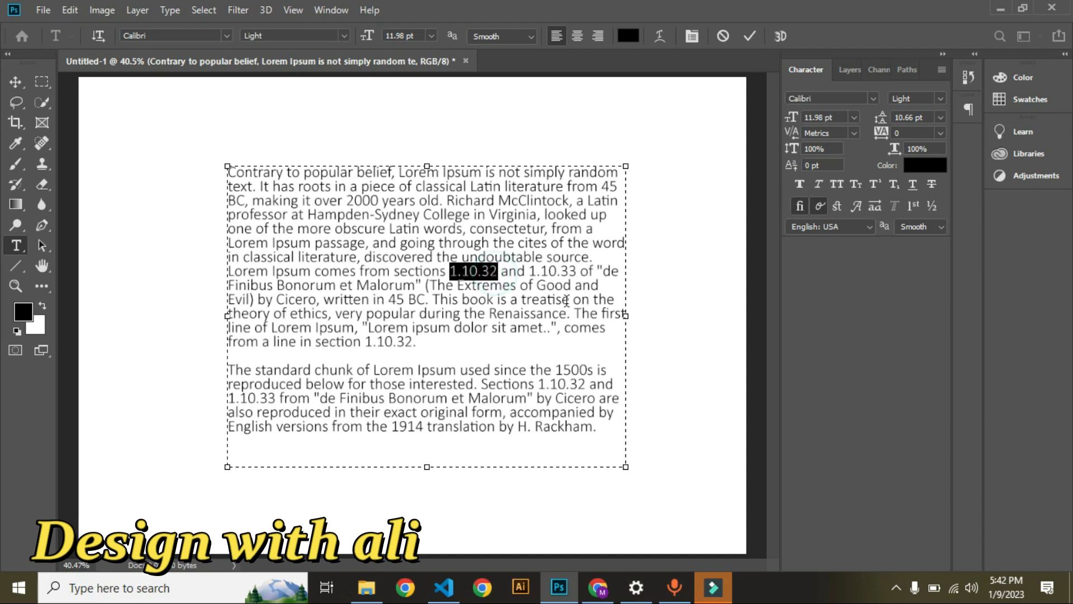
left_click(799, 184)
left_click(510, 274)
left_click_drag(537, 271, 581, 269)
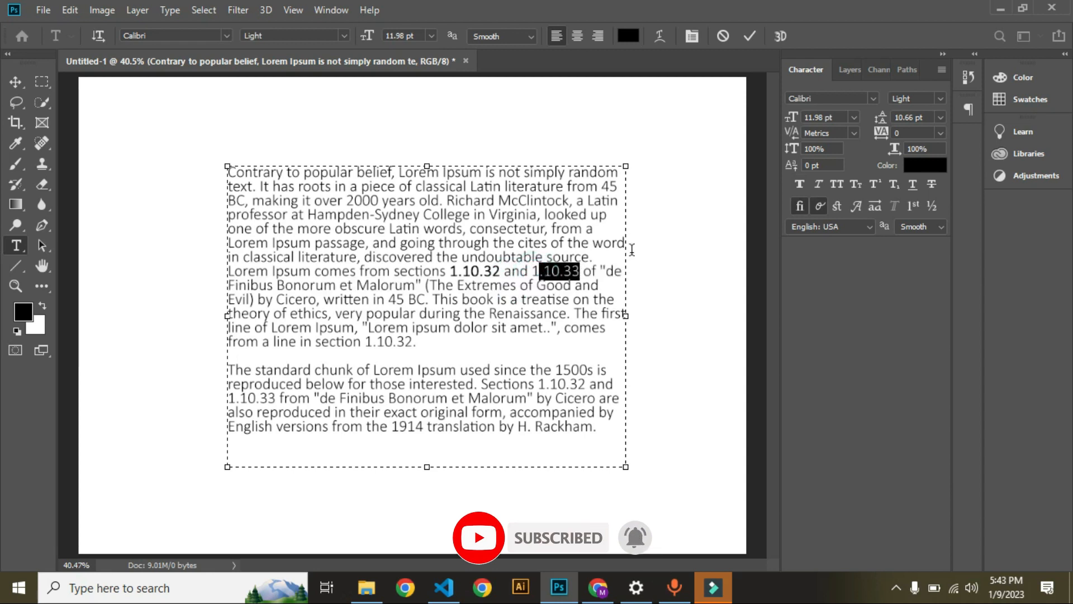
left_click(800, 184)
left_click(531, 298)
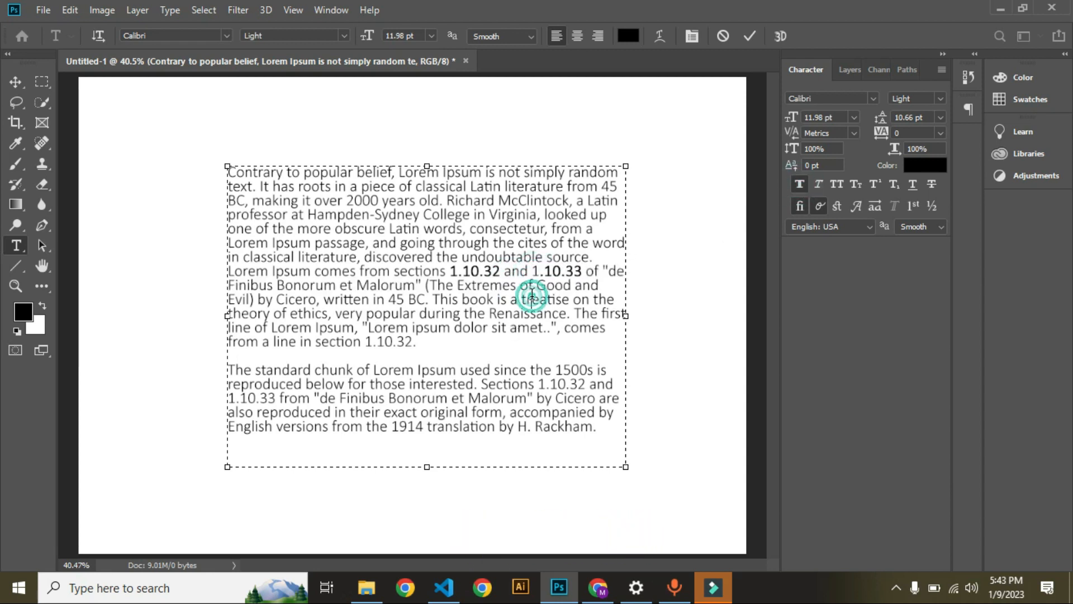
Apply Faux Italic to the passage from "de Finibus Bonorum" through "Lorem ipsum dolor sit amet." and commit the edit.
left_click_drag(611, 272, 549, 327)
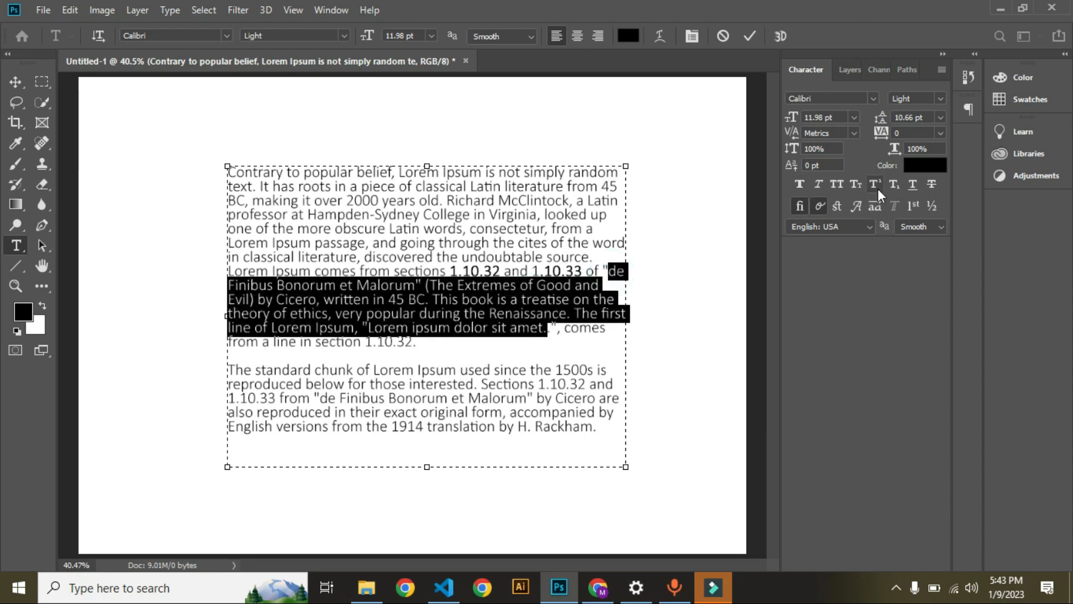
left_click(819, 183)
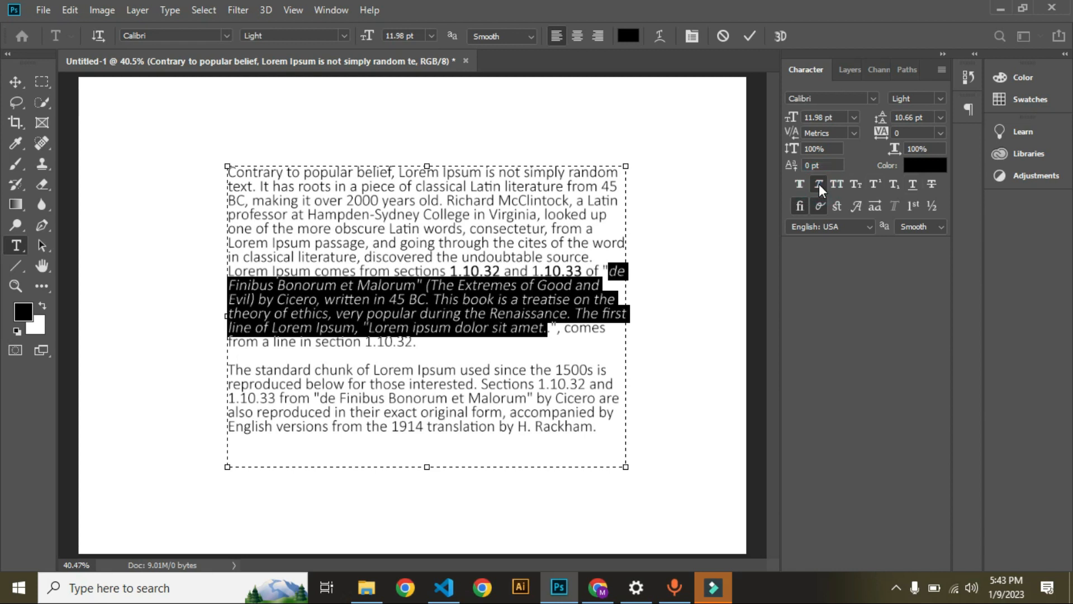
left_click(124, 193)
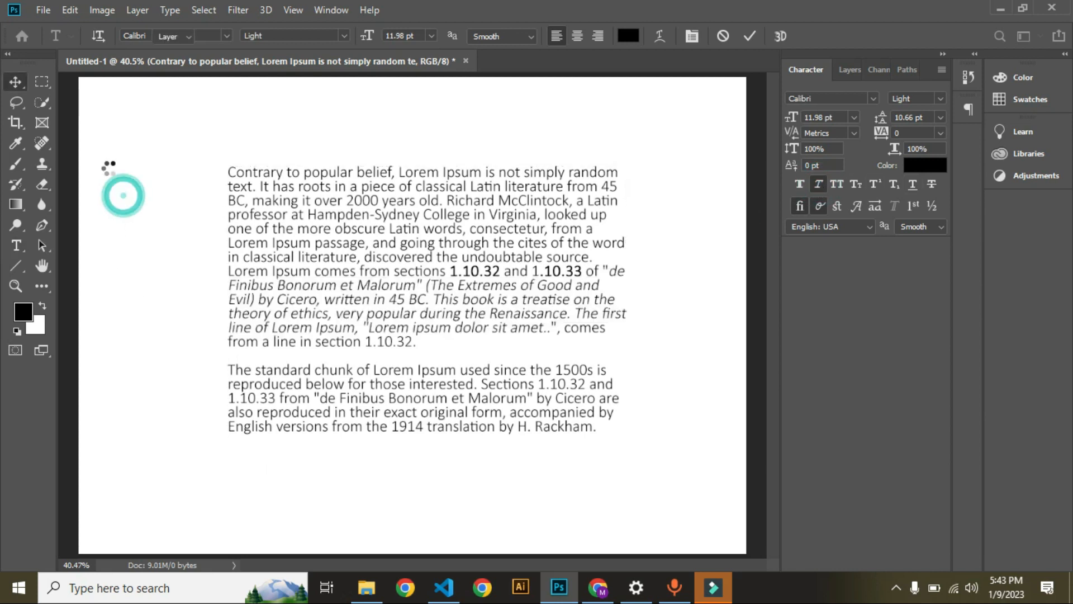
key("v")
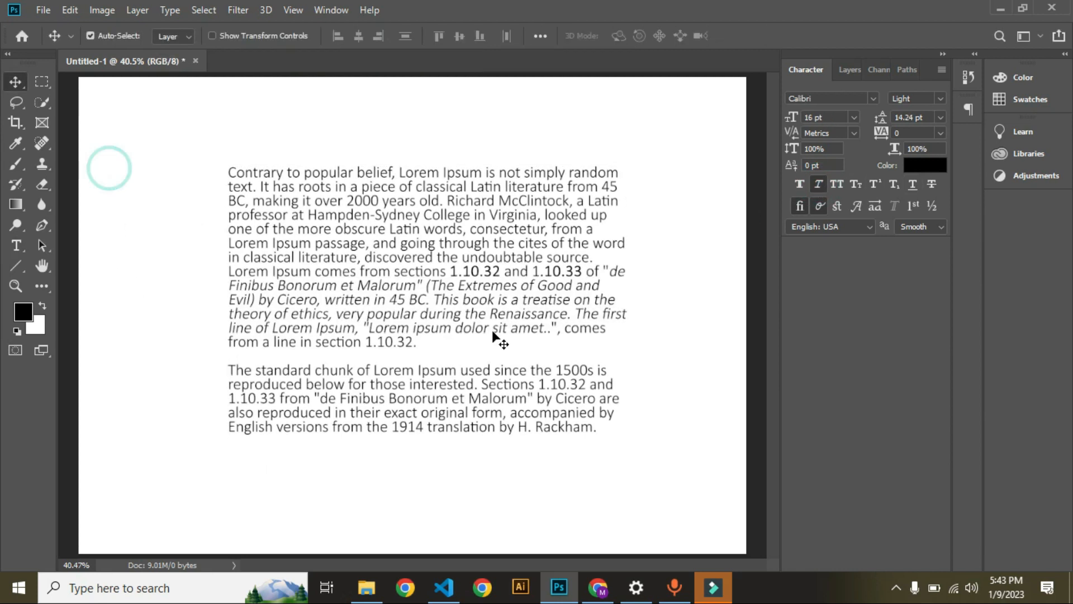
Select the formatted paragraph text layer on the canvas with the Move Tool.
double_click(616, 273)
left_click(398, 244)
left_click(126, 124)
left_click_drag(126, 124, 662, 464)
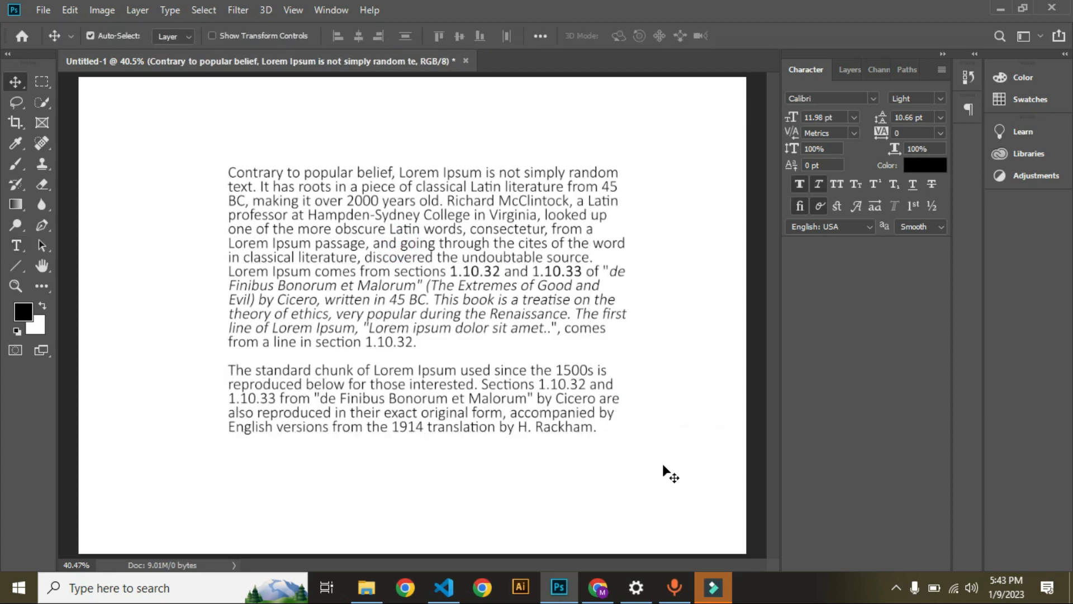